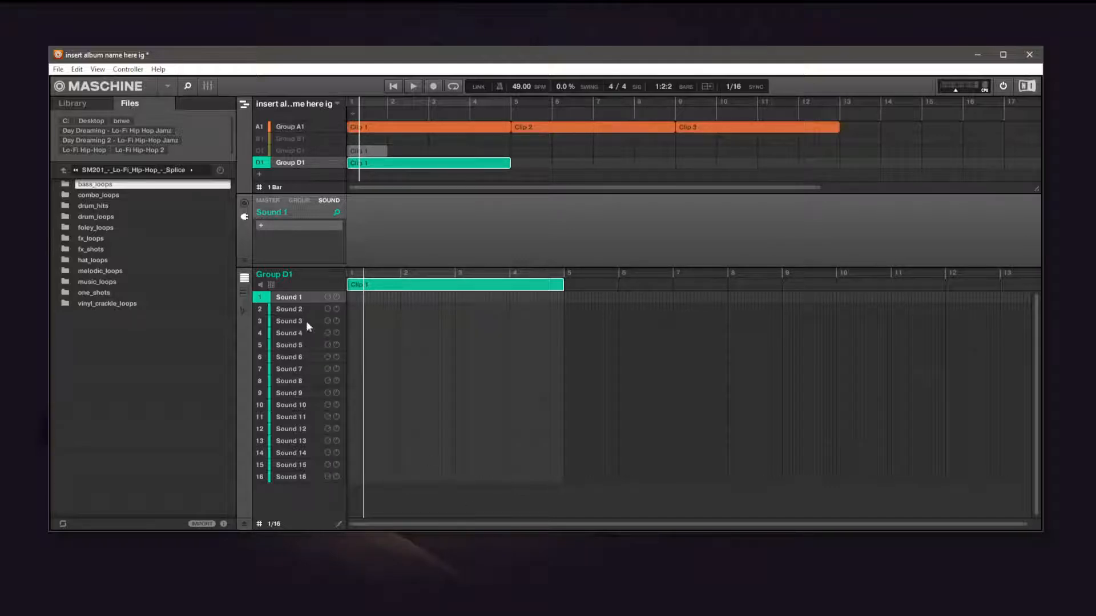
Select Group A1 and play a short part of its first clip.
{"action": "left_click", "coordinate": [293, 127]}
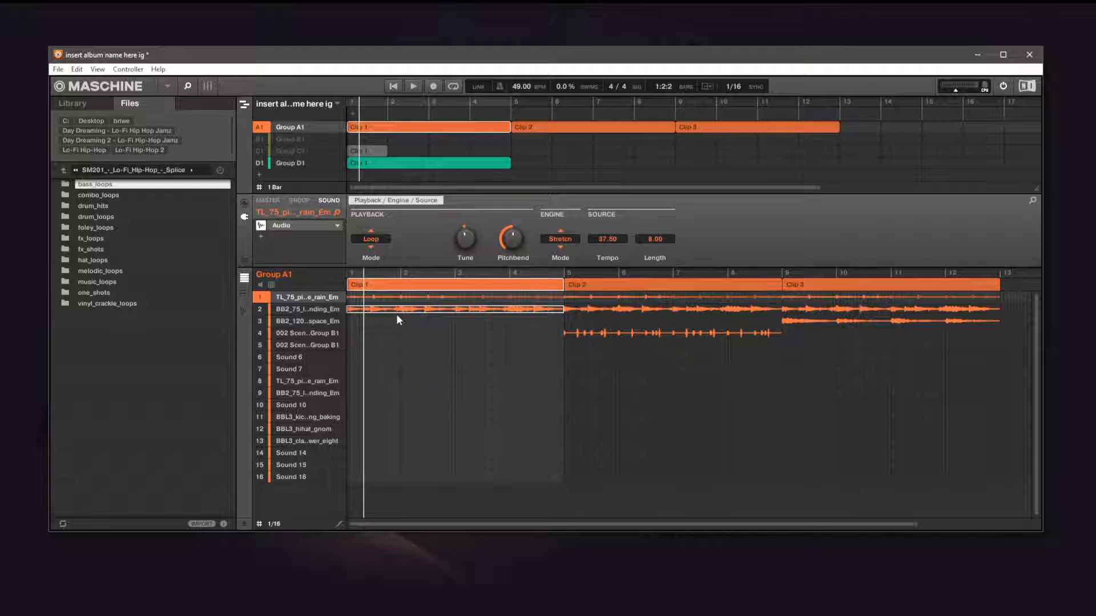
{"action": "left_click", "coordinate": [406, 90]}
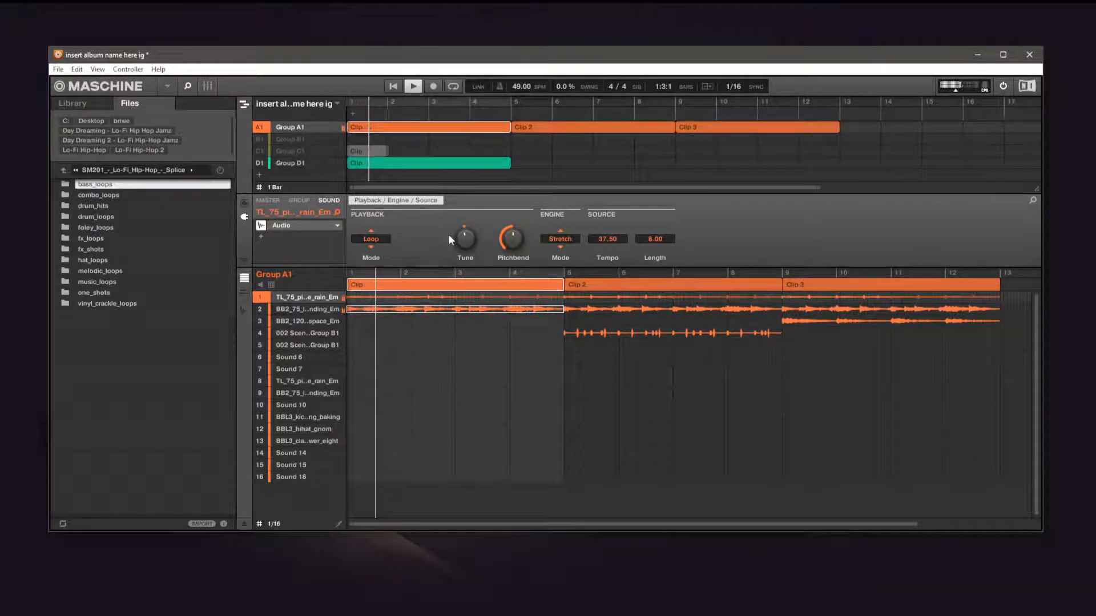
{"action": "left_click", "coordinate": [412, 87]}
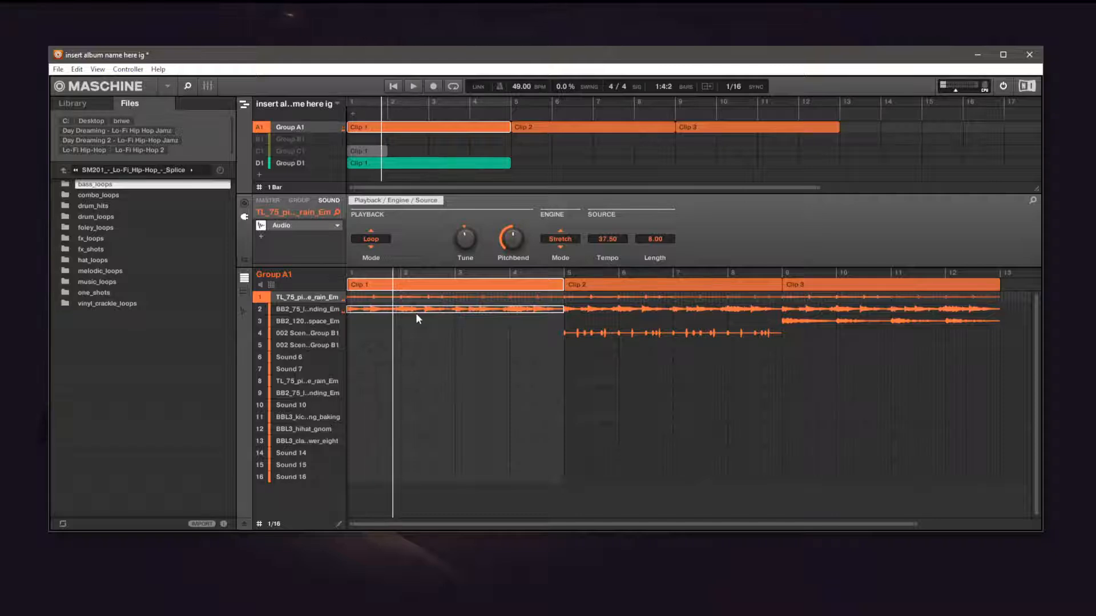
Copy the BB2_75 sound from Group A1 and paste it into Sound 1 of Group D1.
{"action": "left_click", "coordinate": [299, 309]}
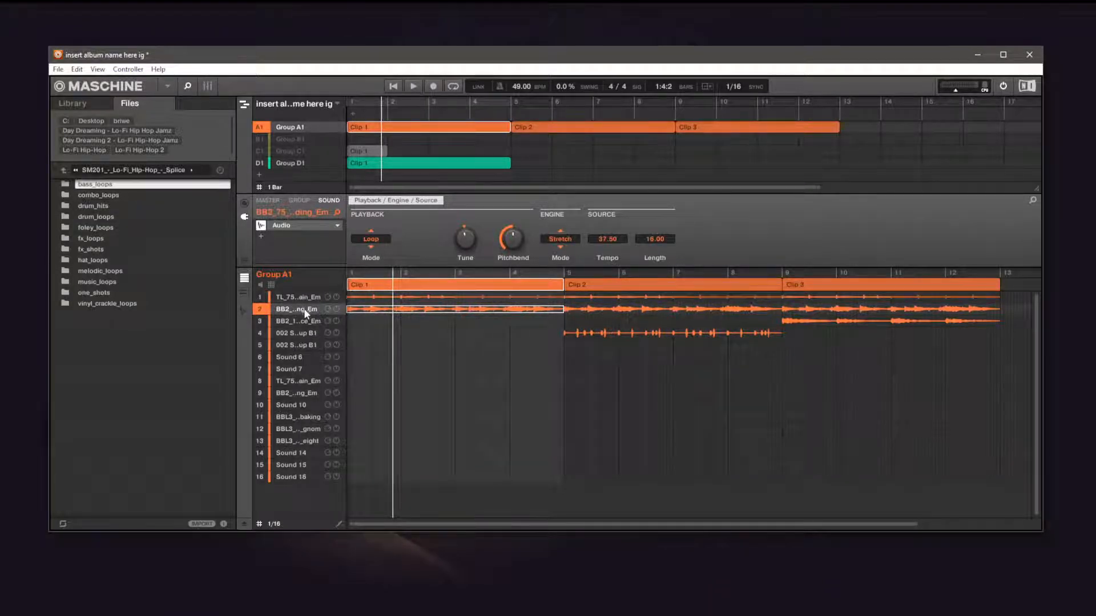
{"action": "right_click", "coordinate": [305, 313]}
{"action": "left_click", "coordinate": [410, 336]}
{"action": "left_click", "coordinate": [299, 163]}
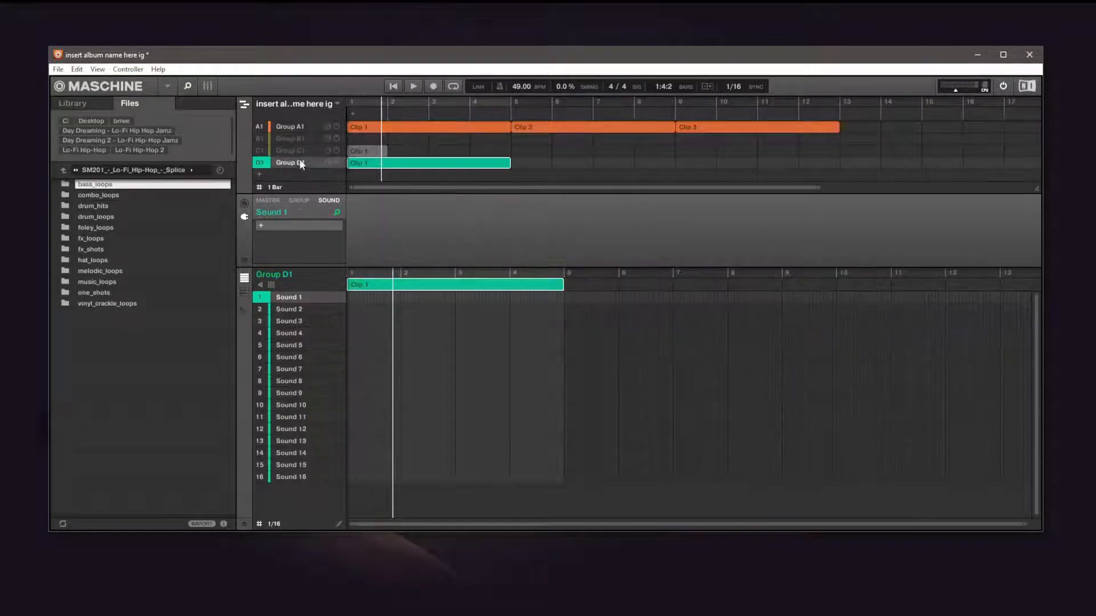
{"action": "right_click", "coordinate": [281, 298]}
{"action": "left_click", "coordinate": [316, 407]}
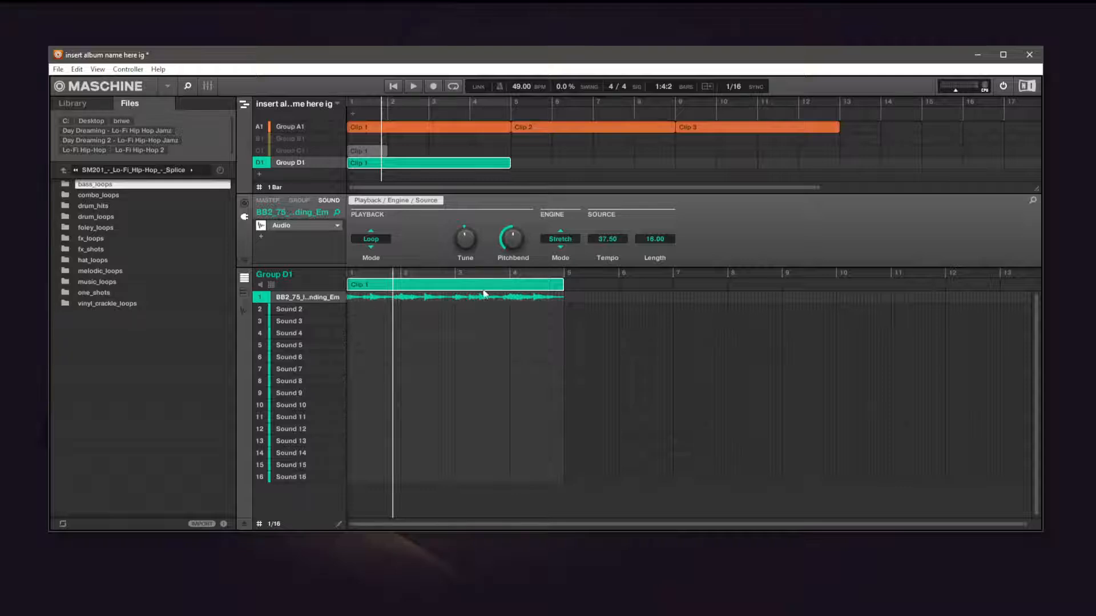
Switch the first sound of Group D1 to the Sampler plug-in and back to the Audio plug-in.
{"action": "left_click", "coordinate": [337, 226]}
{"action": "mouse_move", "coordinate": [400, 247]}
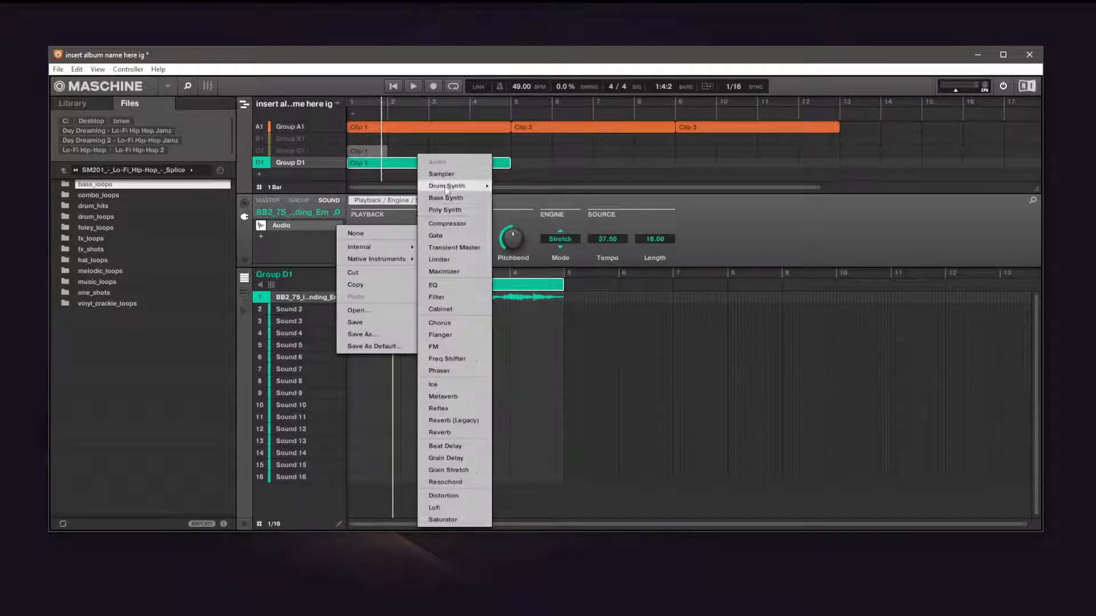
{"action": "left_click", "coordinate": [443, 174]}
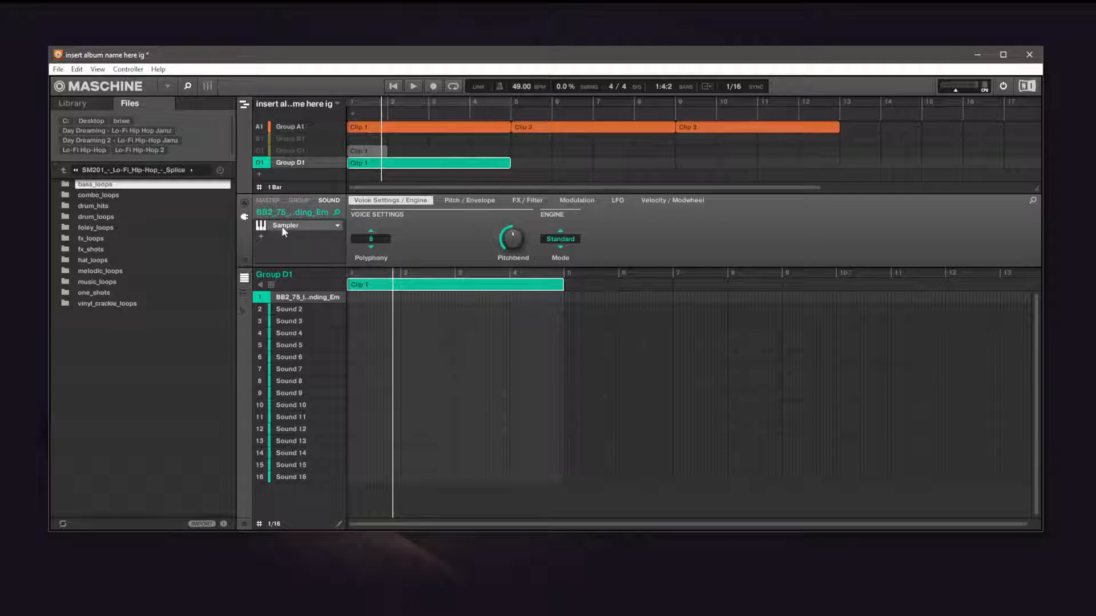
{"action": "left_click", "coordinate": [337, 226]}
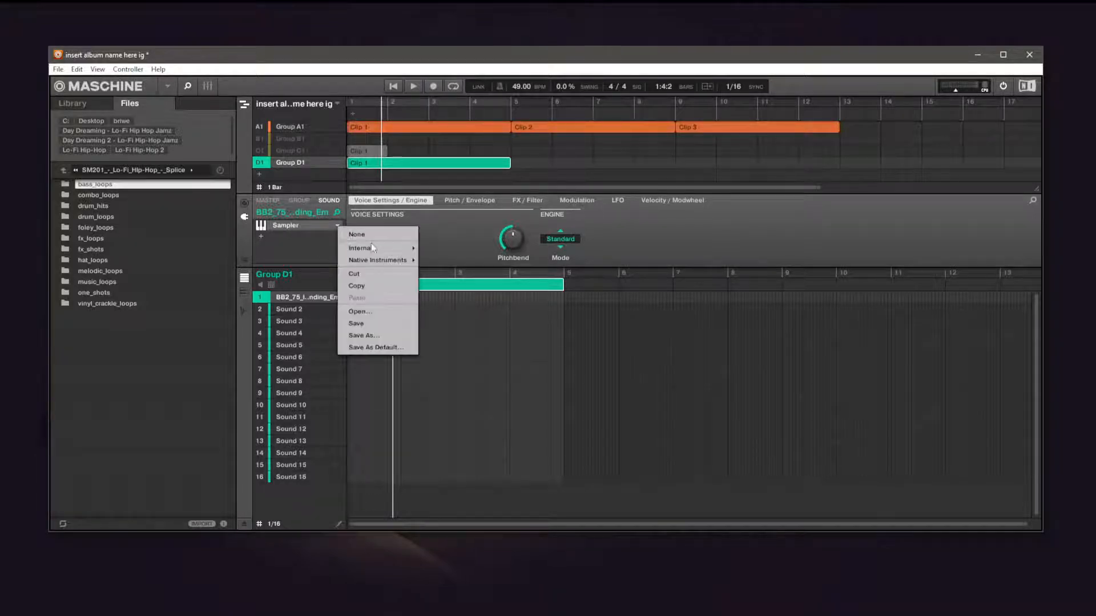
{"action": "mouse_move", "coordinate": [372, 247]}
{"action": "left_click", "coordinate": [448, 160]}
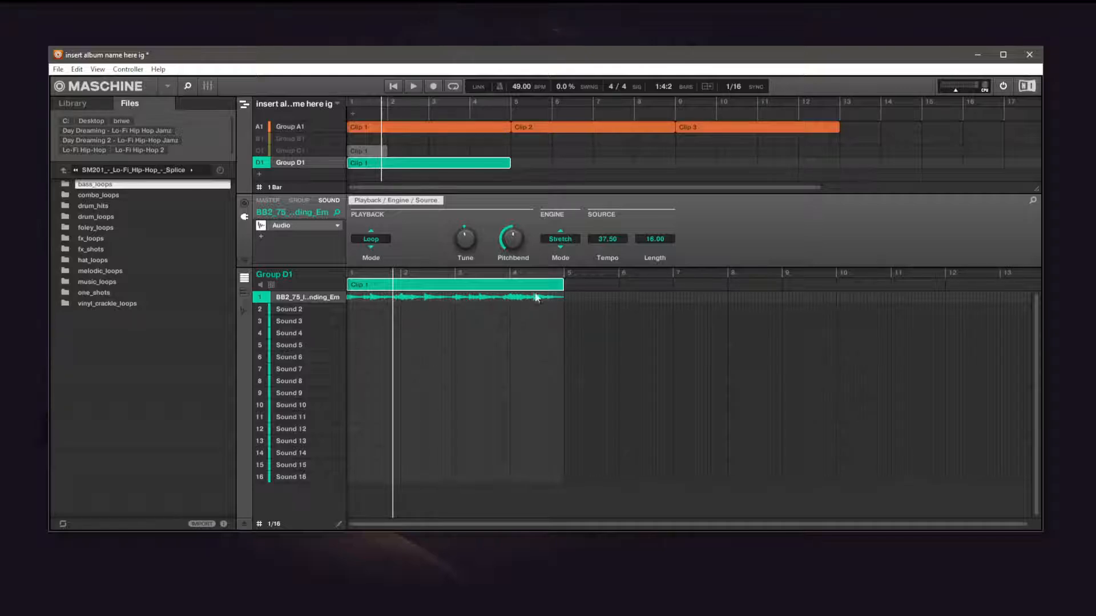
Copy the TL_75 rain sound from the first slot of Group A1 and paste it into Sound 2 of Group D1.
{"action": "left_click", "coordinate": [293, 127]}
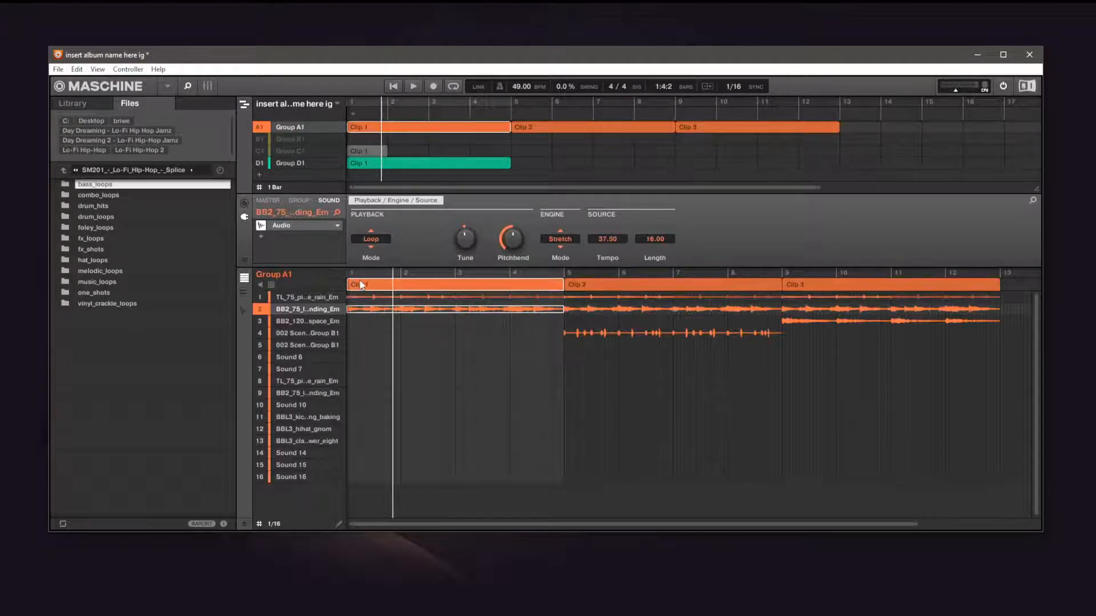
{"action": "left_click", "coordinate": [308, 297]}
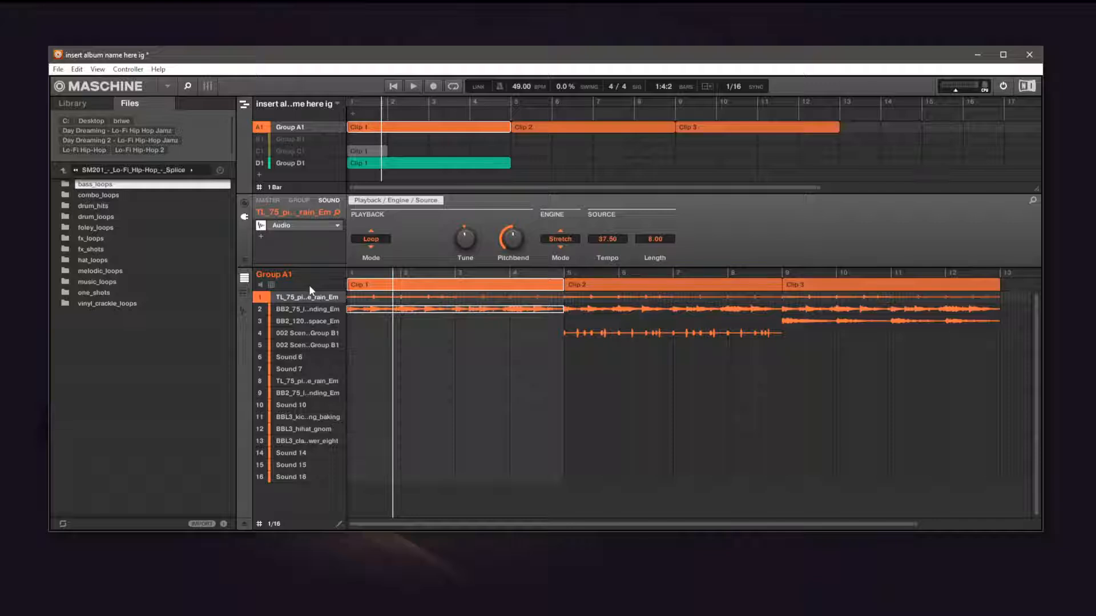
{"action": "mouse_move", "coordinate": [305, 299]}
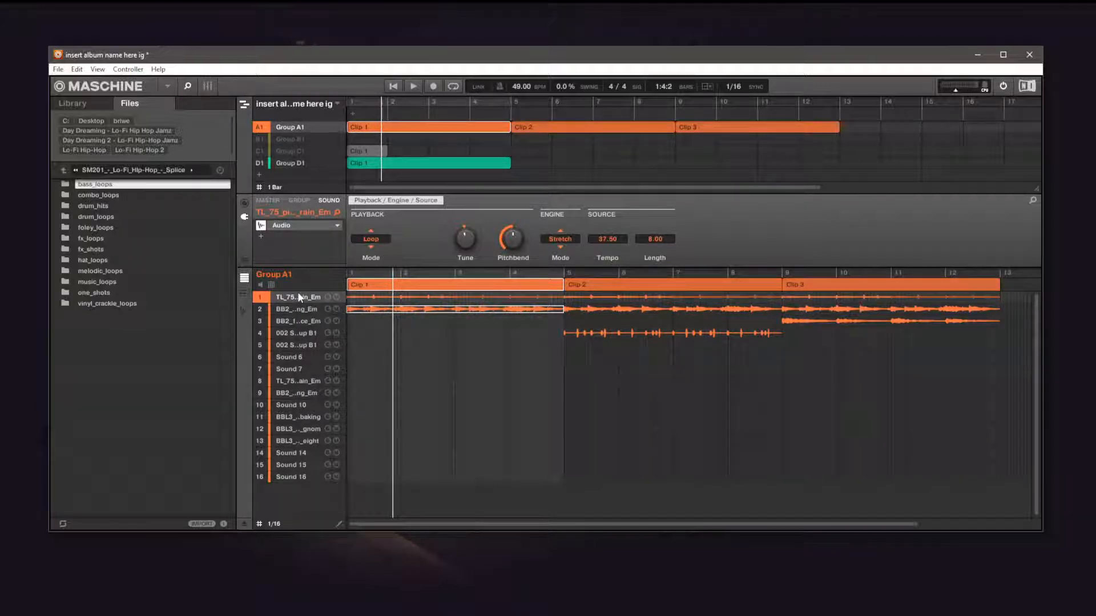
{"action": "right_click", "coordinate": [297, 297]}
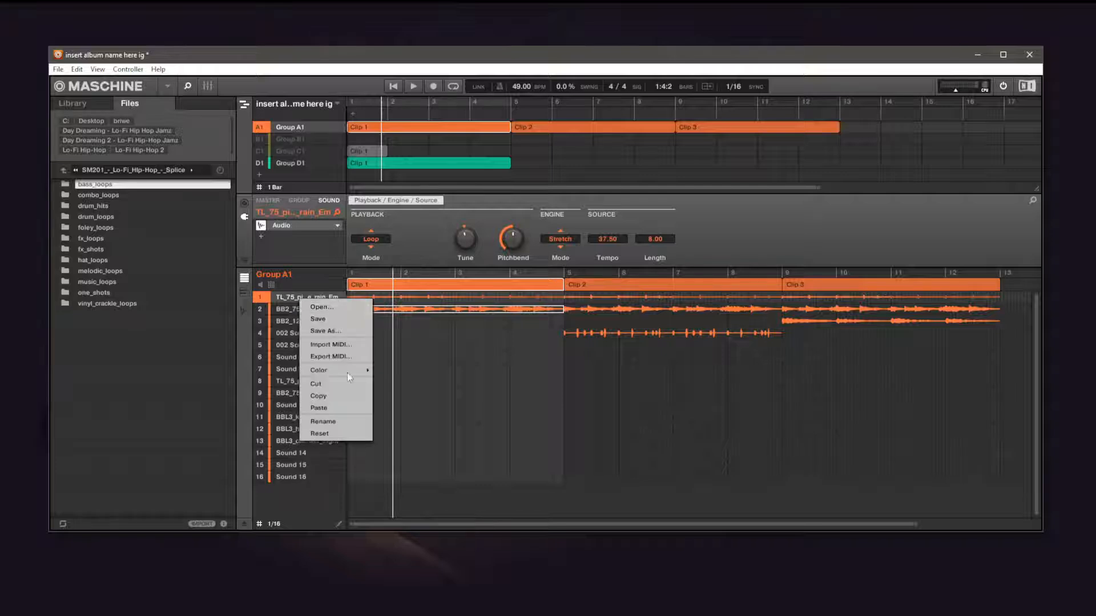
{"action": "left_click", "coordinate": [317, 395]}
{"action": "left_click", "coordinate": [293, 163]}
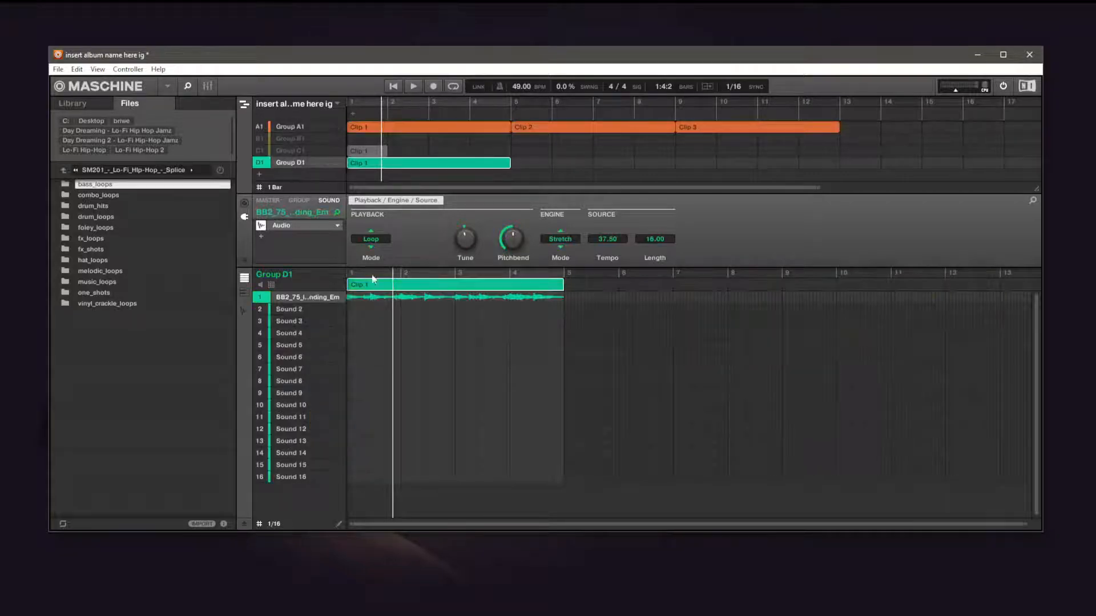
{"action": "right_click", "coordinate": [304, 306]}
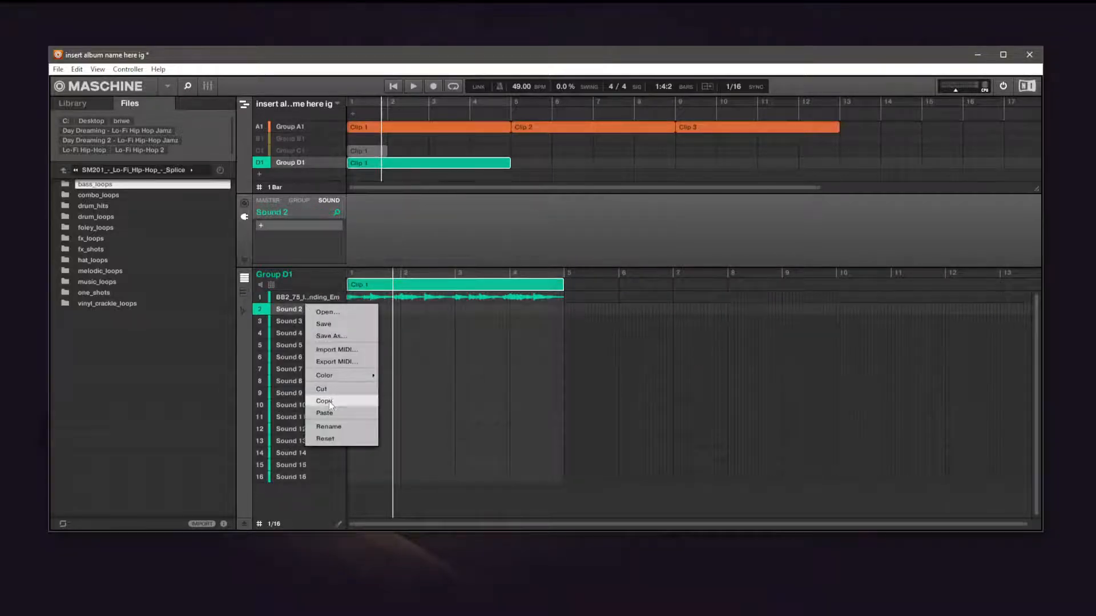
{"action": "left_click", "coordinate": [325, 413]}
Mute Group A1 and audition Group D1, first with the TL_75 rain sound soloed and again with the solo released.
{"action": "right_click", "coordinate": [260, 309]}
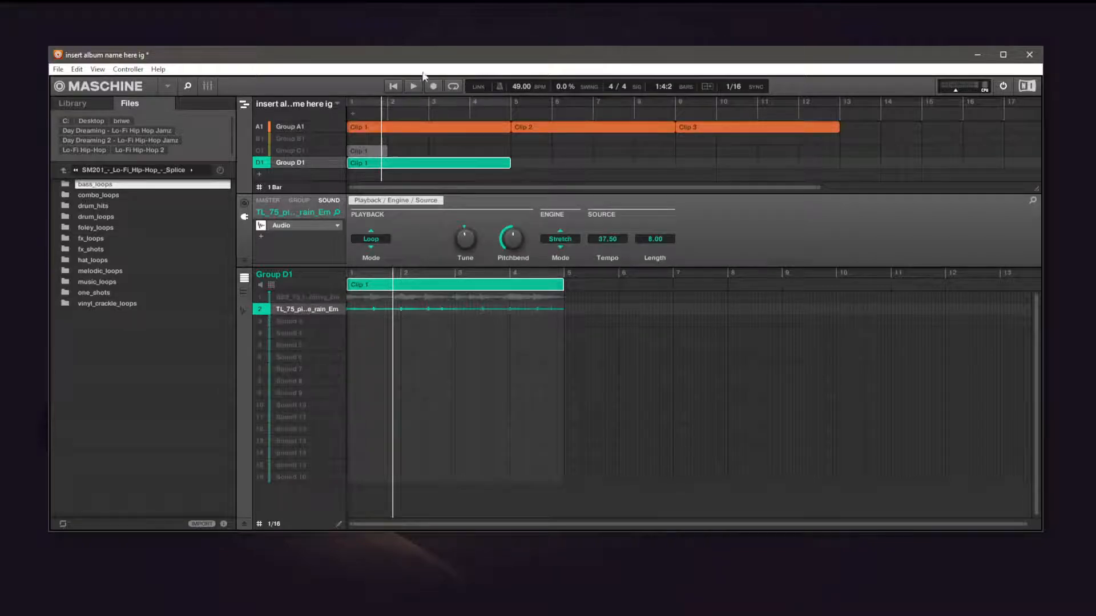
{"action": "left_click", "coordinate": [413, 86]}
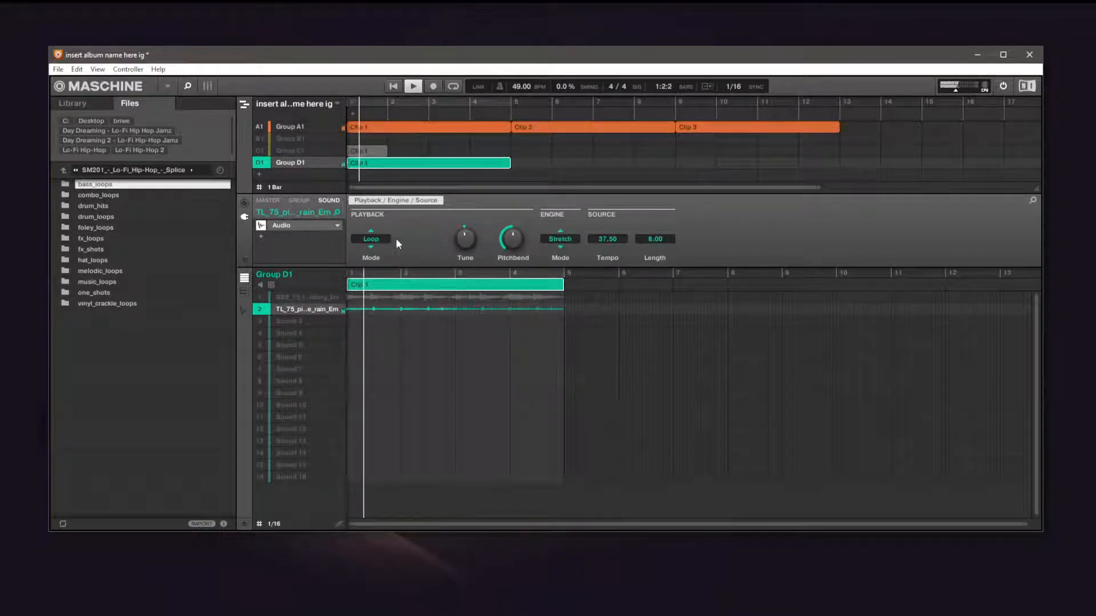
{"action": "left_click", "coordinate": [261, 127]}
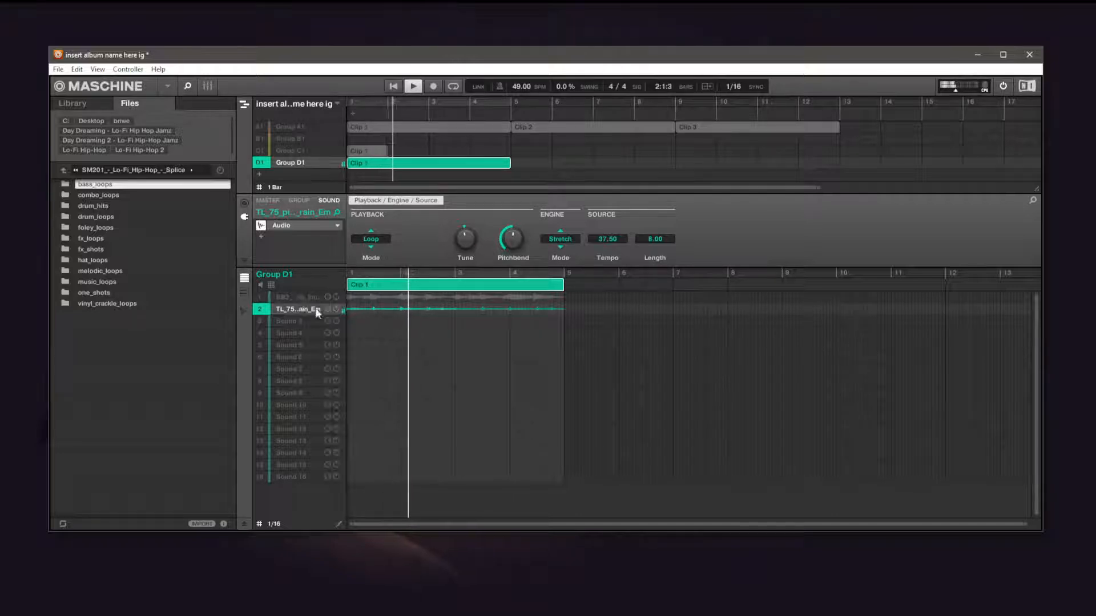
{"action": "right_click", "coordinate": [260, 312]}
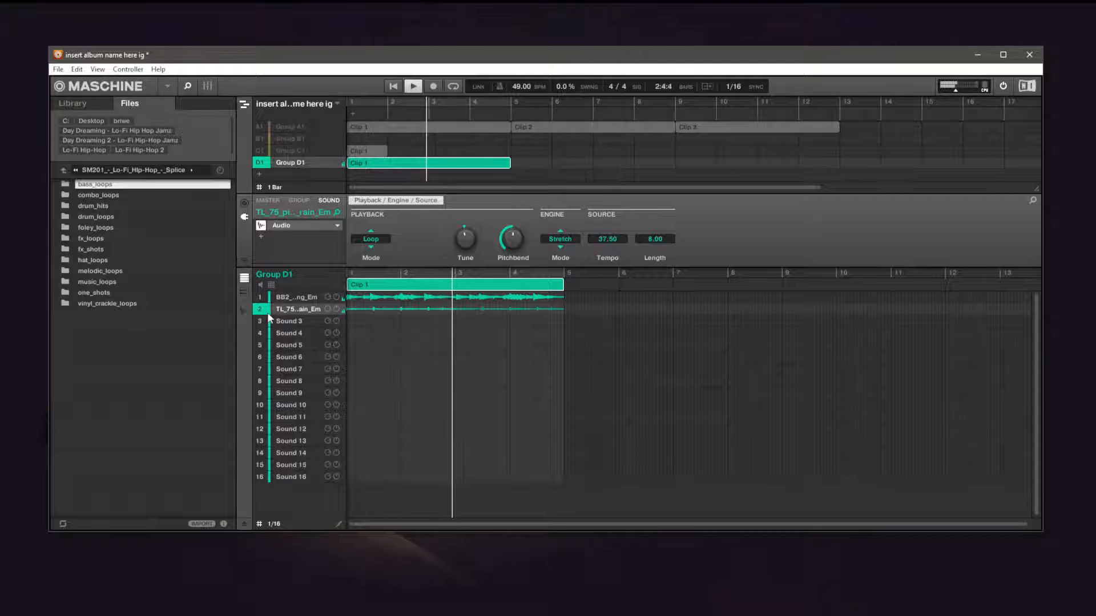
{"action": "key", "text": "space"}
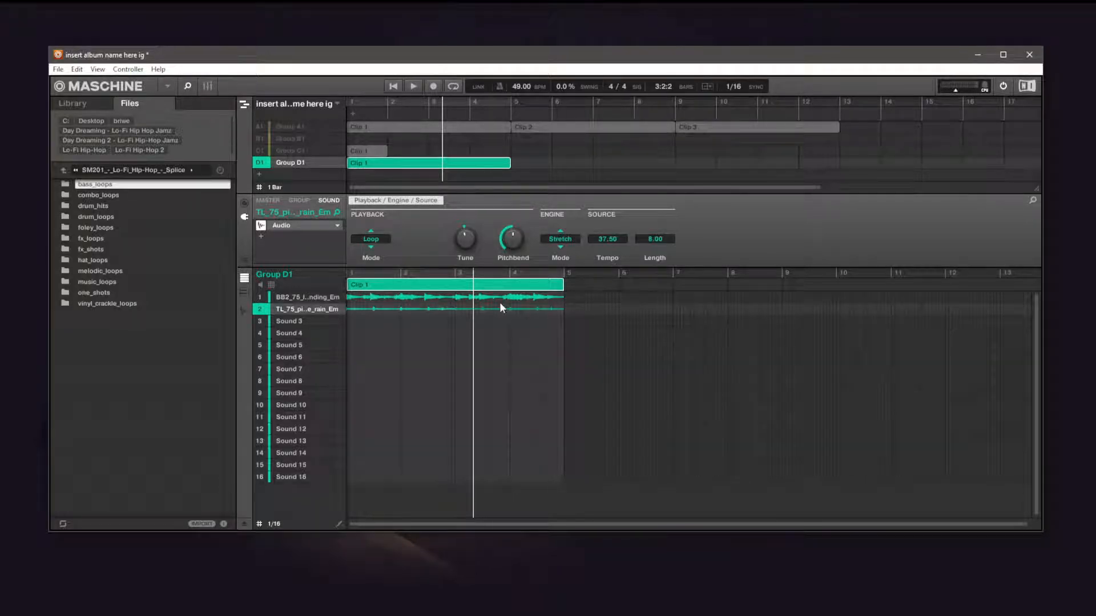
Switch to File Explorer and open the Exports folder under Documents, Native Instruments, Maschine 2.
{"action": "mouse_move", "coordinate": [306, 599]}
{"action": "left_click", "coordinate": [61, 171]}
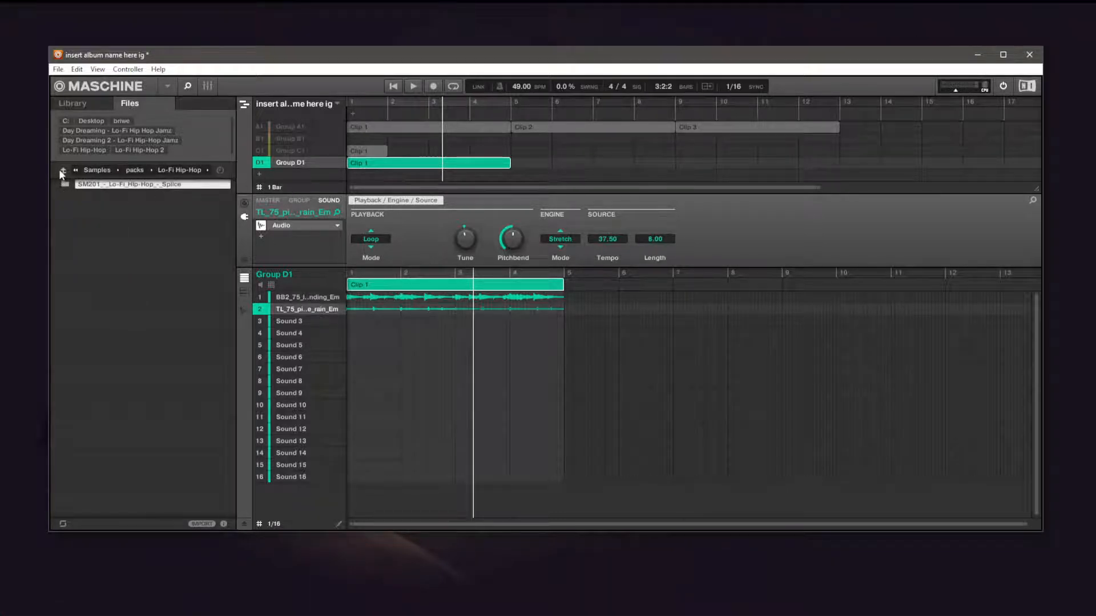
{"action": "mouse_move", "coordinate": [151, 614]}
{"action": "left_click", "coordinate": [1, 610]}
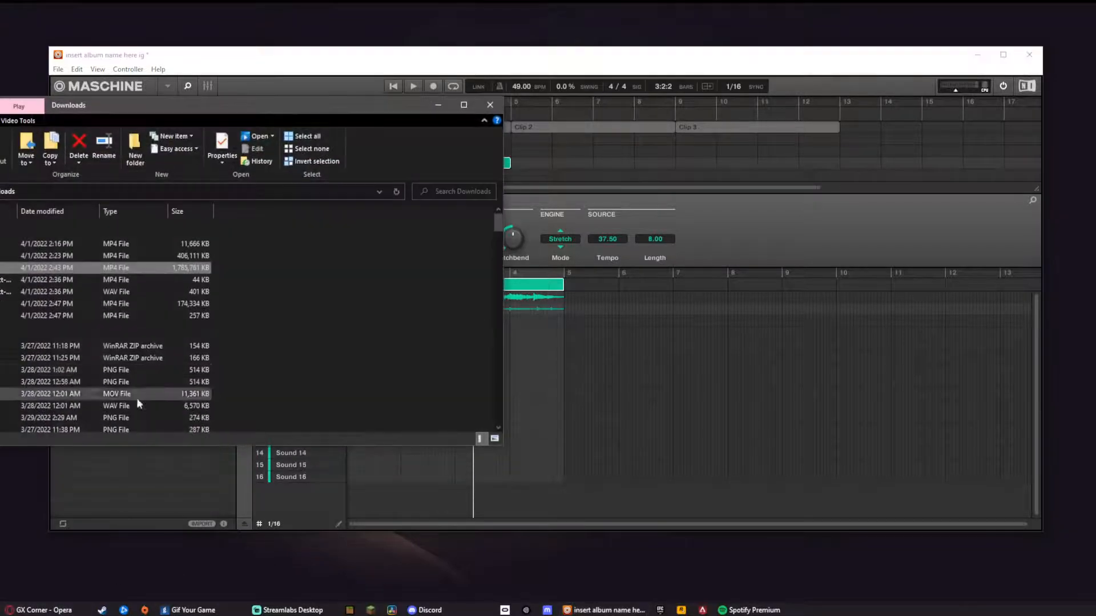
{"action": "left_click", "coordinate": [0, 192]}
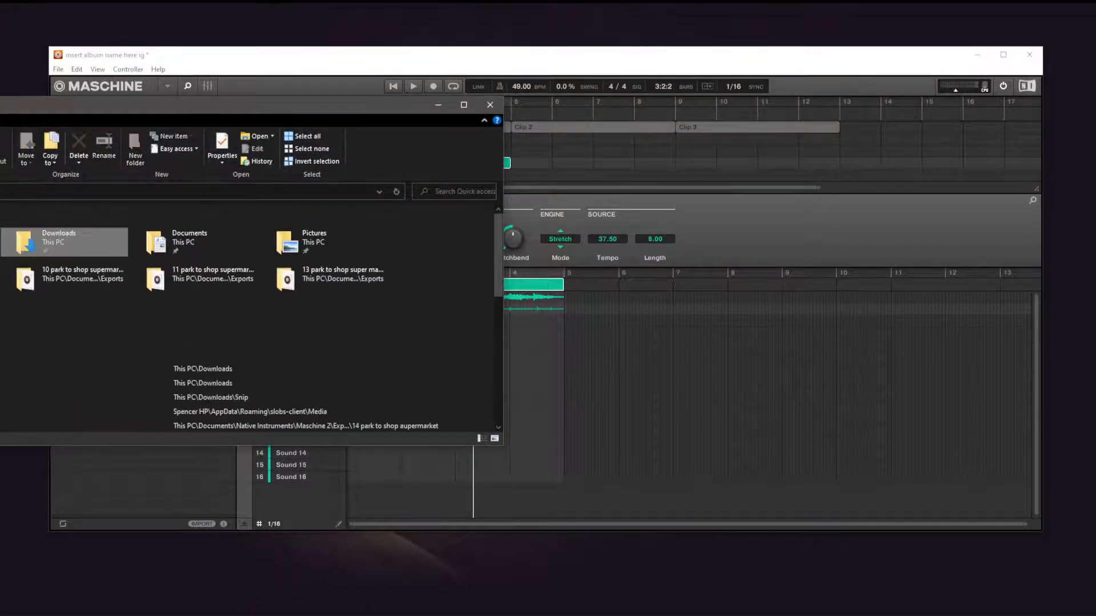
{"action": "double_click", "coordinate": [190, 244]}
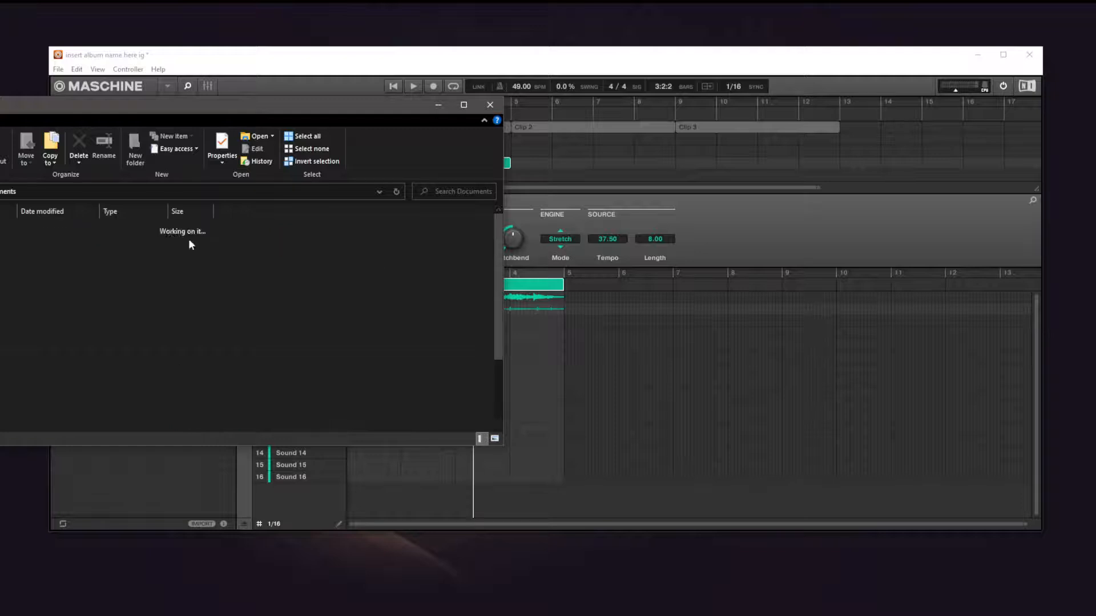
{"action": "left_click_drag", "start_coordinate": [131, 105], "coordinate": [502, 116]}
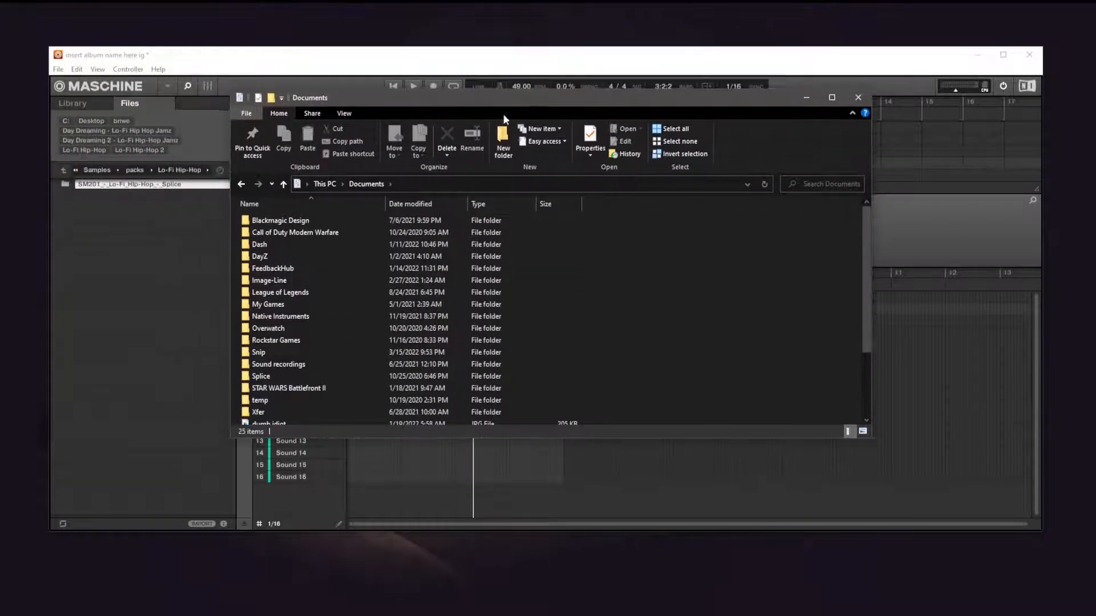
{"action": "scroll", "coordinate": [317, 359], "scroll_direction": "down", "scroll_amount": 1}
{"action": "double_click", "coordinate": [280, 288]}
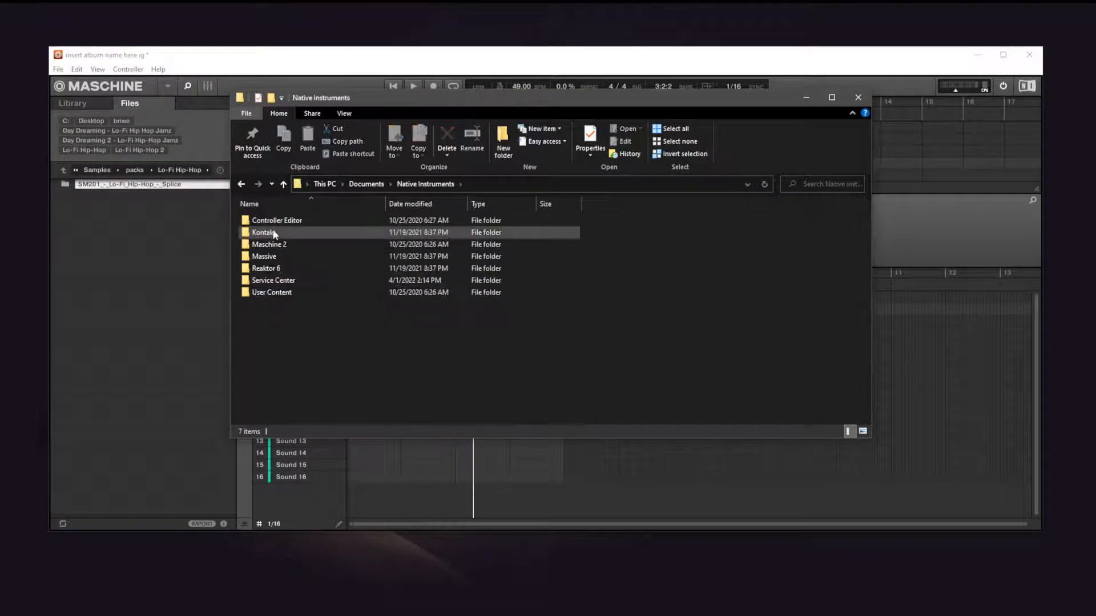
{"action": "double_click", "coordinate": [268, 244]}
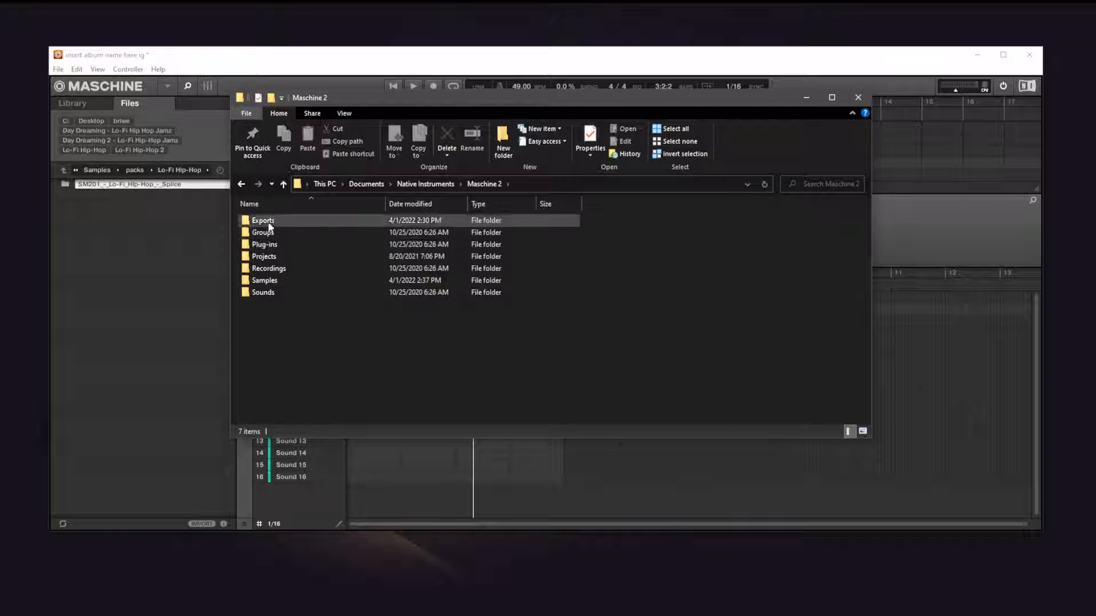
{"action": "double_click", "coordinate": [266, 223]}
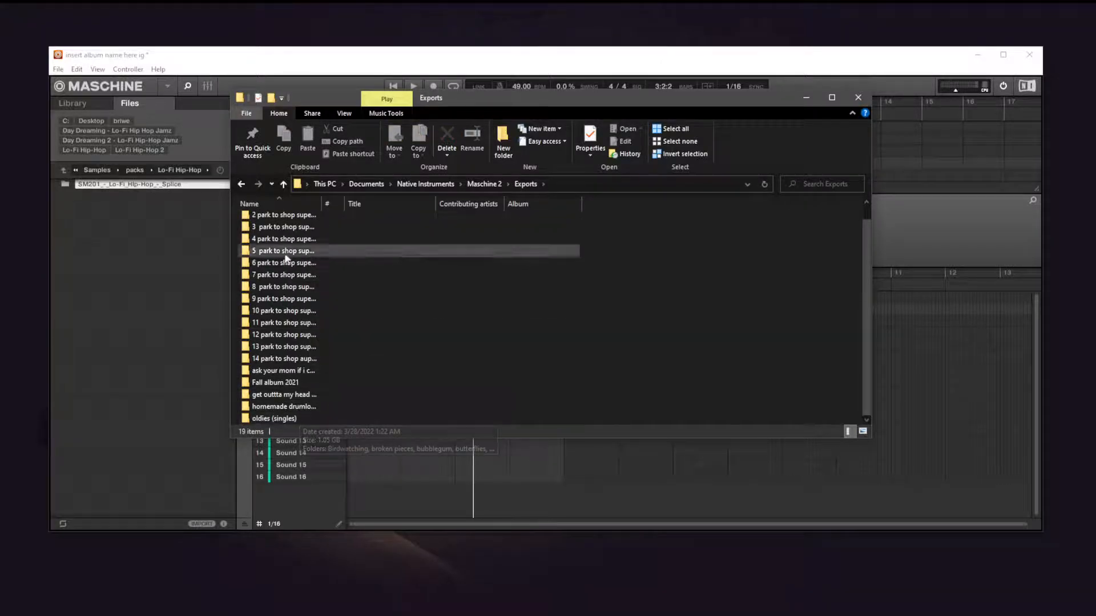
Open the "shhh shhhsb crash BJGOGILOKNGRESILKUJH ONG" folder inside the homemade drumloops folder.
{"action": "double_click", "coordinate": [293, 381]}
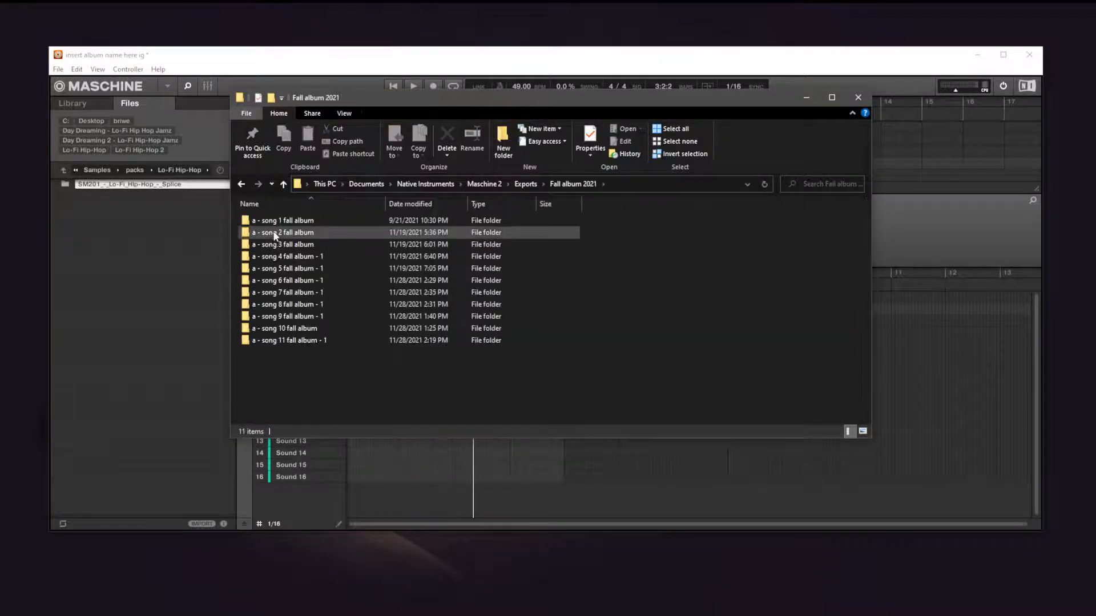
{"action": "left_click", "coordinate": [240, 183]}
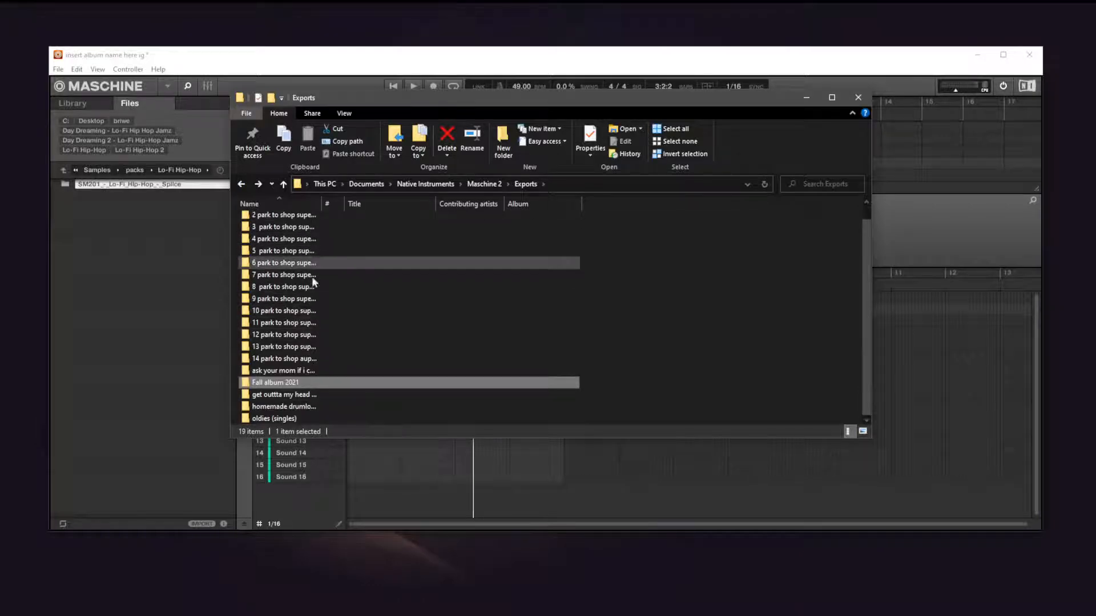
{"action": "double_click", "coordinate": [292, 407]}
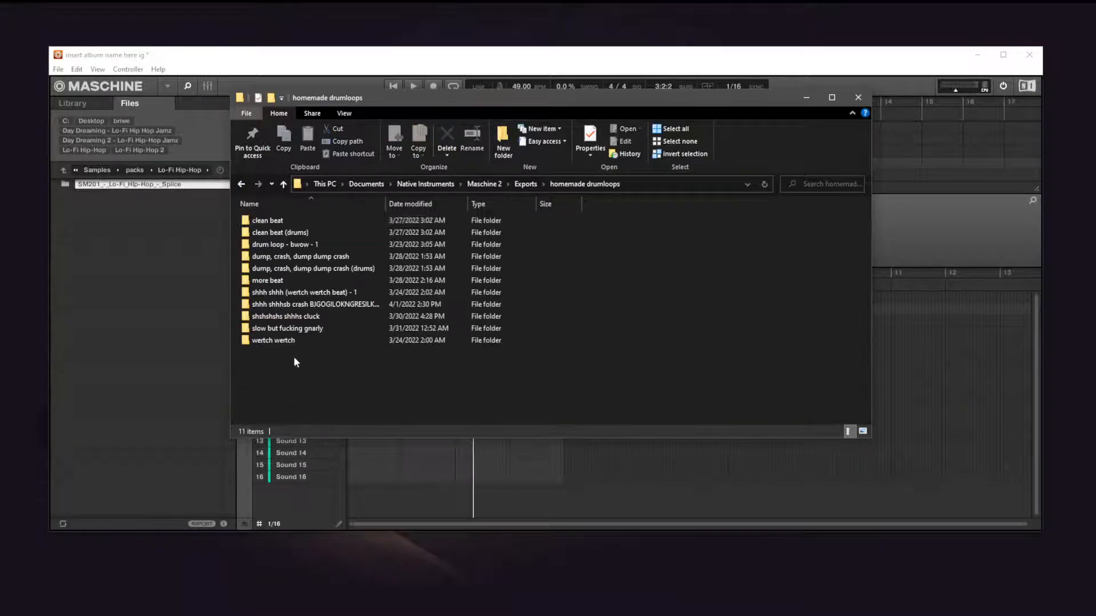
{"action": "double_click", "coordinate": [296, 310]}
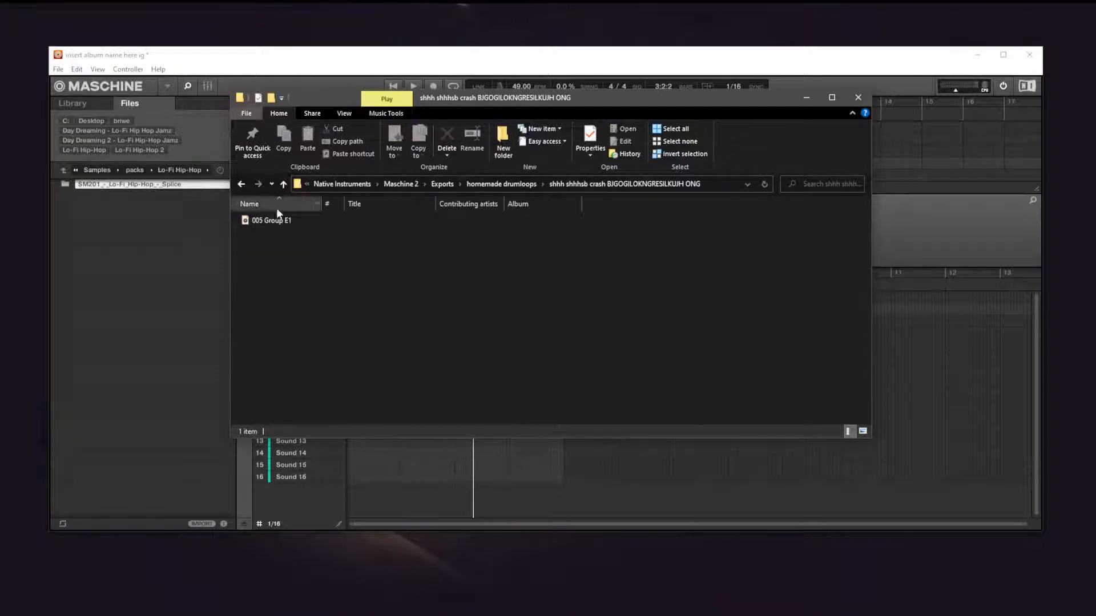
Load the 005 Group E1 file into Sound 3 of Group D1 and change its plug-in from Sampler to Audio.
{"action": "left_click_drag", "start_coordinate": [474, 102], "coordinate": [149, 59]}
{"action": "left_click_drag", "start_coordinate": [3, 179], "coordinate": [313, 320]}
{"action": "left_click", "coordinate": [533, 57]}
{"action": "left_click", "coordinate": [339, 227]}
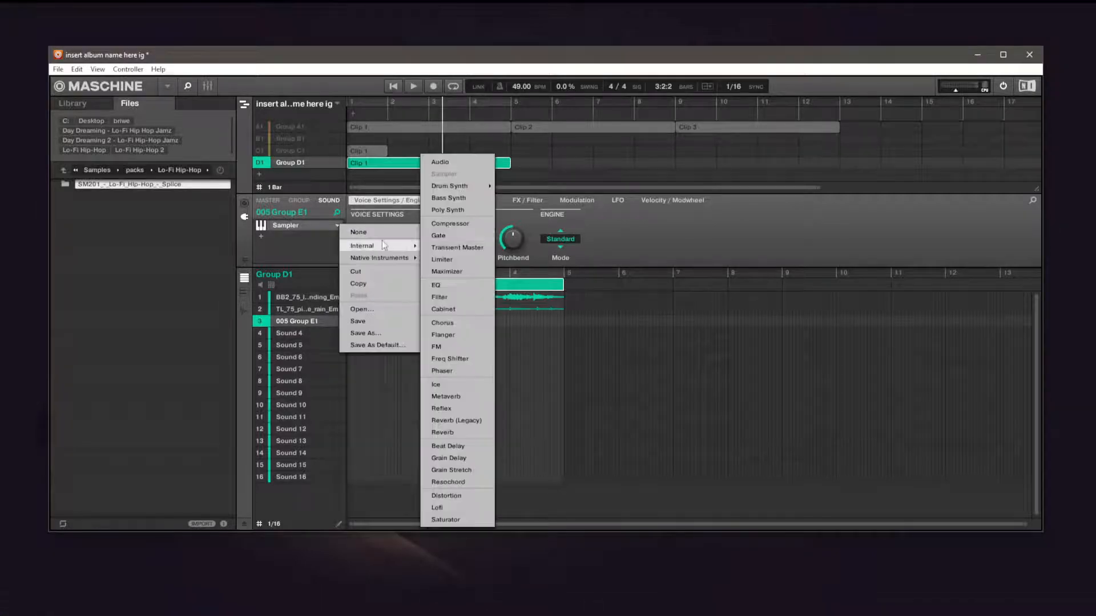
{"action": "left_click", "coordinate": [456, 173]}
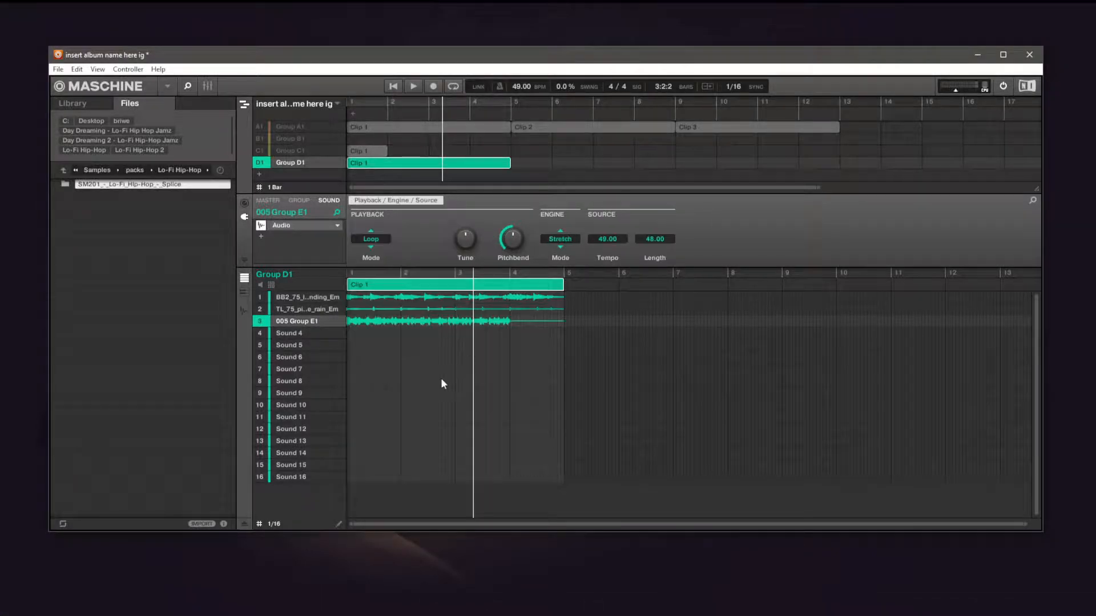
Trim the 005 Group E1 sample's play range to end at 651727, where its audio stops, and remove its event from Clip 1.
{"action": "left_click", "coordinate": [244, 310]}
{"action": "left_click_drag", "start_coordinate": [1029, 467], "coordinate": [522, 463]}
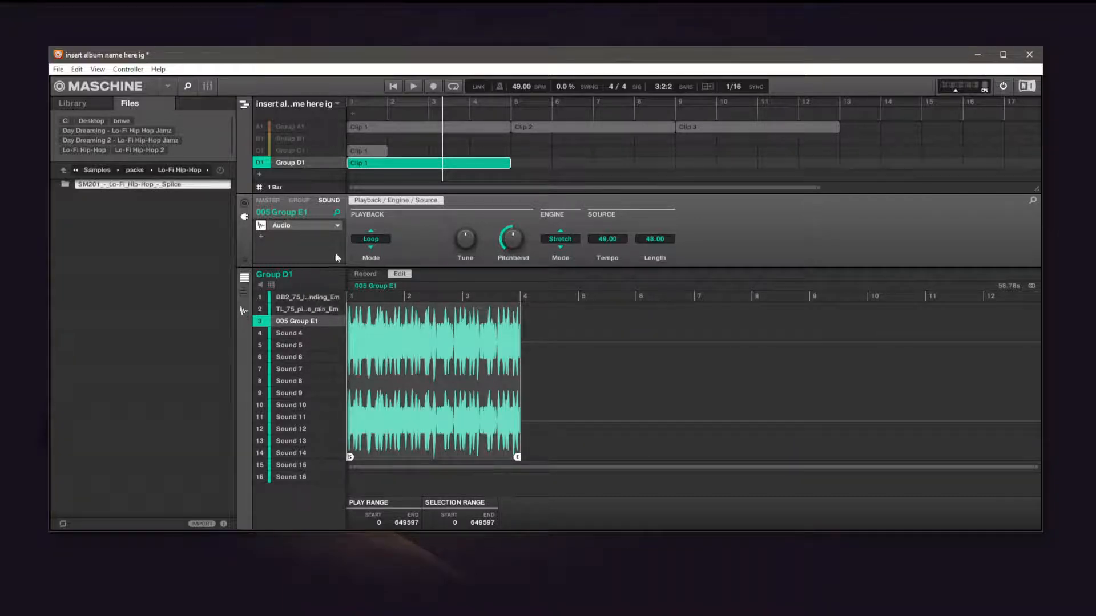
{"action": "left_click_drag", "start_coordinate": [515, 460], "coordinate": [1037, 460]}
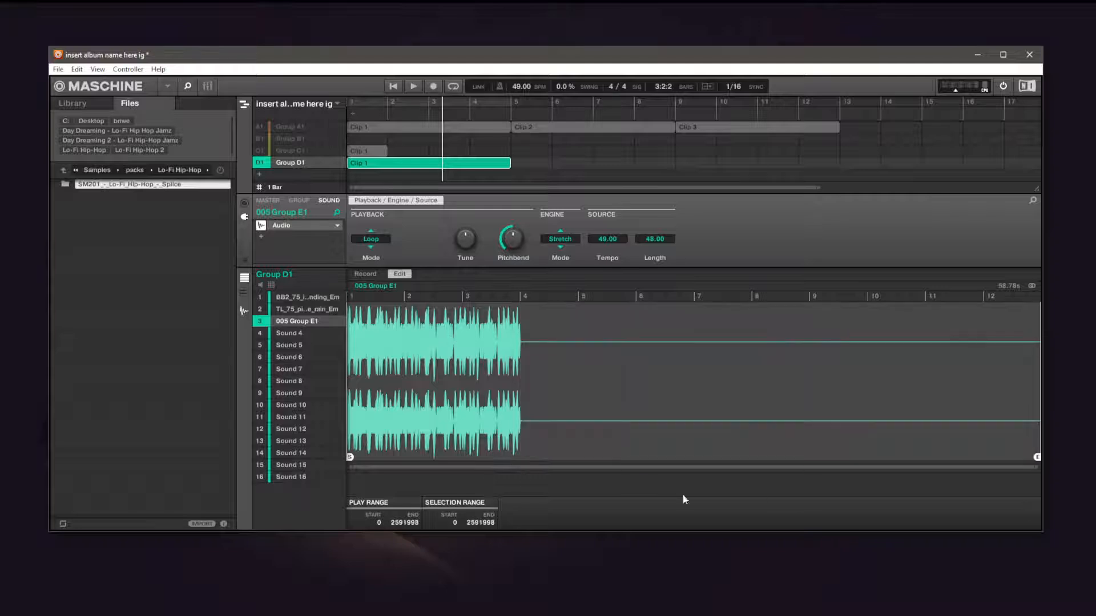
{"action": "mouse_move", "coordinate": [520, 425]}
{"action": "left_mouse_down"}
{"action": "mouse_move", "coordinate": [912, 481]}
{"action": "mouse_move", "coordinate": [1038, 479]}
{"action": "left_mouse_up"}
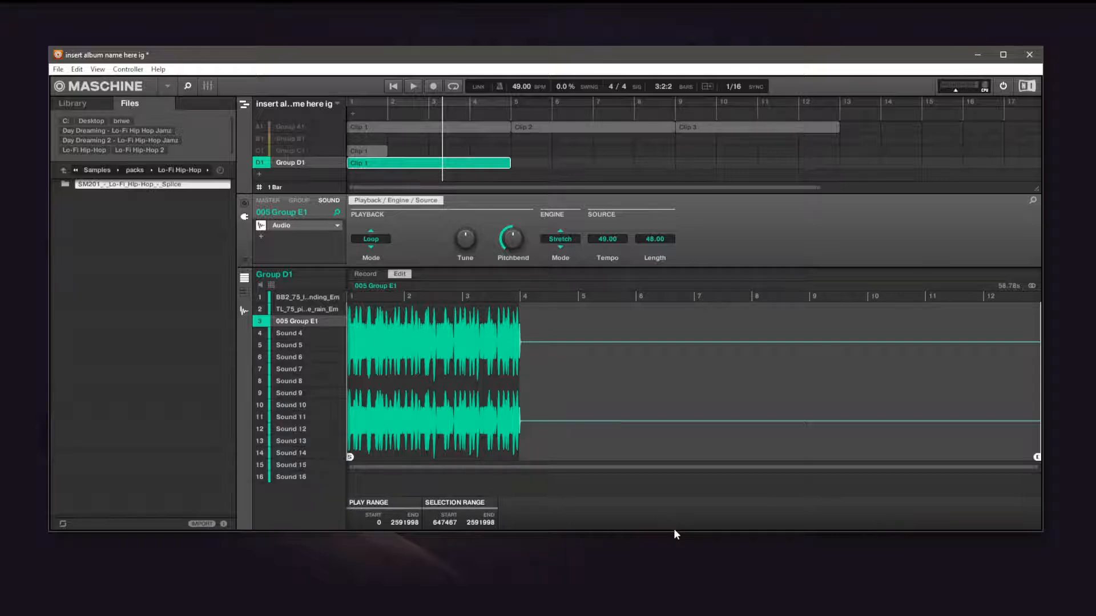
{"action": "left_click_drag", "start_coordinate": [675, 530], "coordinate": [678, 560]}
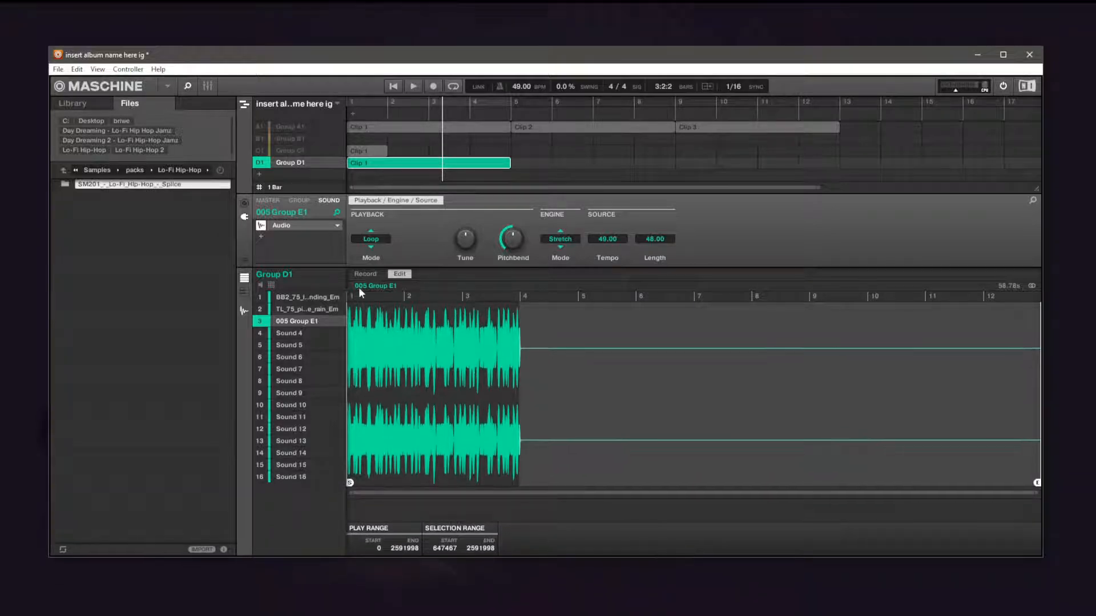
{"action": "left_click", "coordinate": [368, 274]}
{"action": "left_click", "coordinate": [402, 275]}
{"action": "mouse_move", "coordinate": [1038, 482]}
{"action": "left_mouse_down"}
{"action": "mouse_move", "coordinate": [821, 431]}
{"action": "mouse_move", "coordinate": [523, 380]}
{"action": "left_mouse_up"}
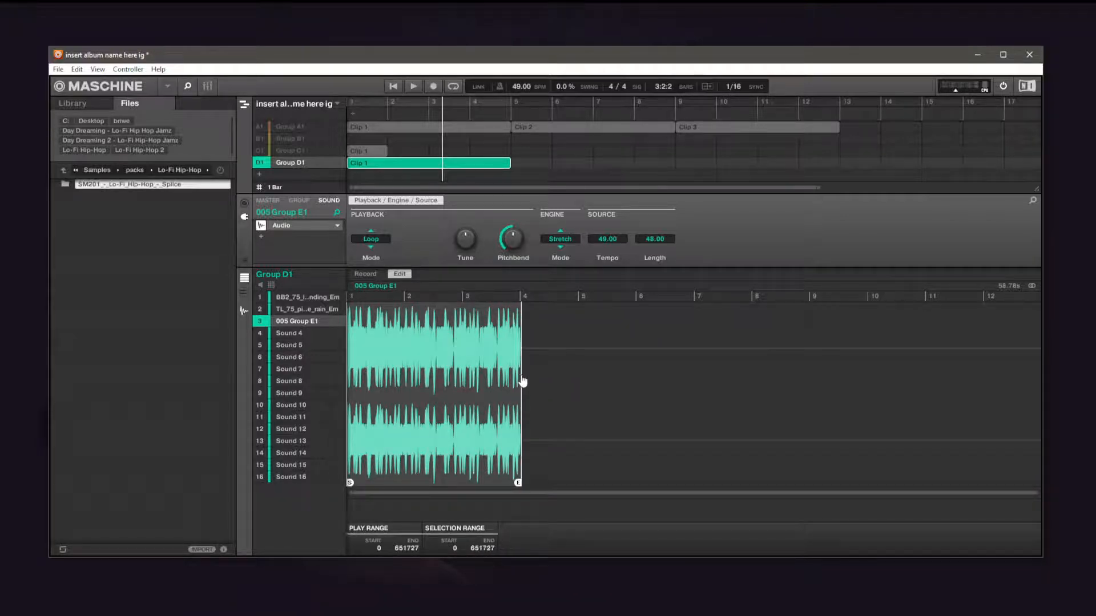
{"action": "left_click", "coordinate": [243, 312]}
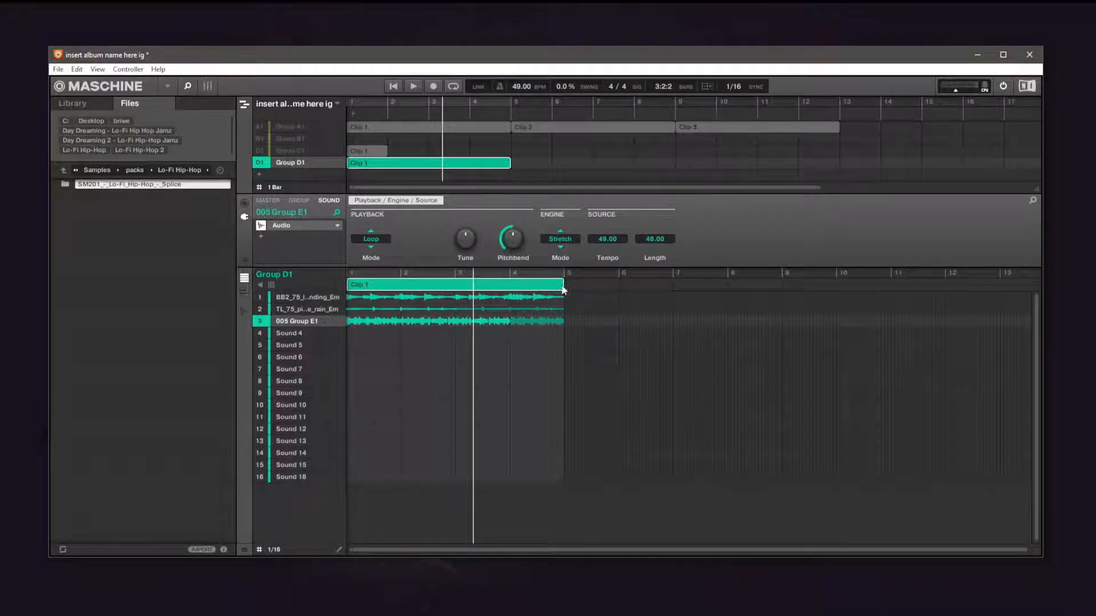
{"action": "double_click", "coordinate": [455, 322]}
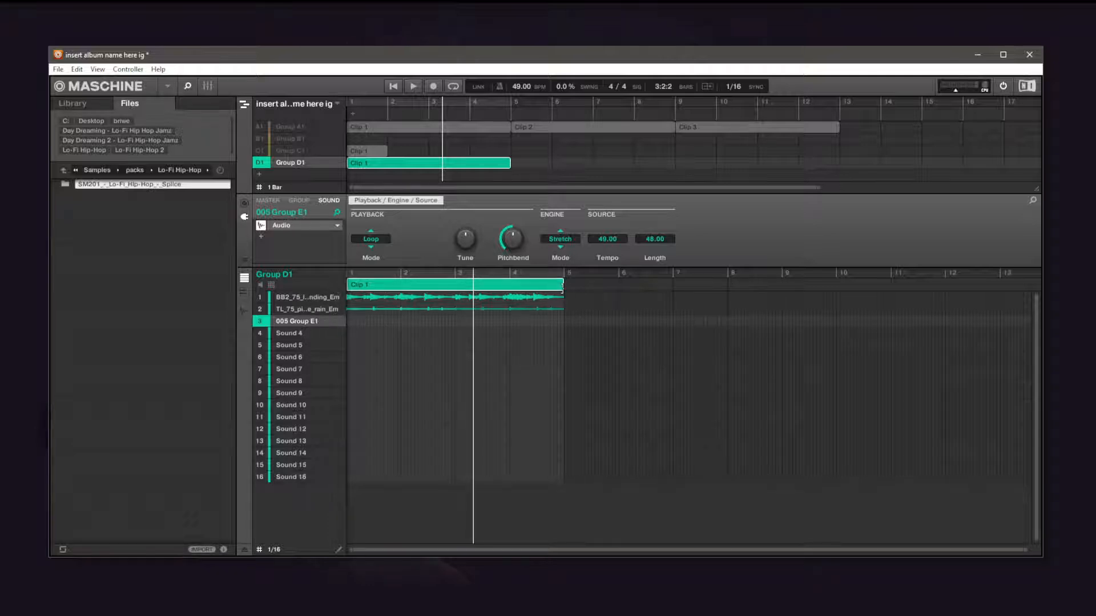
{"action": "left_click_drag", "start_coordinate": [563, 290], "coordinate": [662, 297]}
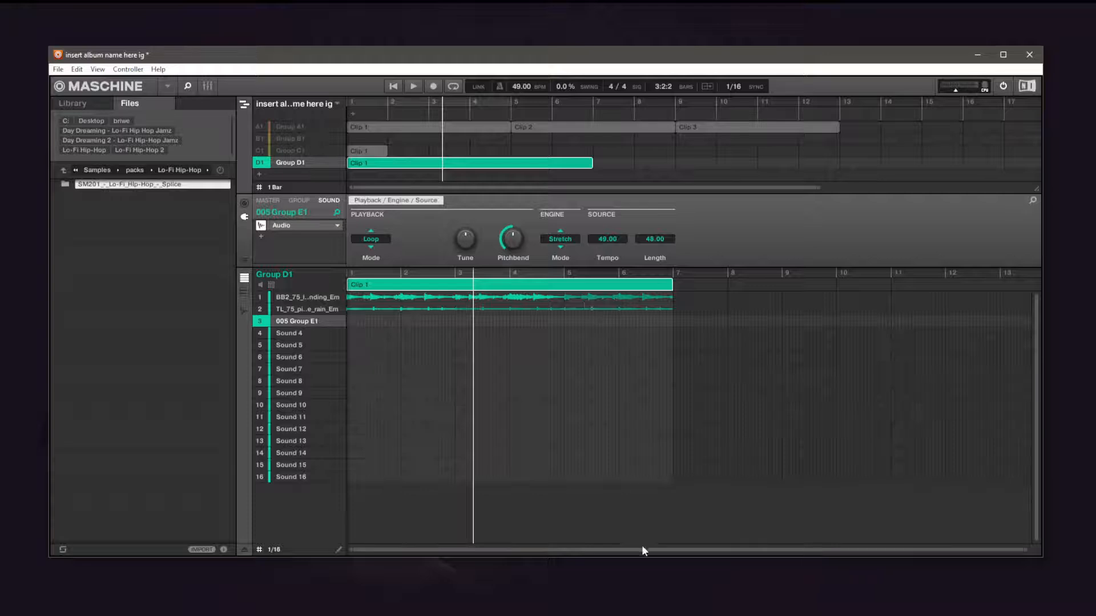
{"action": "left_click_drag", "start_coordinate": [643, 550], "coordinate": [642, 576]}
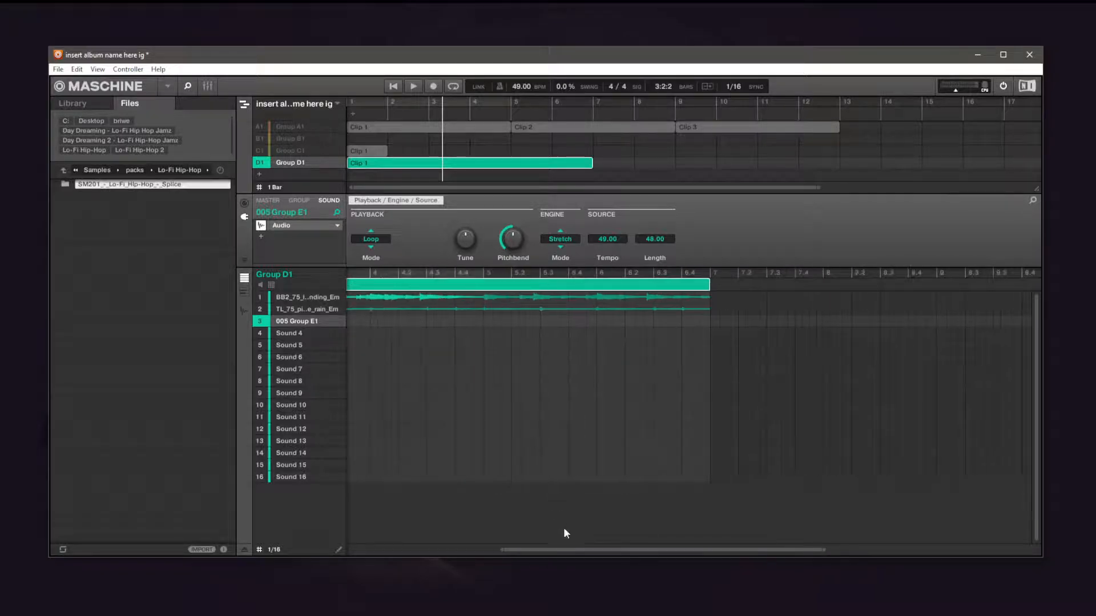
{"action": "left_click_drag", "start_coordinate": [565, 549], "coordinate": [562, 517]}
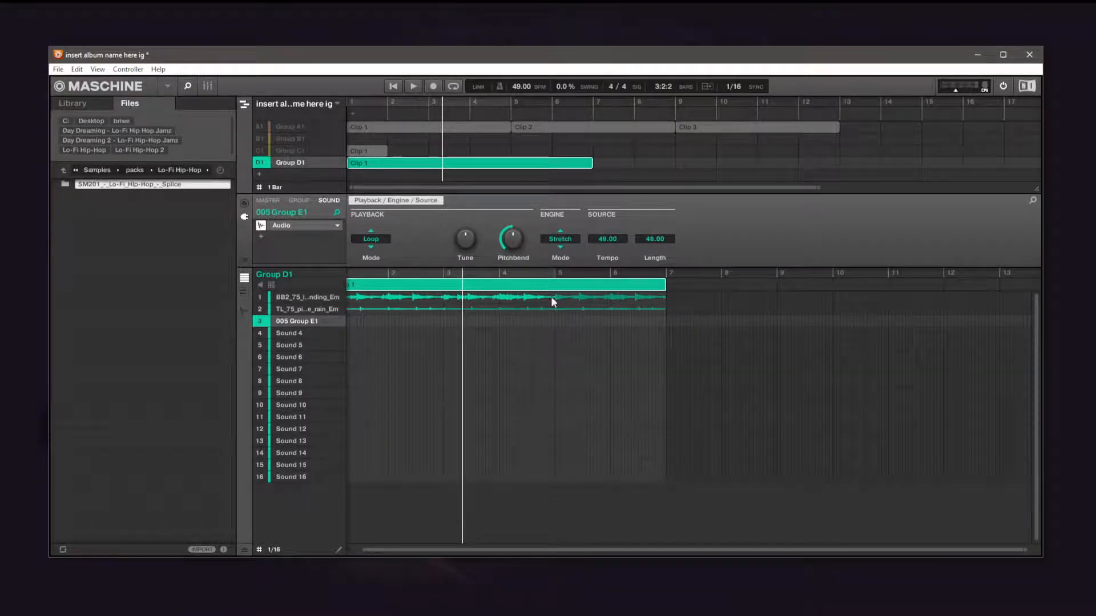
{"action": "left_click_drag", "start_coordinate": [626, 549], "coordinate": [609, 545]}
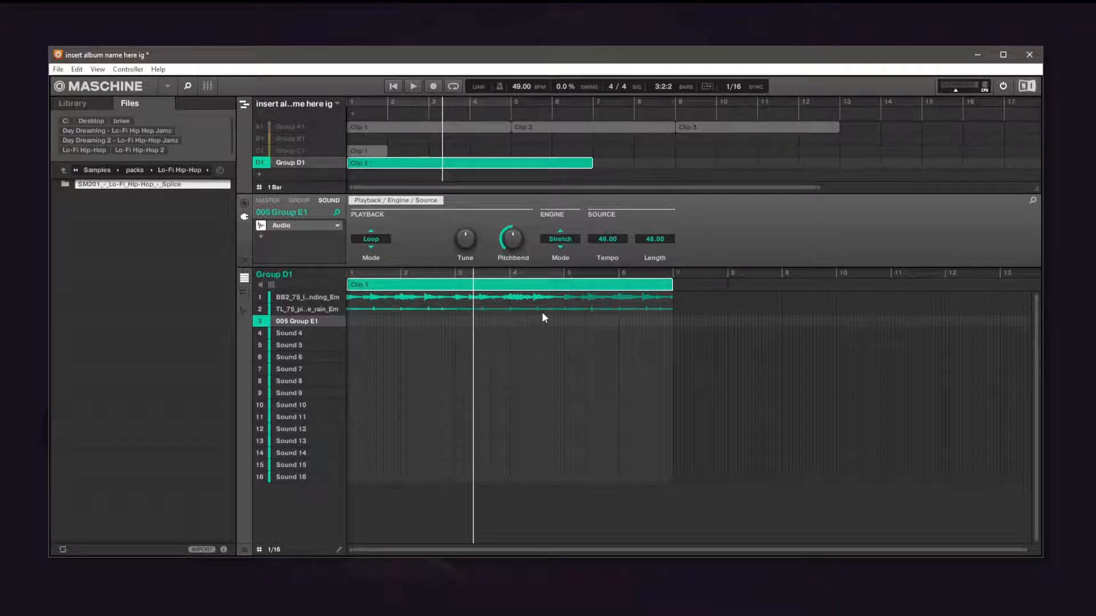
{"action": "left_click", "coordinate": [299, 309]}
{"action": "left_click", "coordinate": [245, 311]}
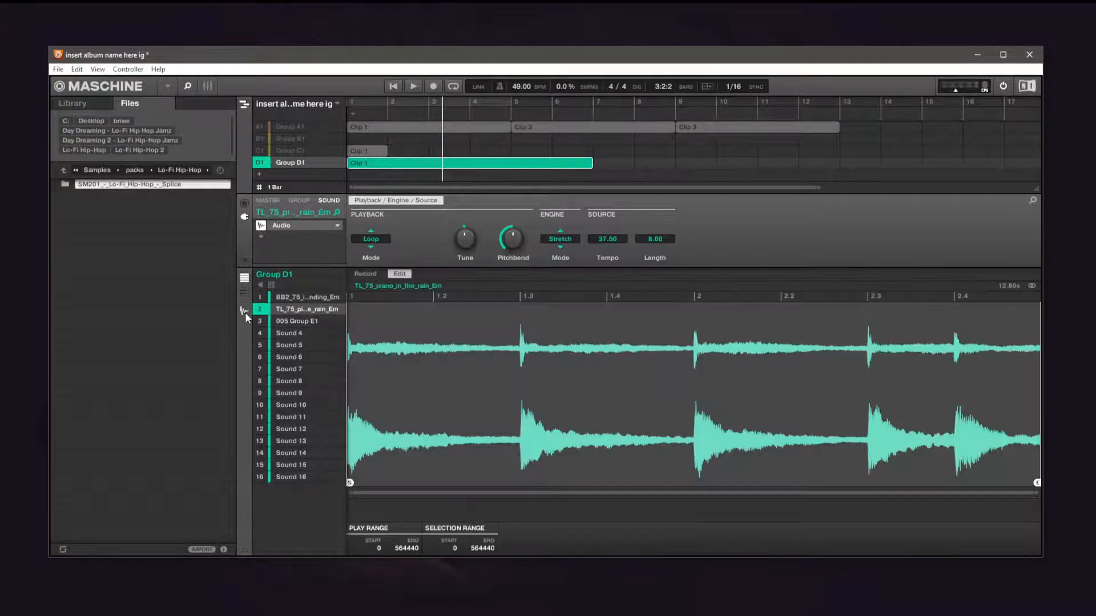
{"action": "left_click", "coordinate": [244, 313]}
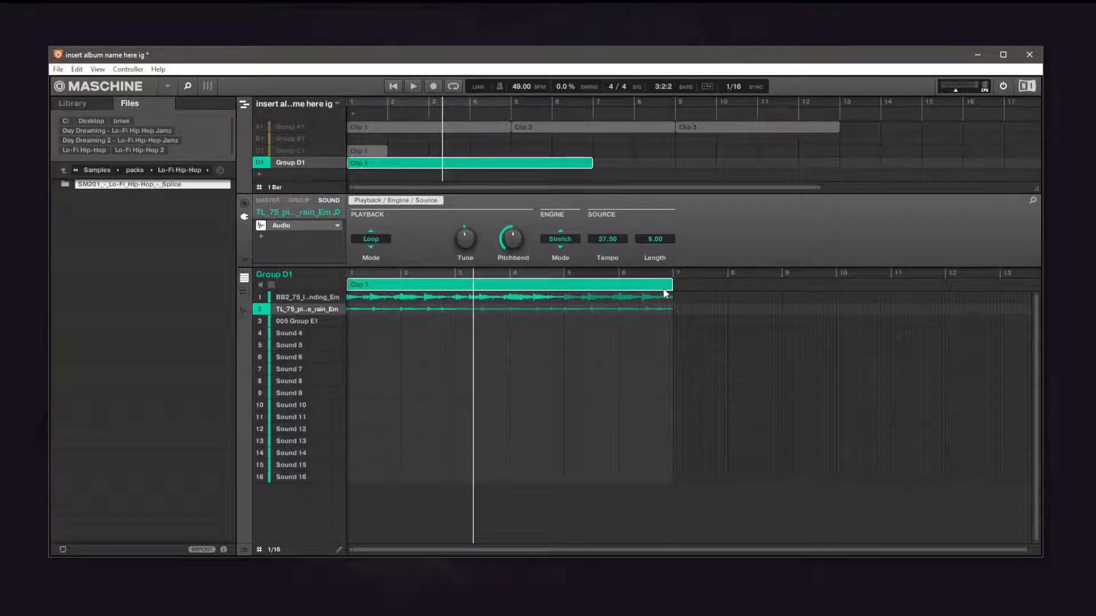
{"action": "left_click_drag", "start_coordinate": [634, 295], "coordinate": [583, 294]}
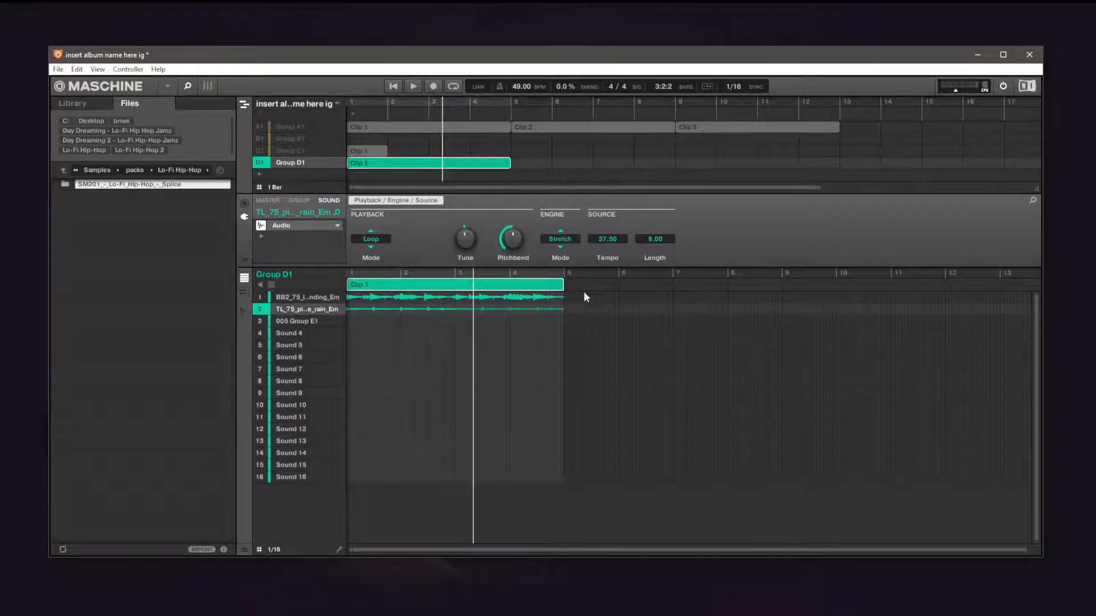
Create Clip 2 at bar 5 of Group D1, add the first three sounds to it, and extend the clip to bar 9.
{"action": "left_click", "coordinate": [574, 288]}
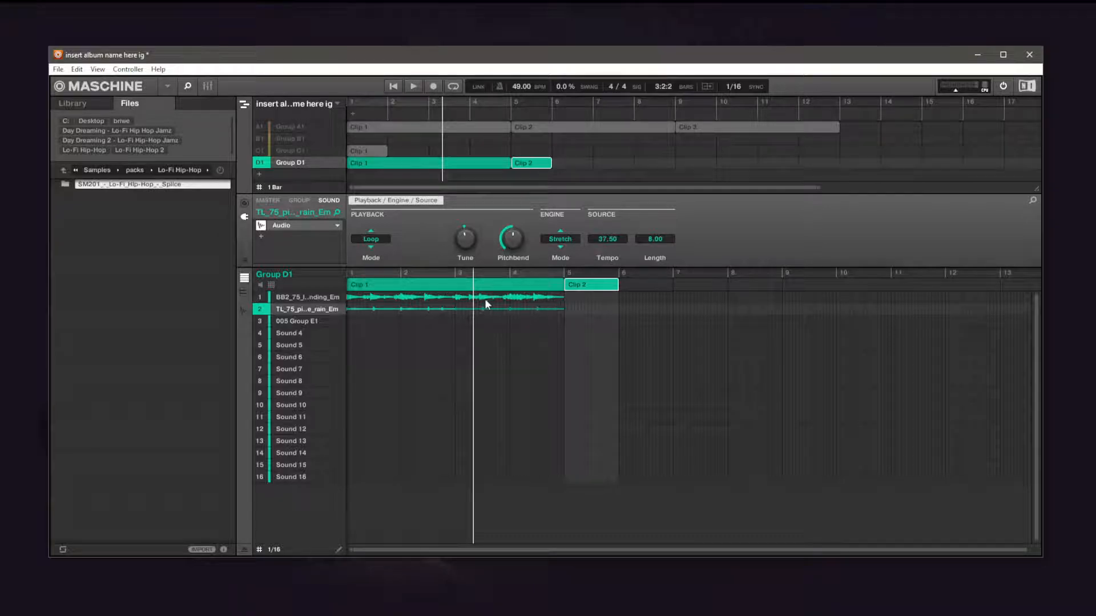
{"action": "left_click", "coordinate": [570, 299]}
{"action": "left_click_drag", "start_coordinate": [570, 307], "coordinate": [616, 311]}
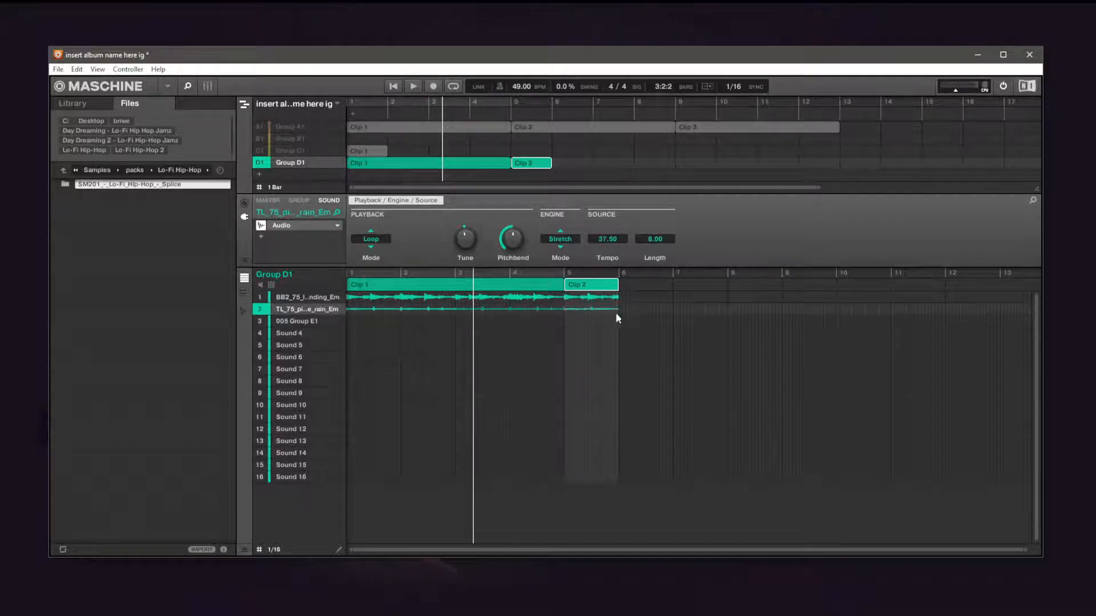
{"action": "left_click", "coordinate": [570, 323]}
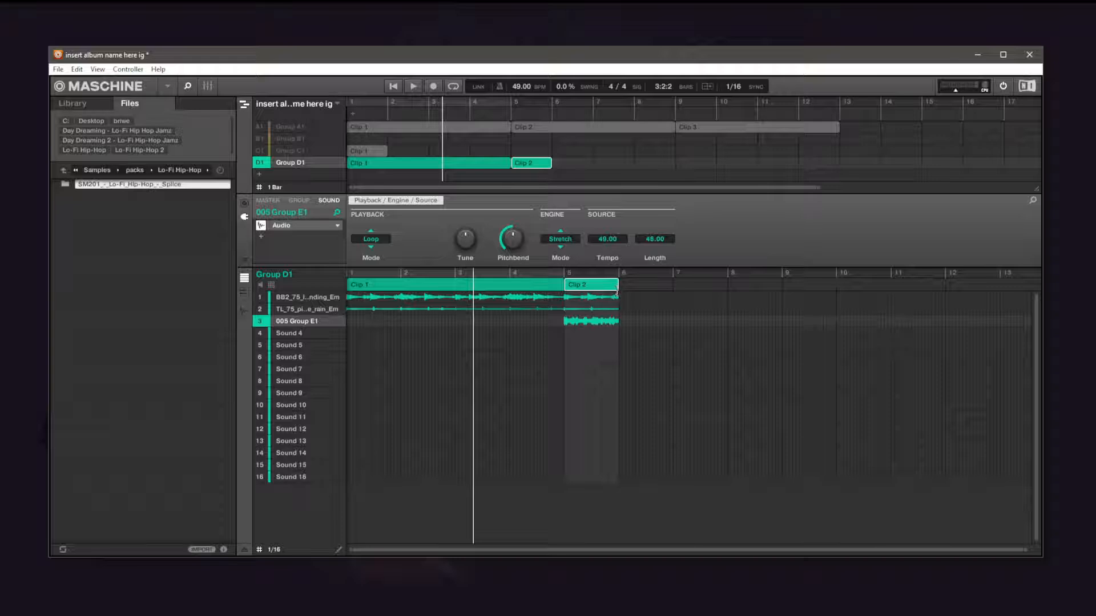
{"action": "left_click_drag", "start_coordinate": [618, 292], "coordinate": [760, 309]}
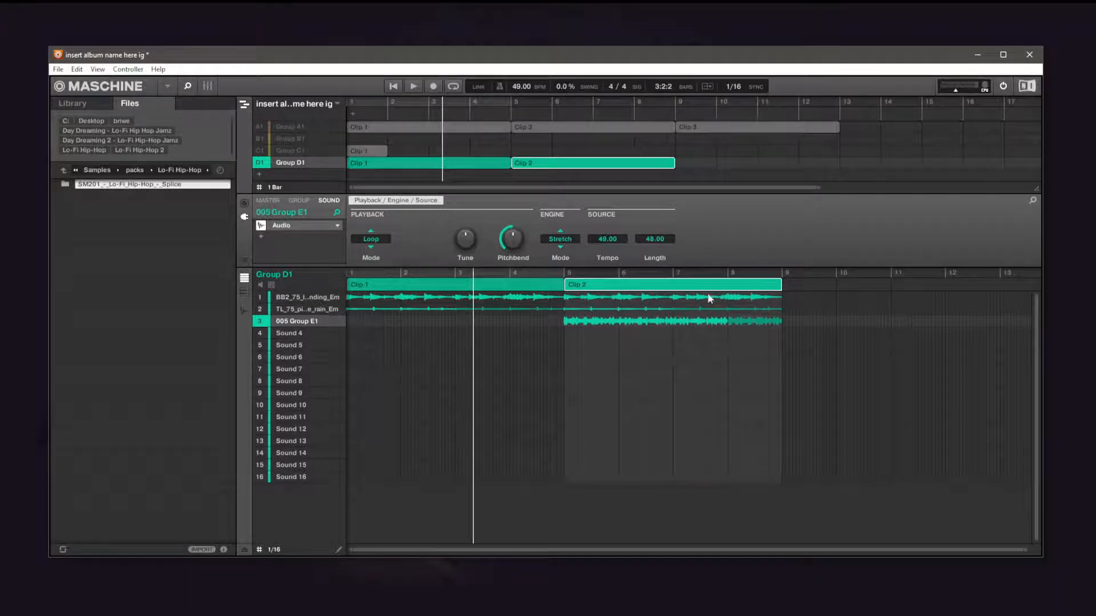
Solo Group A1 and audition its Clip 2 from bar 5.
{"action": "left_click", "coordinate": [292, 125]}
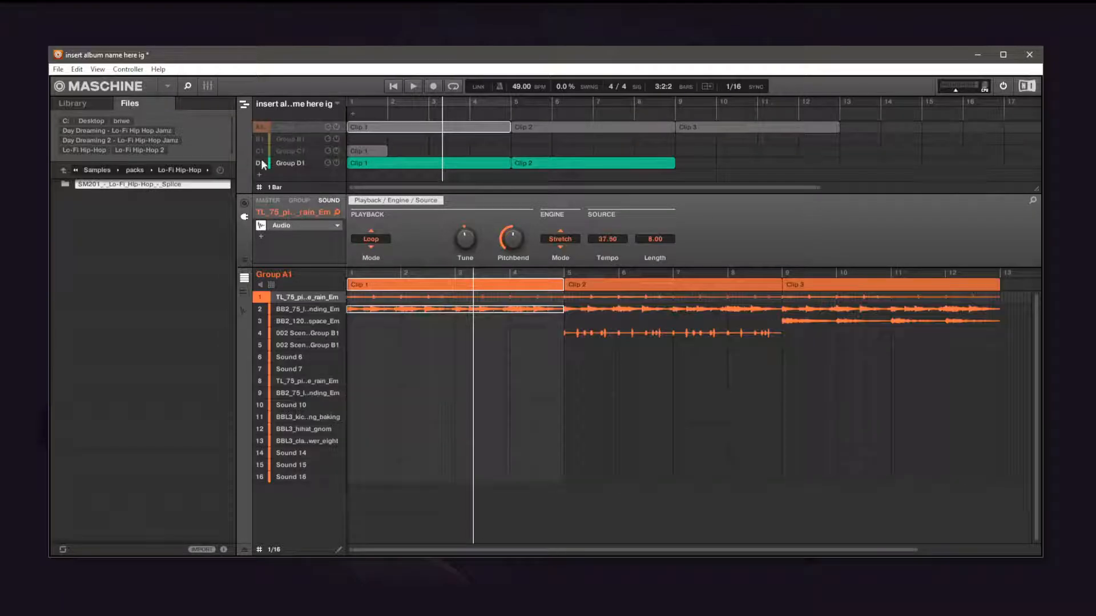
{"action": "left_click", "coordinate": [568, 274]}
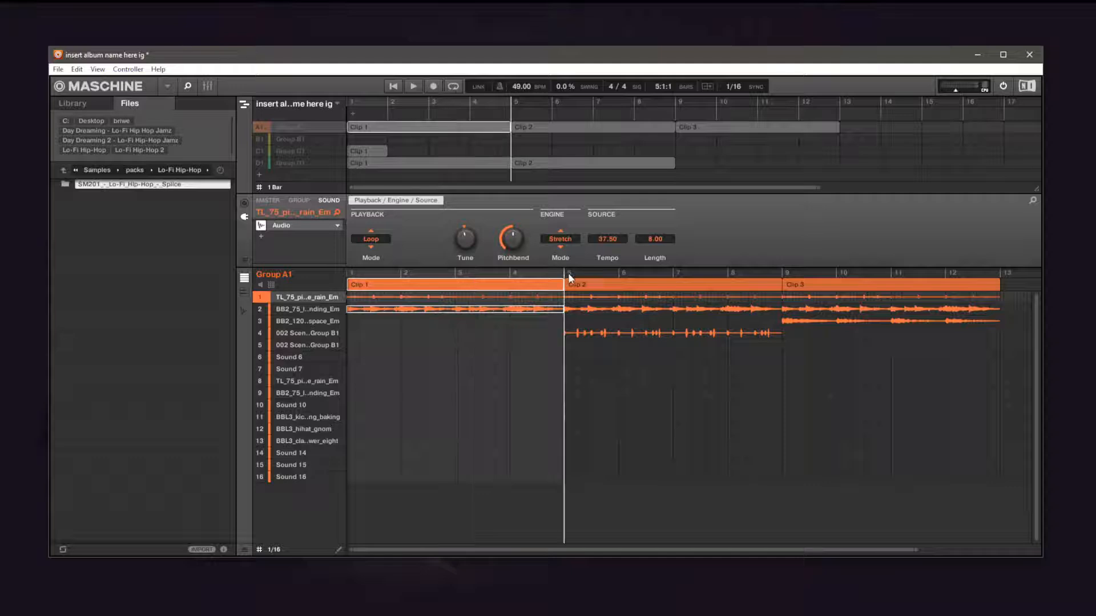
{"action": "left_click", "coordinate": [259, 124]}
{"action": "key", "text": "space"}
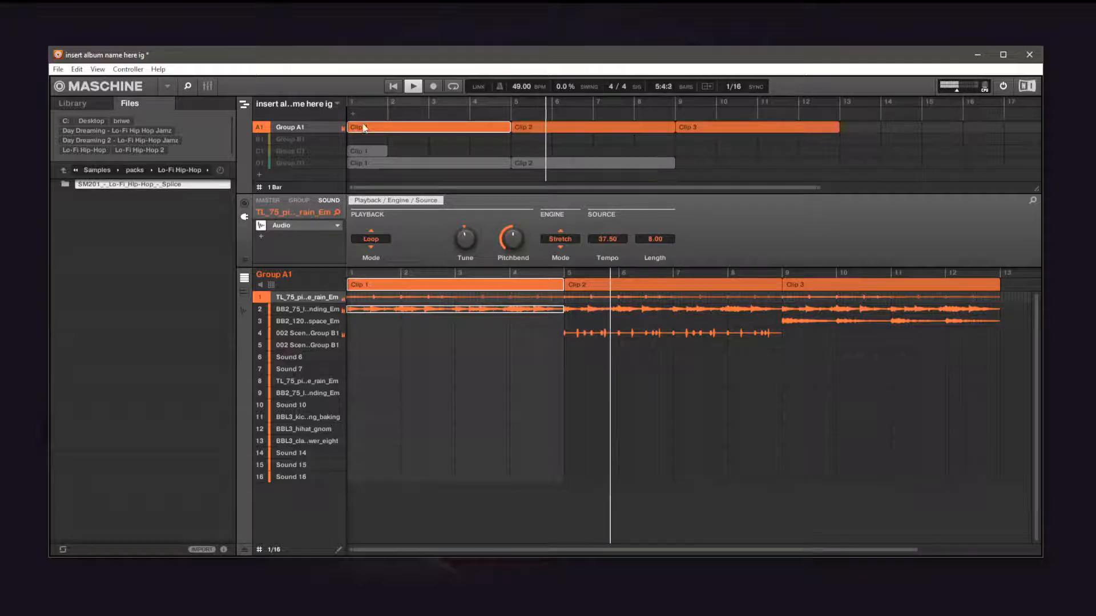
{"action": "key", "text": "space"}
Solo Group D1 and audition it from bar 4 into Clip 2.
{"action": "left_click", "coordinate": [260, 163]}
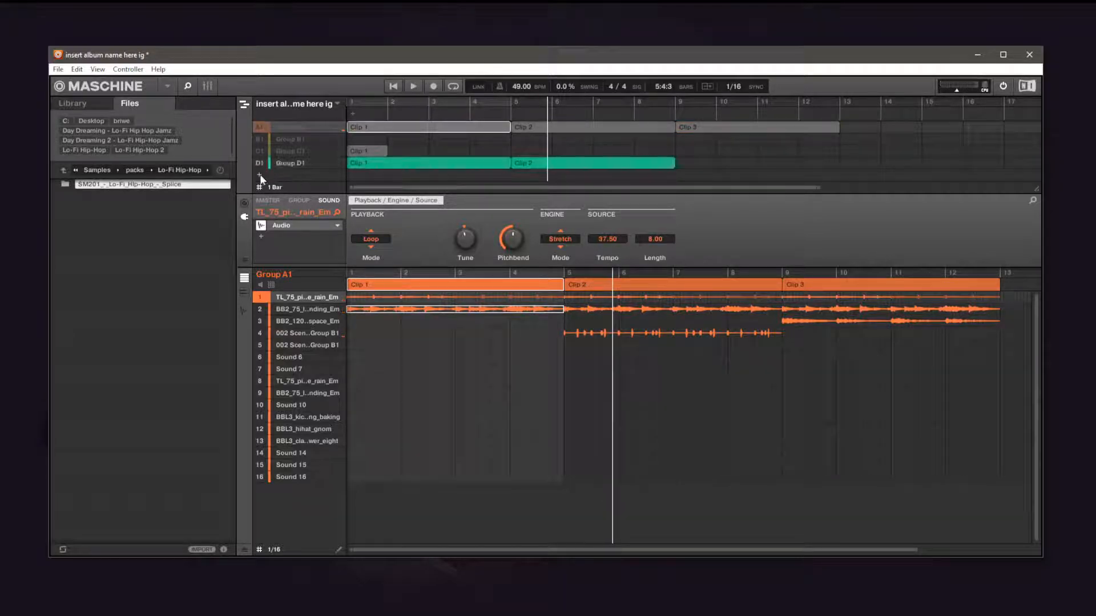
{"action": "left_click", "coordinate": [335, 168]}
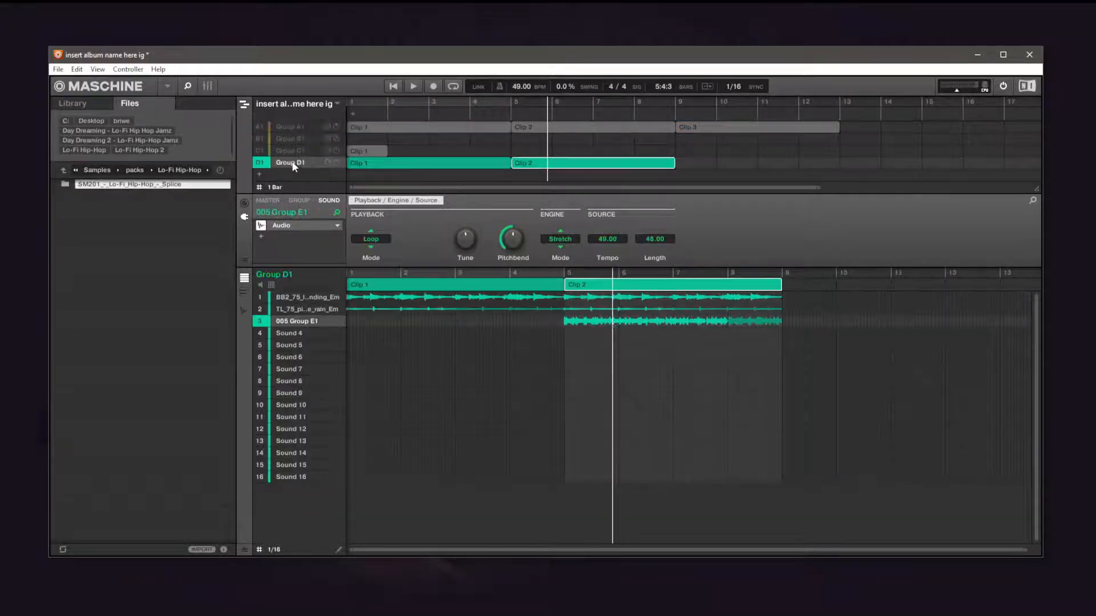
{"action": "left_click", "coordinate": [567, 277]}
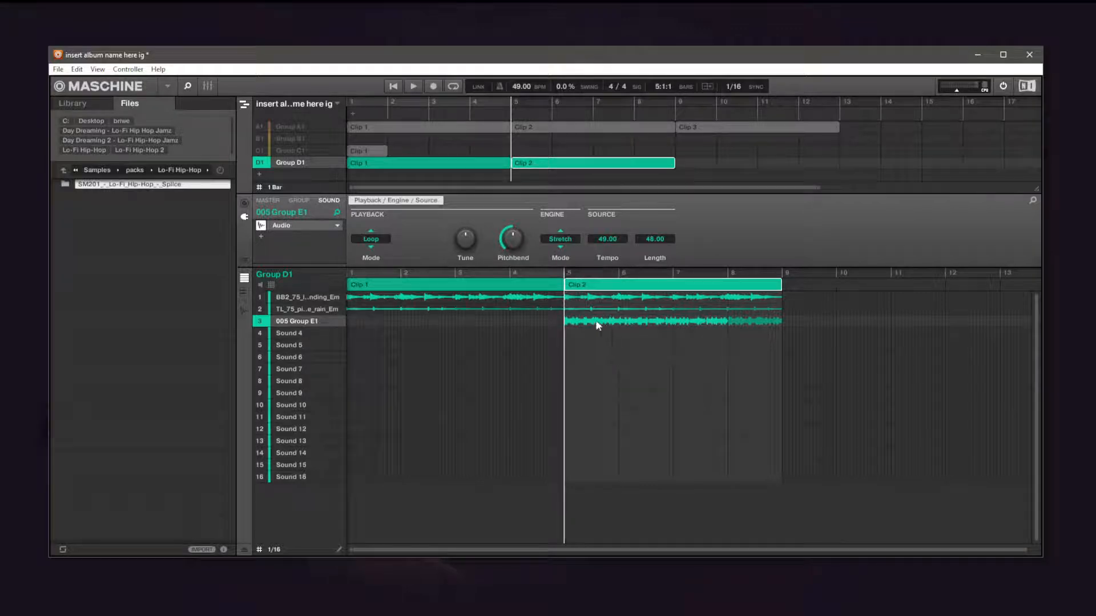
{"action": "left_click", "coordinate": [513, 277]}
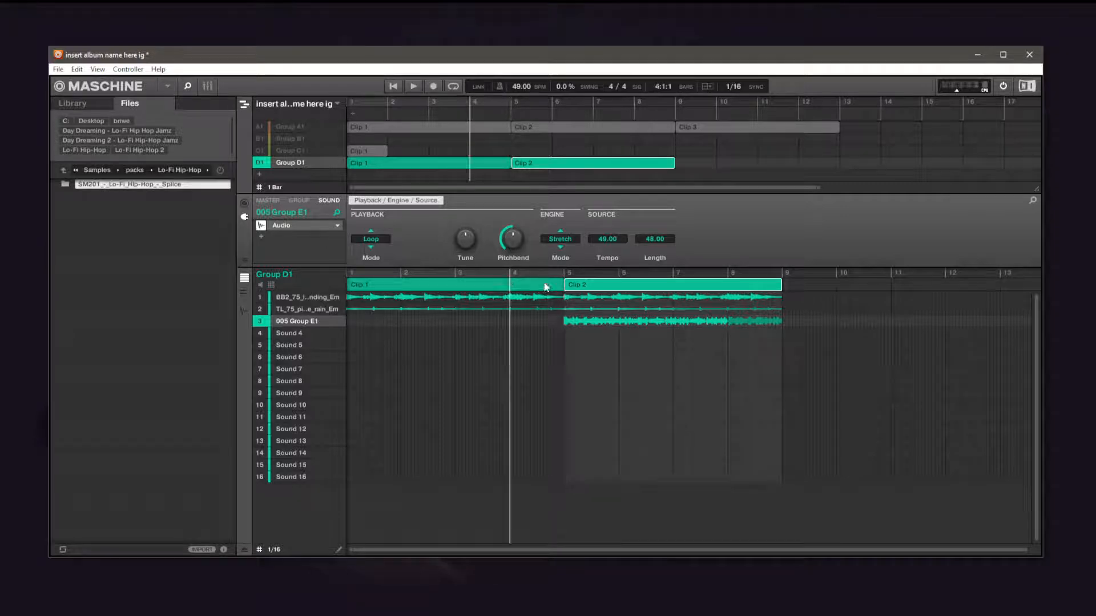
{"action": "key", "text": "space"}
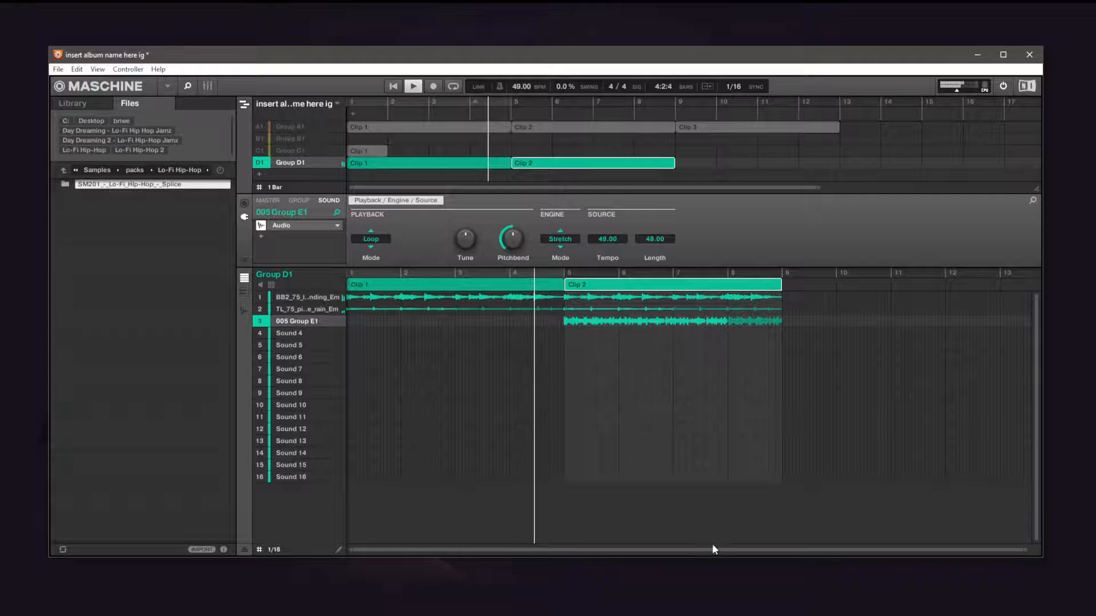
{"action": "left_click_drag", "start_coordinate": [712, 547], "coordinate": [710, 530]}
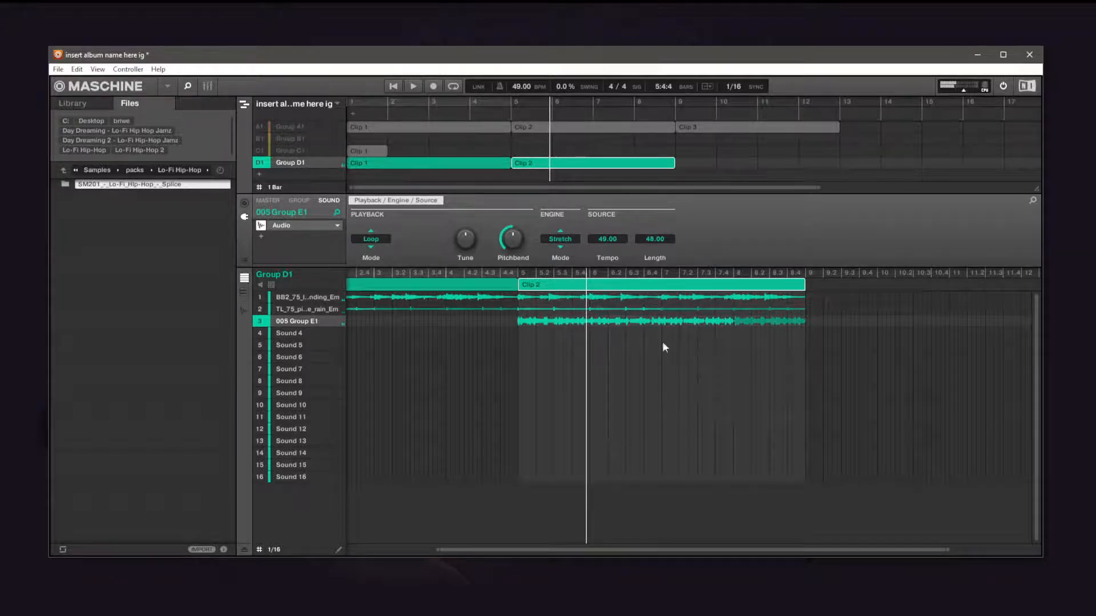
Add the Distortion effect to 005 Group E1 and raise its Saturation to maximum while playing Clip 2 from bar 5.
{"action": "left_click", "coordinate": [582, 325]}
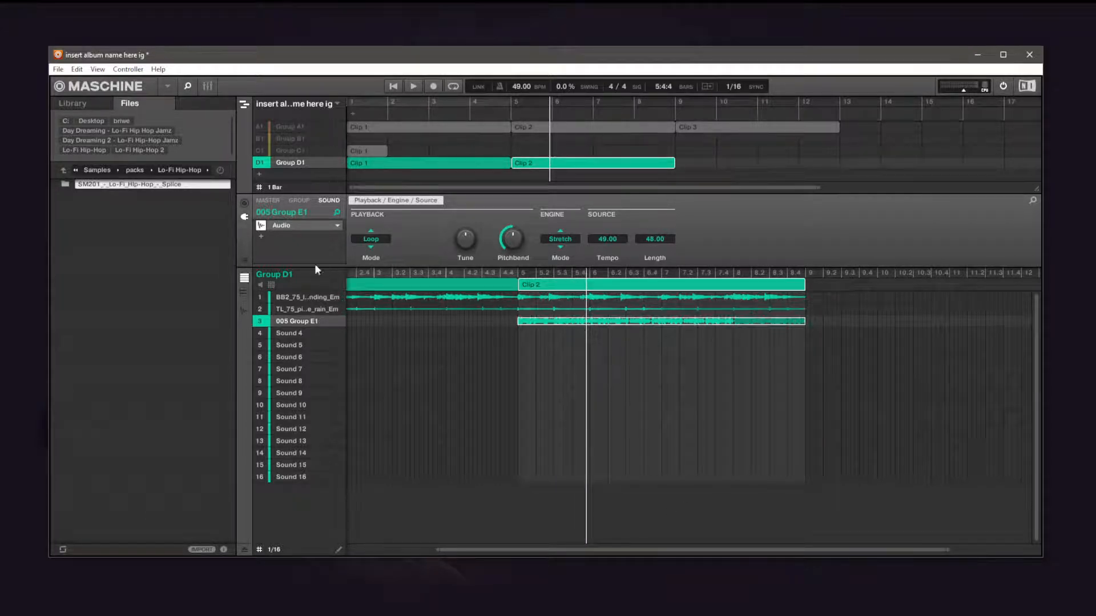
{"action": "left_click", "coordinate": [260, 237]}
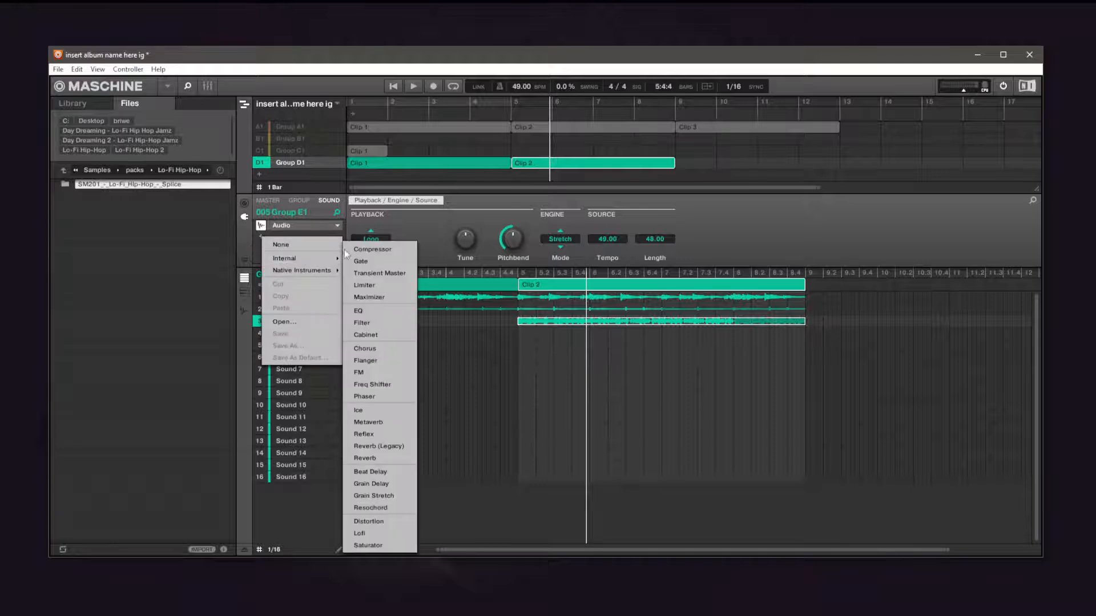
{"action": "left_click", "coordinate": [371, 520]}
{"action": "left_click", "coordinate": [516, 275]}
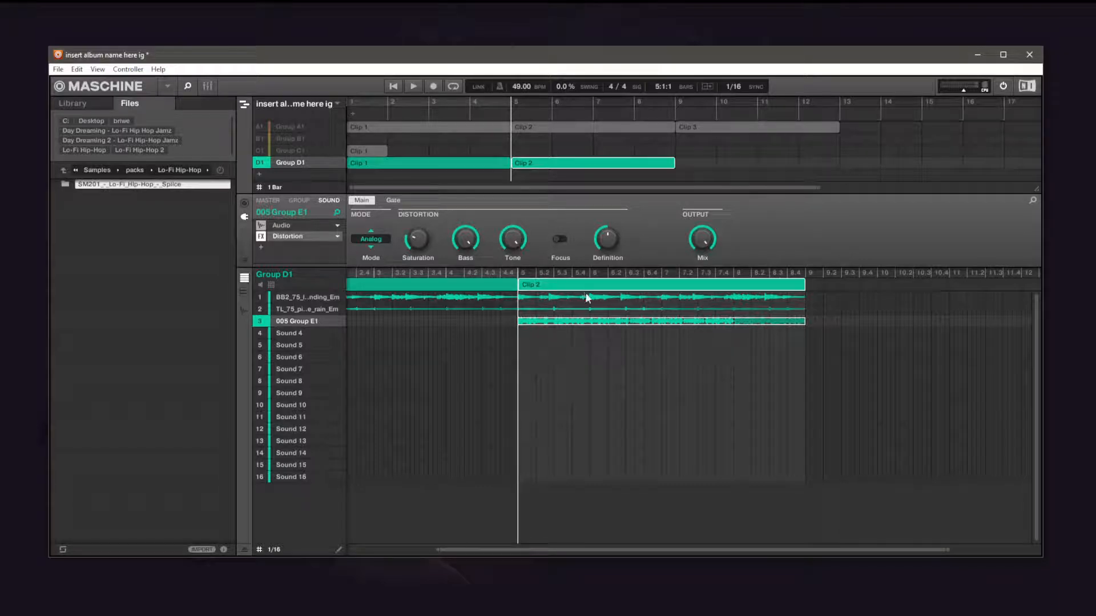
{"action": "key", "text": "space"}
{"action": "mouse_move", "coordinate": [421, 248]}
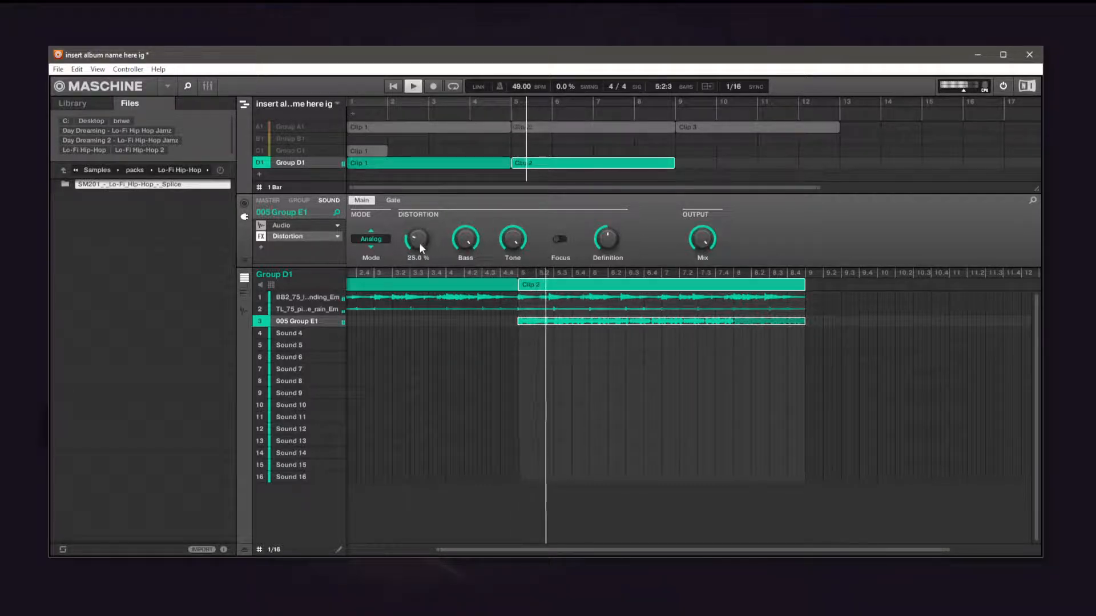
{"action": "left_click_drag", "start_coordinate": [419, 242], "coordinate": [491, 248]}
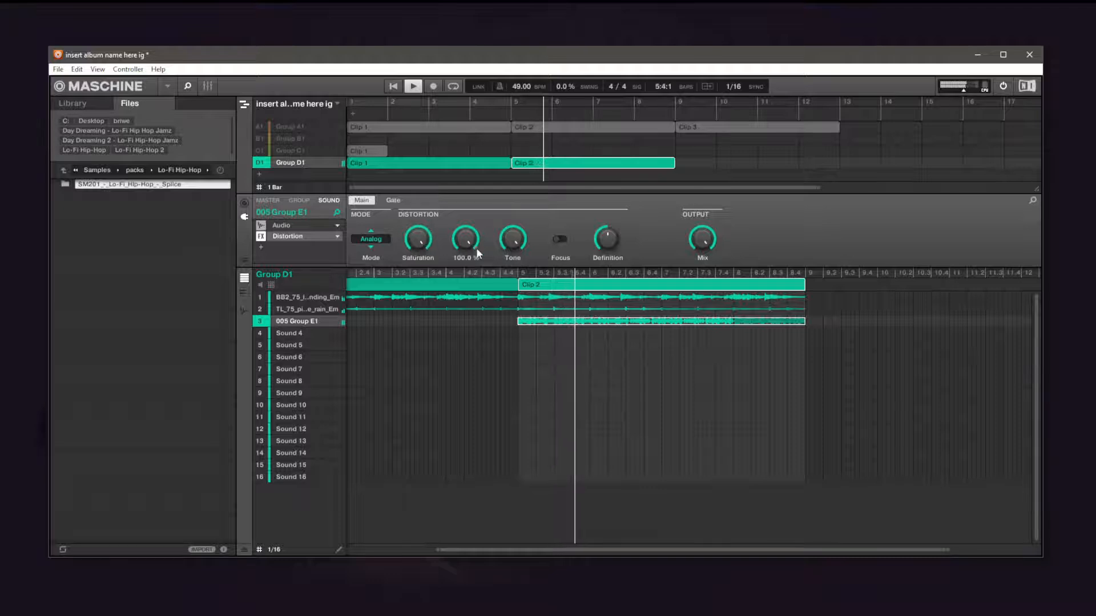
{"action": "key", "text": "space"}
Extend Clip 2 of Group D1 so that it ends at bar 11.
{"action": "left_click_drag", "start_coordinate": [805, 286], "coordinate": [731, 297]}
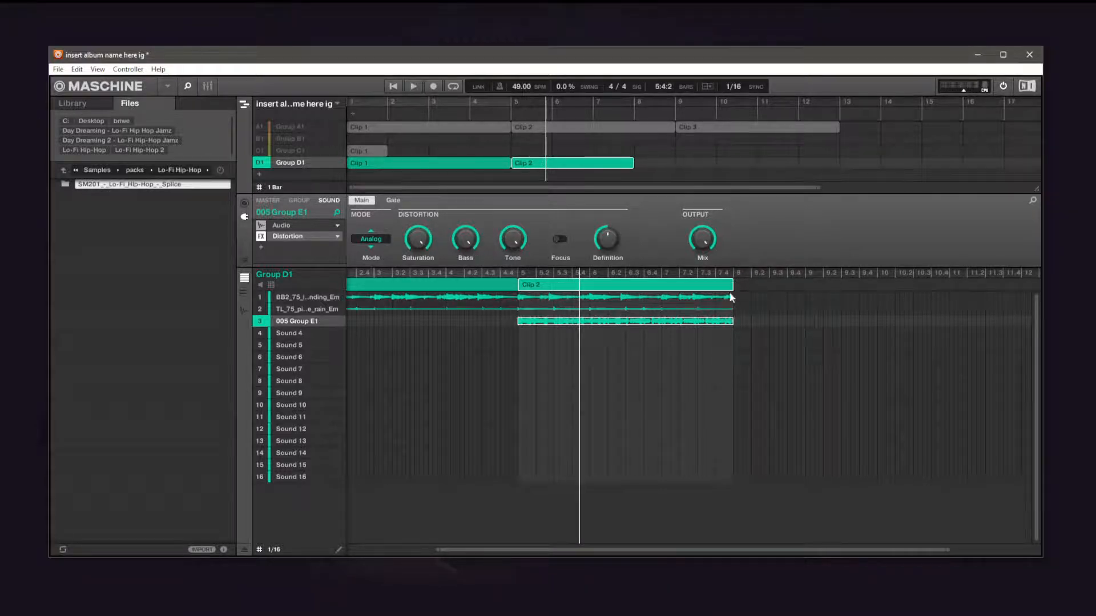
{"action": "left_click_drag", "start_coordinate": [672, 551], "coordinate": [674, 520]}
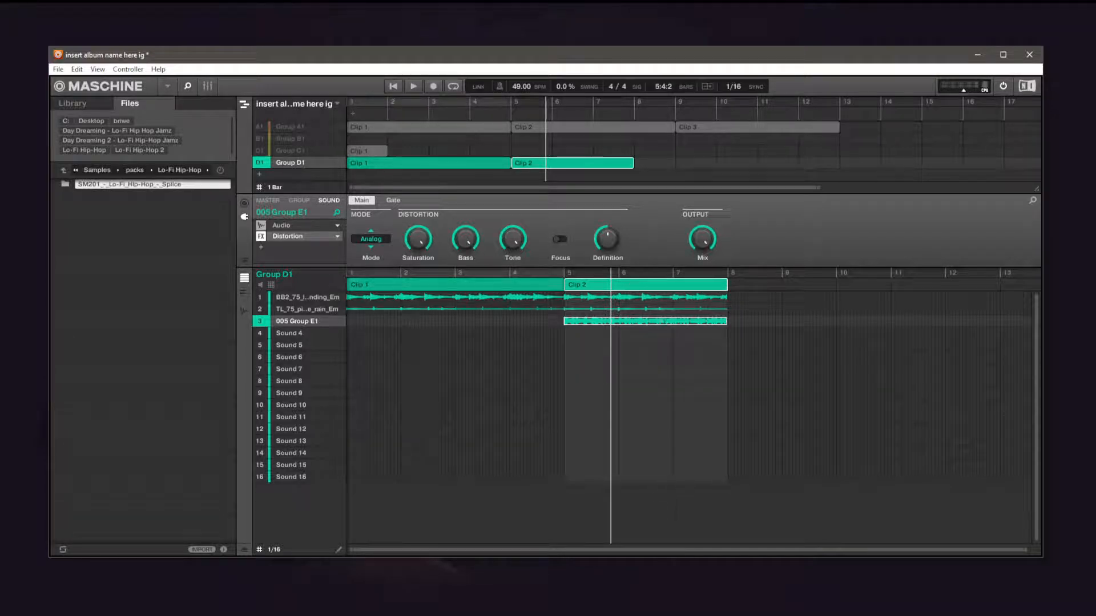
{"action": "left_click_drag", "start_coordinate": [728, 284], "coordinate": [886, 305]}
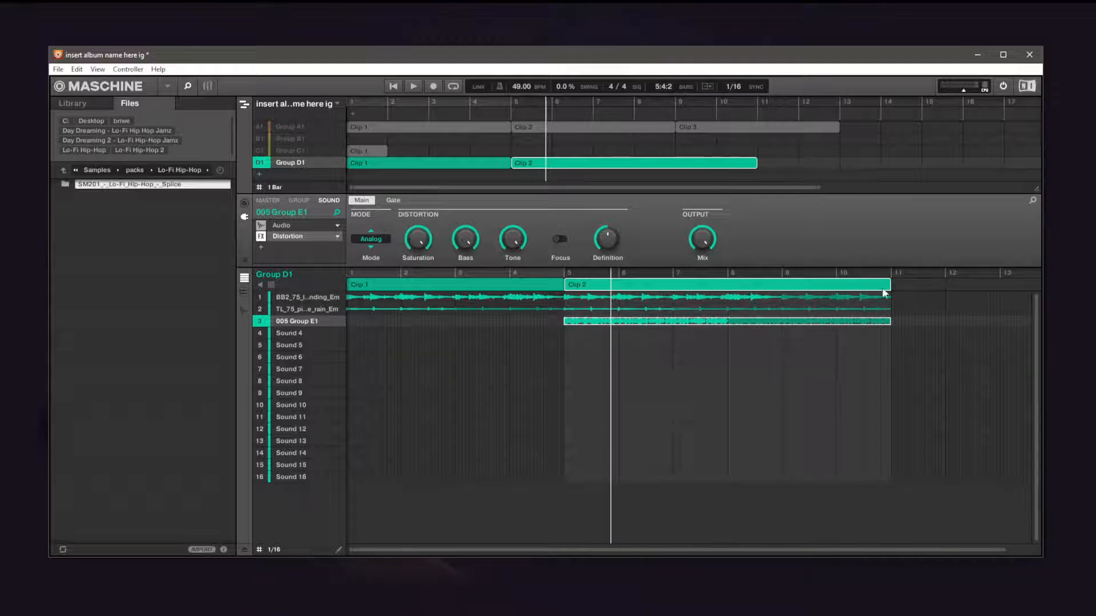
Load the yt5s.com sound-effect WAV from the Downloads folder in File Explorer into Group D1 and move it to sound slot 4.
{"action": "left_click", "coordinate": [64, 171]}
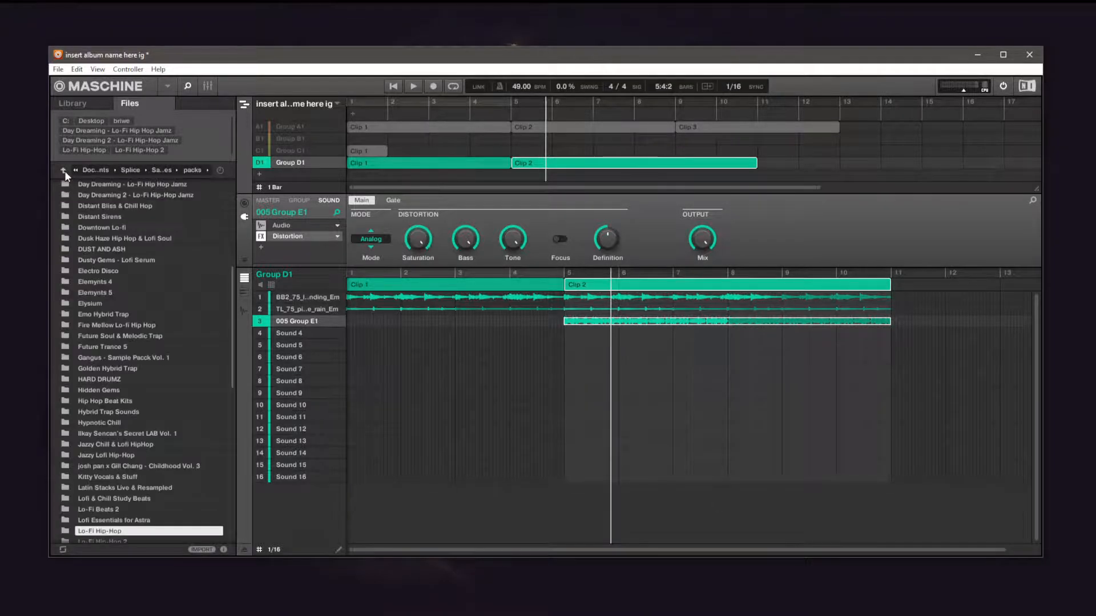
{"action": "mouse_move", "coordinate": [98, 598]}
{"action": "left_click", "coordinate": [279, 610]}
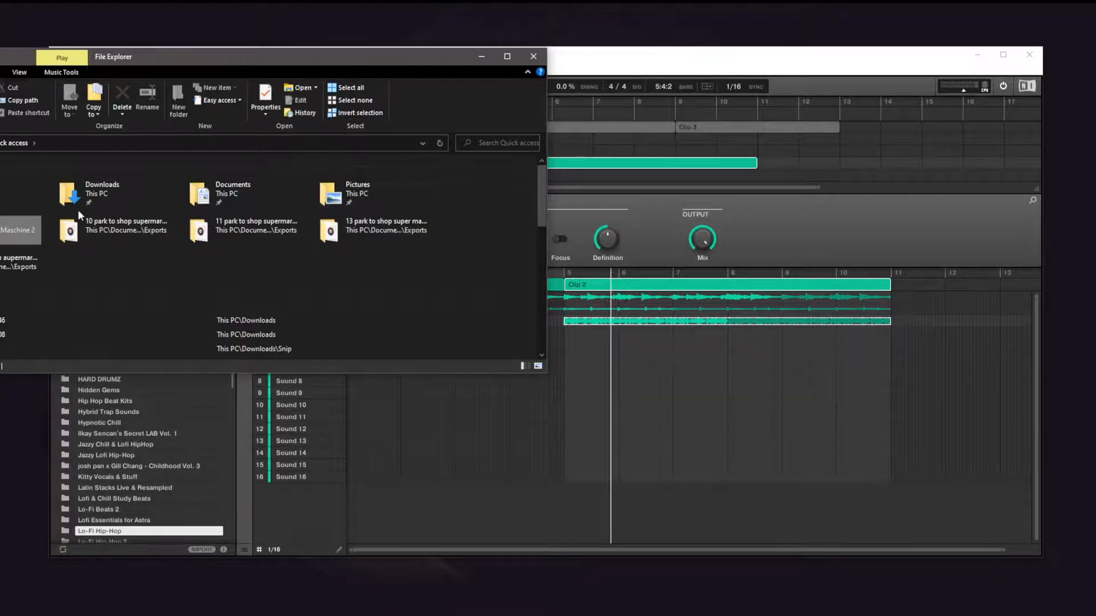
{"action": "double_click", "coordinate": [94, 196]}
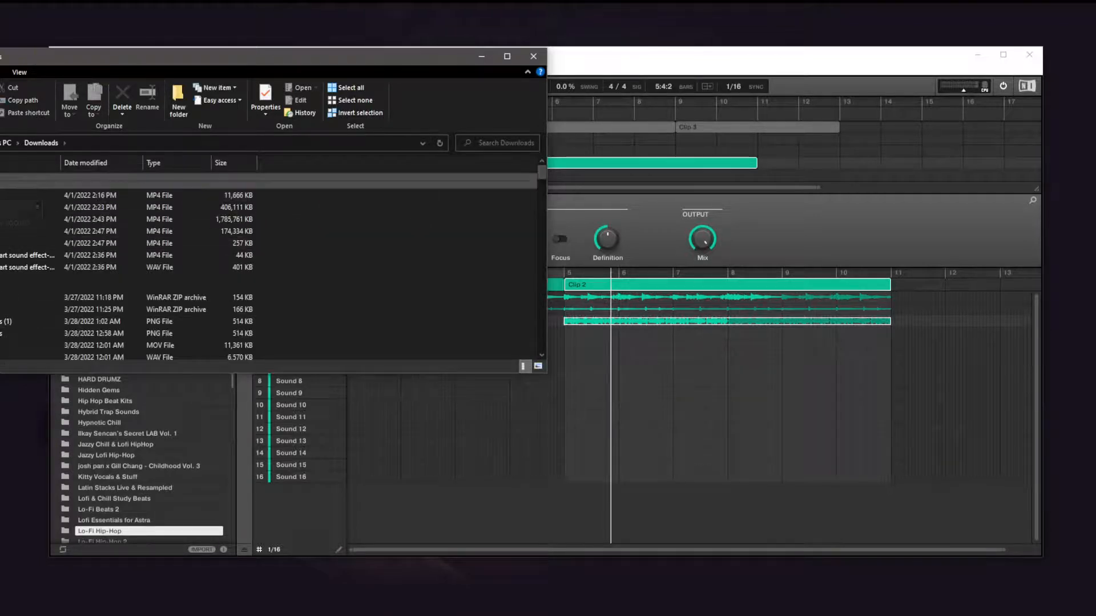
{"action": "left_click", "coordinate": [42, 266]}
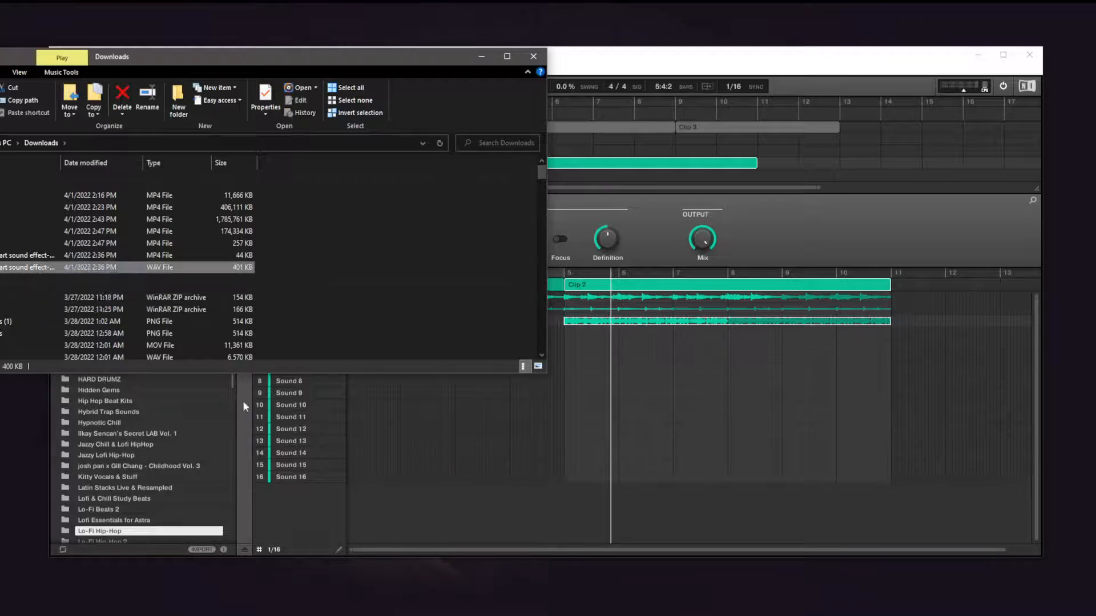
{"action": "left_click_drag", "start_coordinate": [242, 401], "coordinate": [342, 475]}
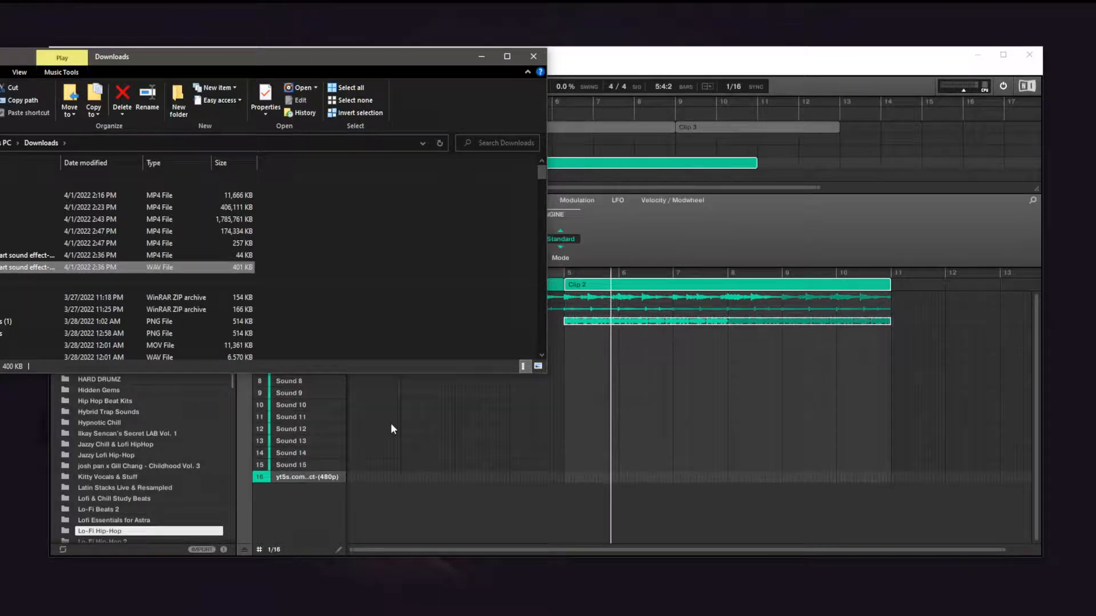
{"action": "left_click", "coordinate": [491, 64]}
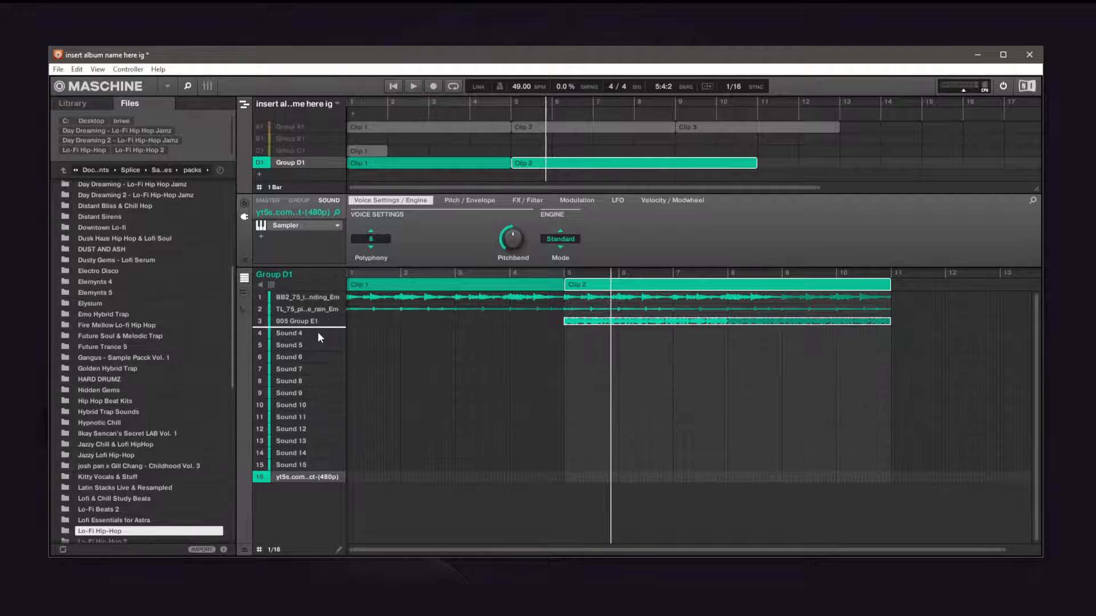
{"action": "left_click_drag", "start_coordinate": [318, 334], "coordinate": [318, 335]}
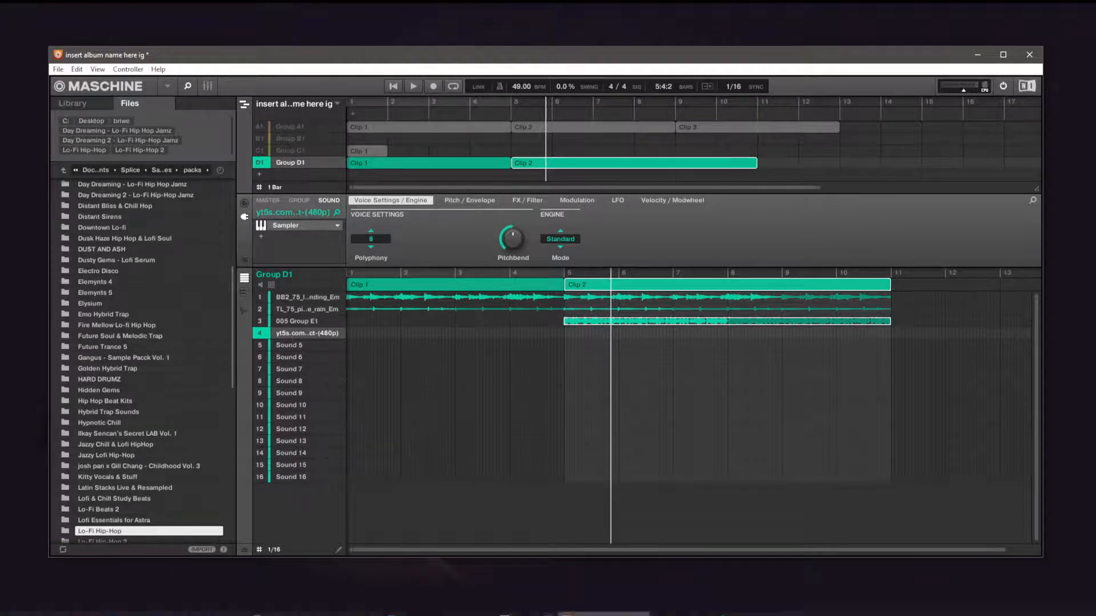
Open the name of the sound in slot 4 for editing and read through its full text.
{"action": "right_click", "coordinate": [300, 334]}
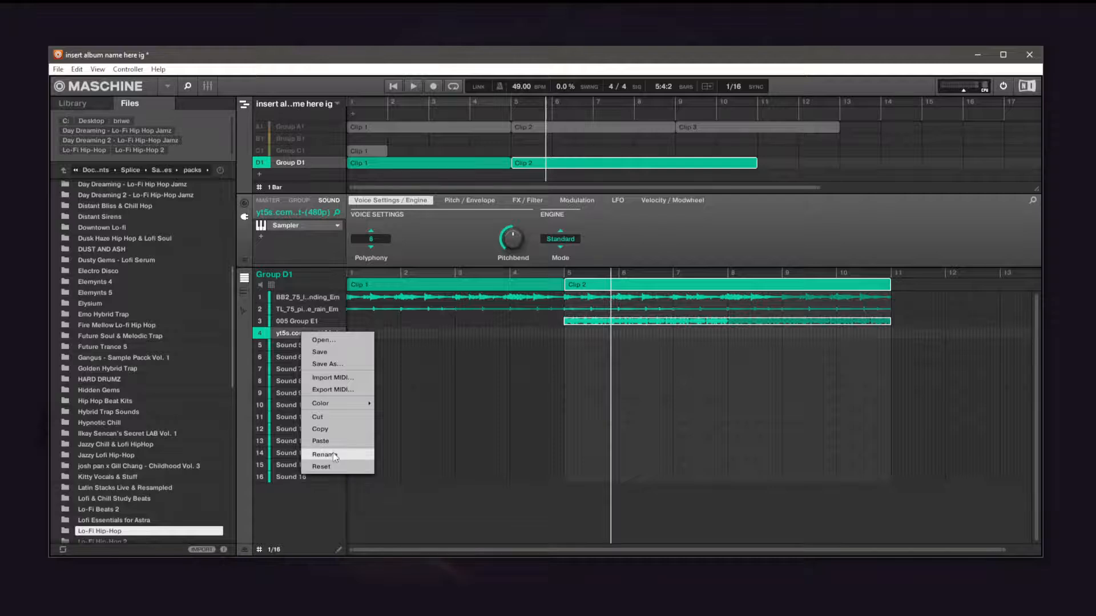
{"action": "left_click", "coordinate": [333, 454]}
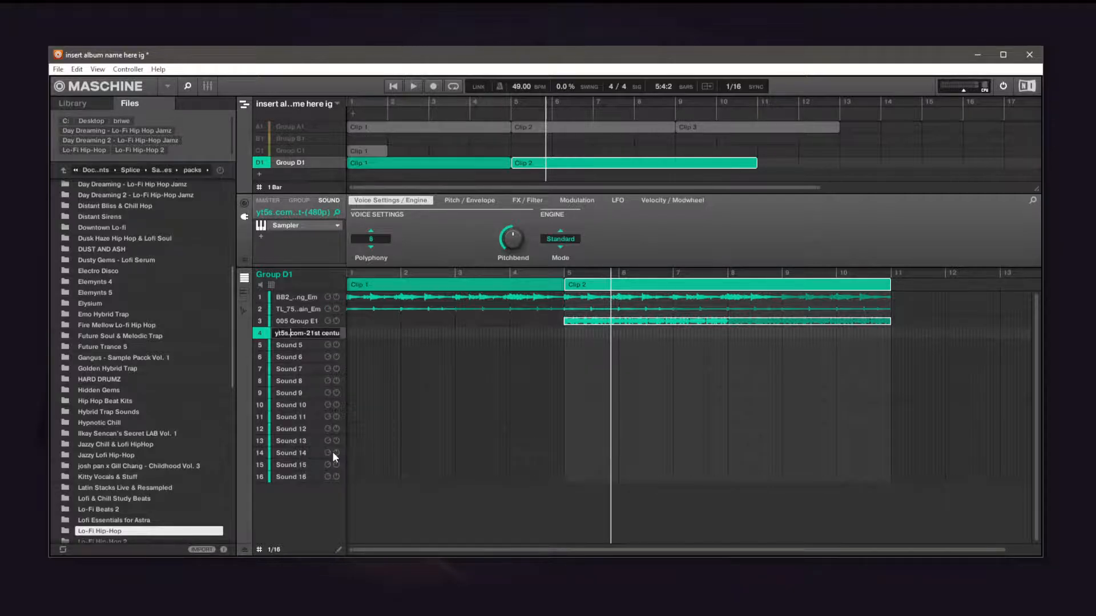
{"action": "key", "text": "Right"}
{"action": "key", "text": "Right"}
{"action": "key", "text": "Right"}
{"action": "key", "text": "Right"}
{"action": "key", "text": "Right"}
{"action": "key", "text": "Right"}
{"action": "key", "text": "Right"}
{"action": "key", "text": "Right"}
{"action": "key", "text": "Right"}
{"action": "key", "text": "Right"}
{"action": "key", "text": "Right"}
{"action": "key", "text": "Right"}
{"action": "key", "text": "Right"}
{"action": "key", "text": "Right"}
{"action": "key", "text": "Right"}
{"action": "key", "text": "Right"}
{"action": "key", "text": "Right"}
{"action": "key", "text": "Right"}
{"action": "key", "text": "Right"}
{"action": "key", "text": "Right"}
{"action": "key", "text": "Return"}
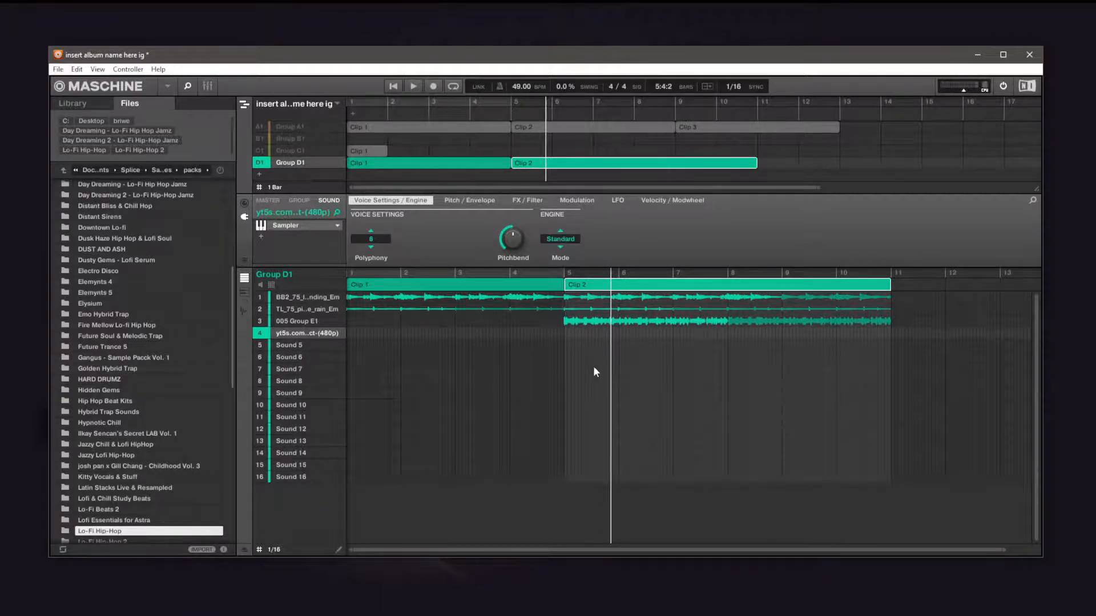
Place irregularly spaced notes for the slot 4 sound effect across Clip 2, from bar 5 to its end.
{"action": "left_click_drag", "start_coordinate": [620, 549], "coordinate": [618, 600]}
{"action": "left_click_drag", "start_coordinate": [562, 550], "coordinate": [563, 362]}
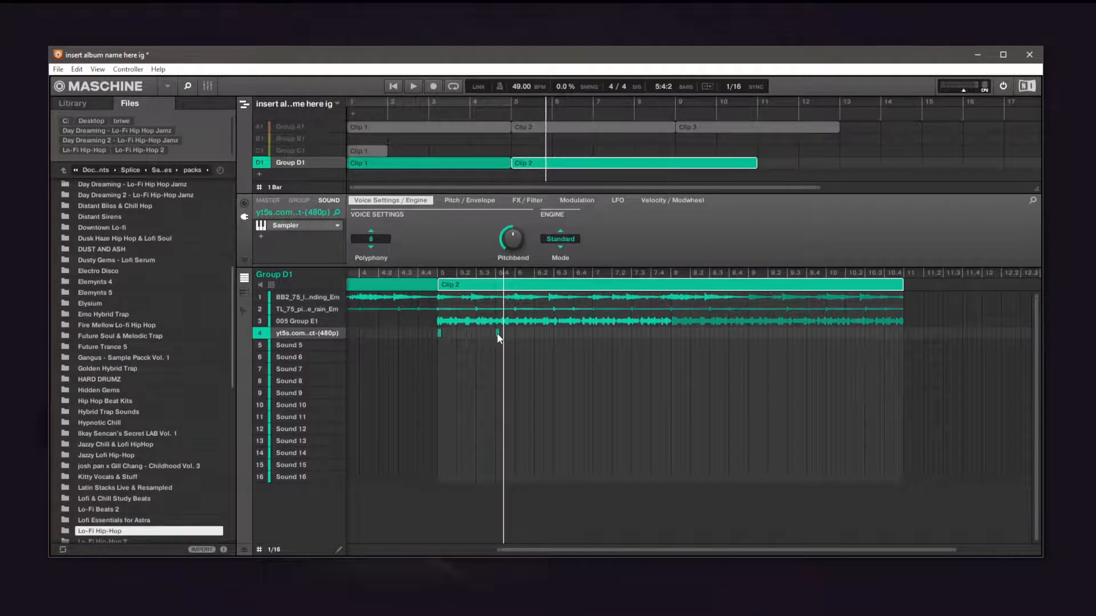
{"action": "left_click", "coordinate": [536, 334]}
{"action": "left_click", "coordinate": [574, 334]}
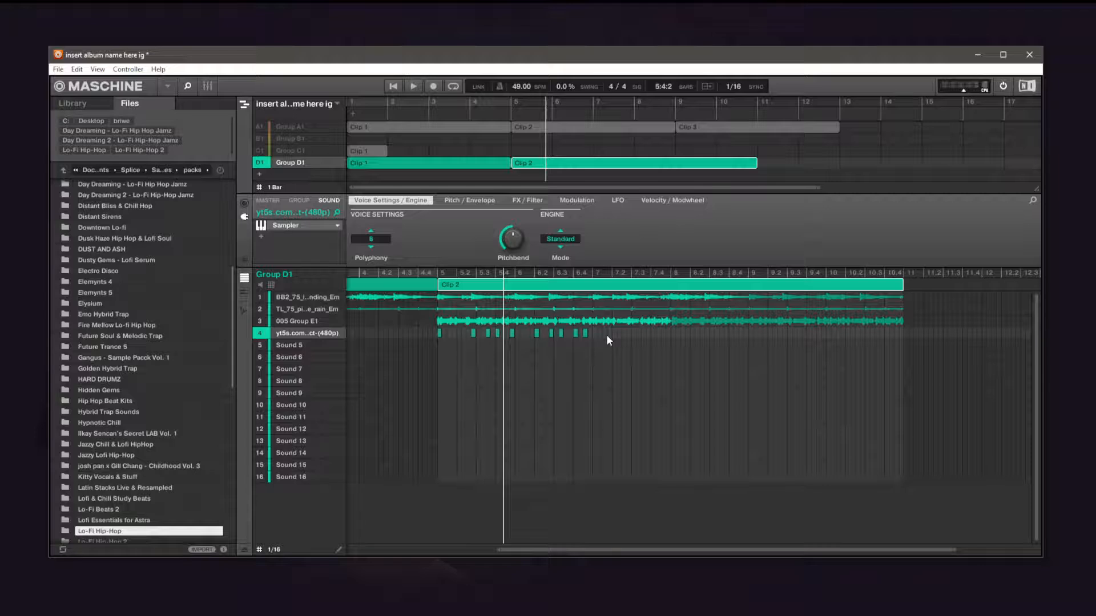
{"action": "left_click", "coordinate": [649, 333]}
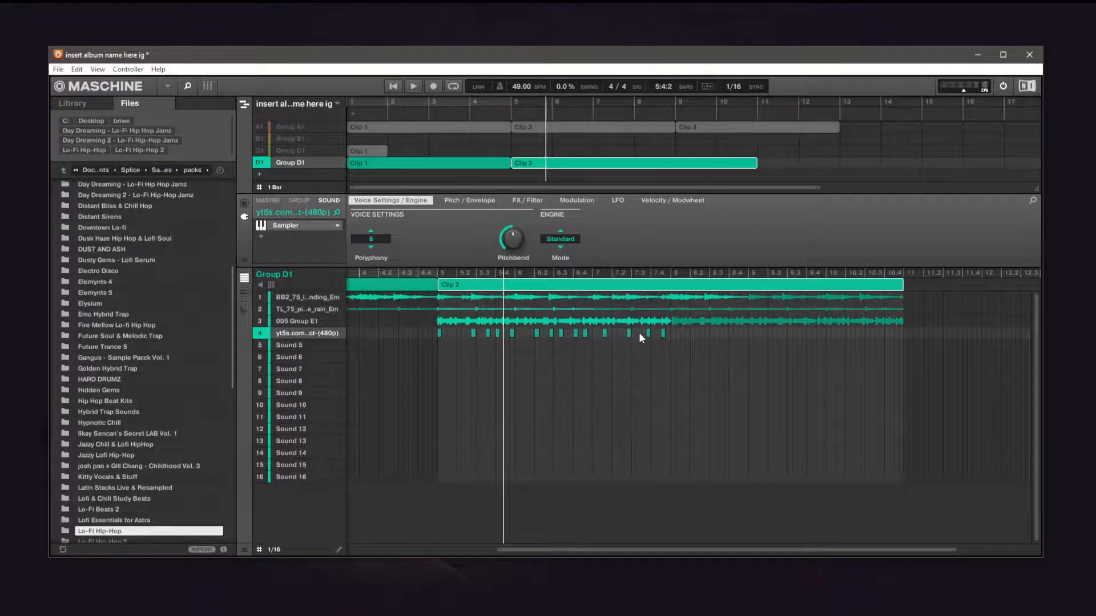
{"action": "left_click", "coordinate": [725, 333]}
{"action": "left_click", "coordinate": [810, 333]}
Play Clip 2 from bar 5 and add extra slot 4 notes close after its first hit.
{"action": "left_click", "coordinate": [436, 273]}
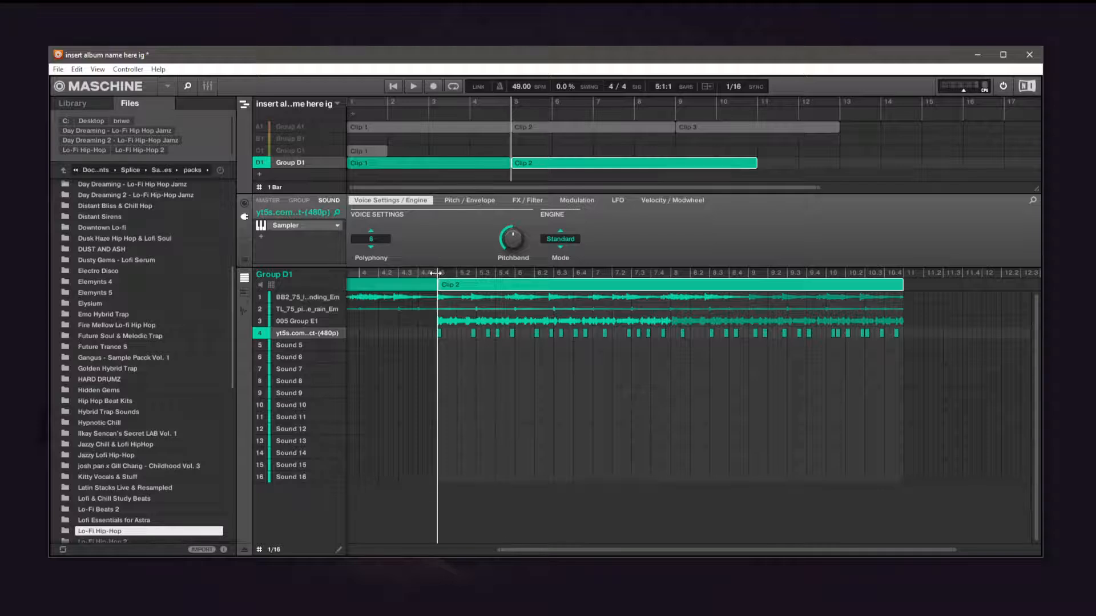
{"action": "key", "text": "space"}
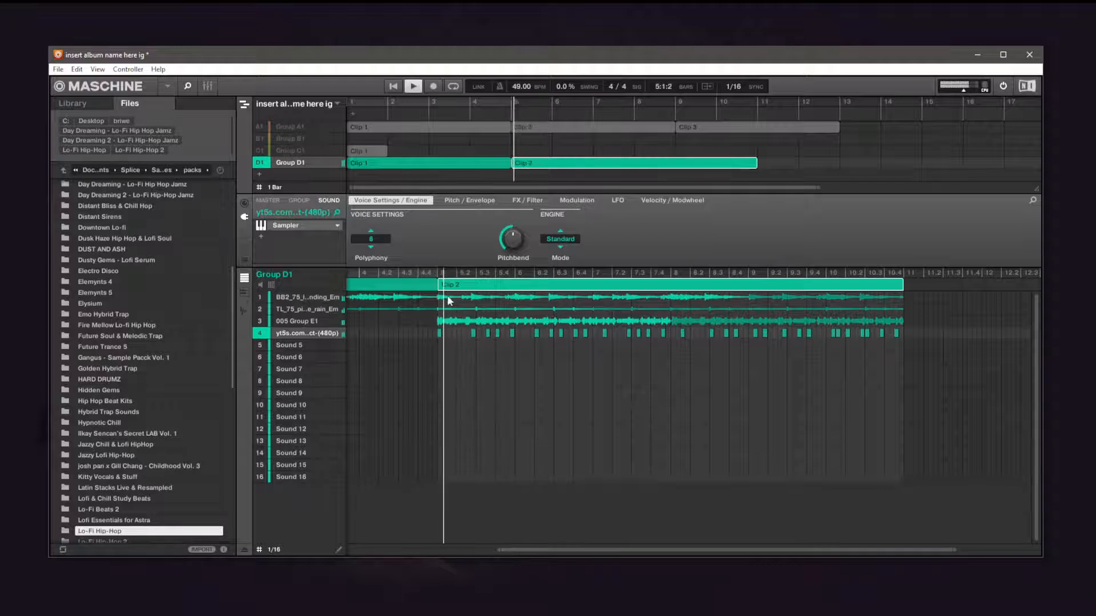
{"action": "key", "text": "space"}
{"action": "double_click", "coordinate": [448, 332]}
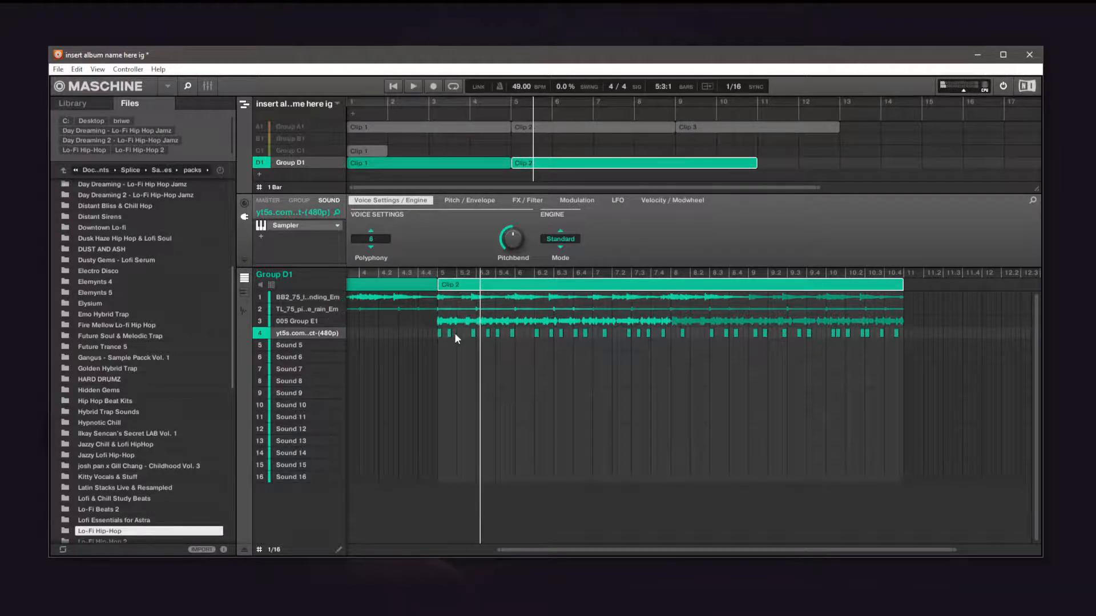
{"action": "double_click", "coordinate": [457, 334]}
Add a low-pass Filter after the Distortion on 005 Group E1, raise its Resonance and set the Cutoff to about 1.3 kHz during playback.
{"action": "left_click", "coordinate": [463, 321]}
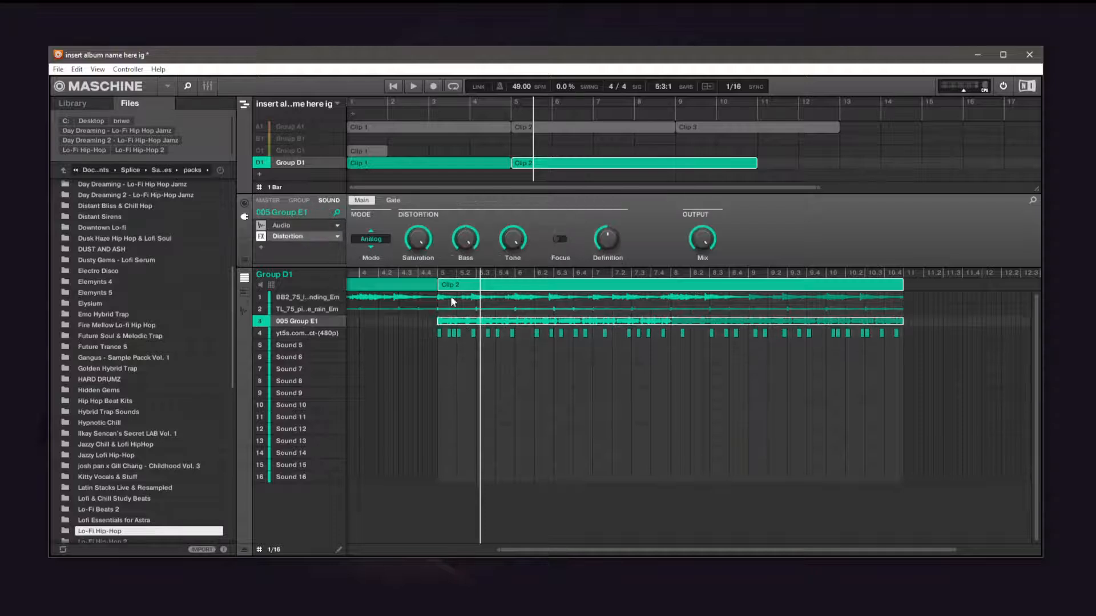
{"action": "left_click", "coordinate": [289, 227]}
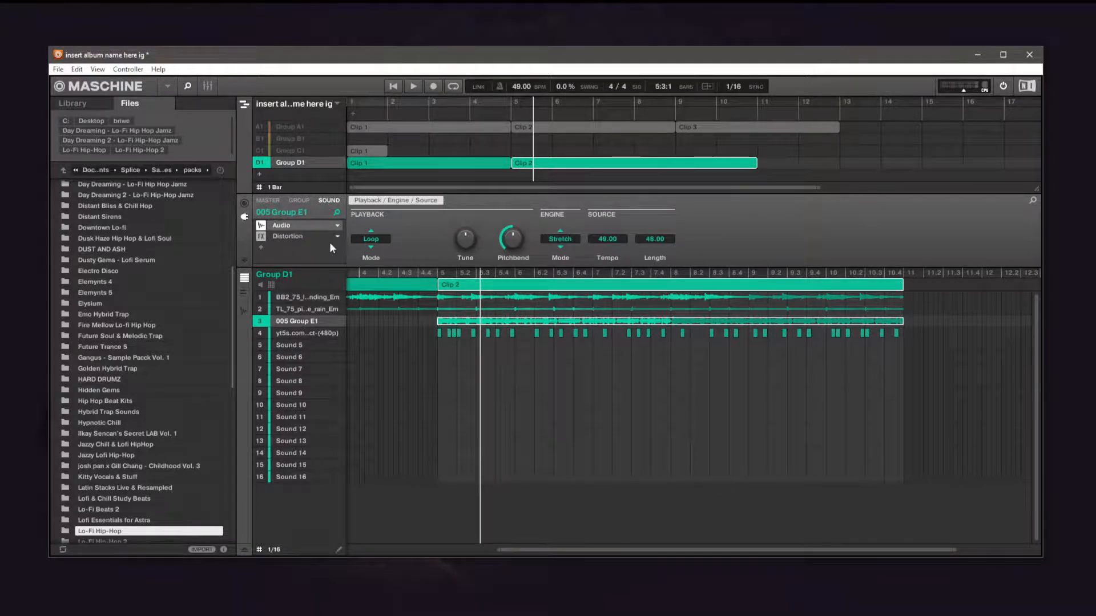
{"action": "left_click_drag", "start_coordinate": [463, 246], "coordinate": [428, 245]}
{"action": "left_click", "coordinate": [274, 236]}
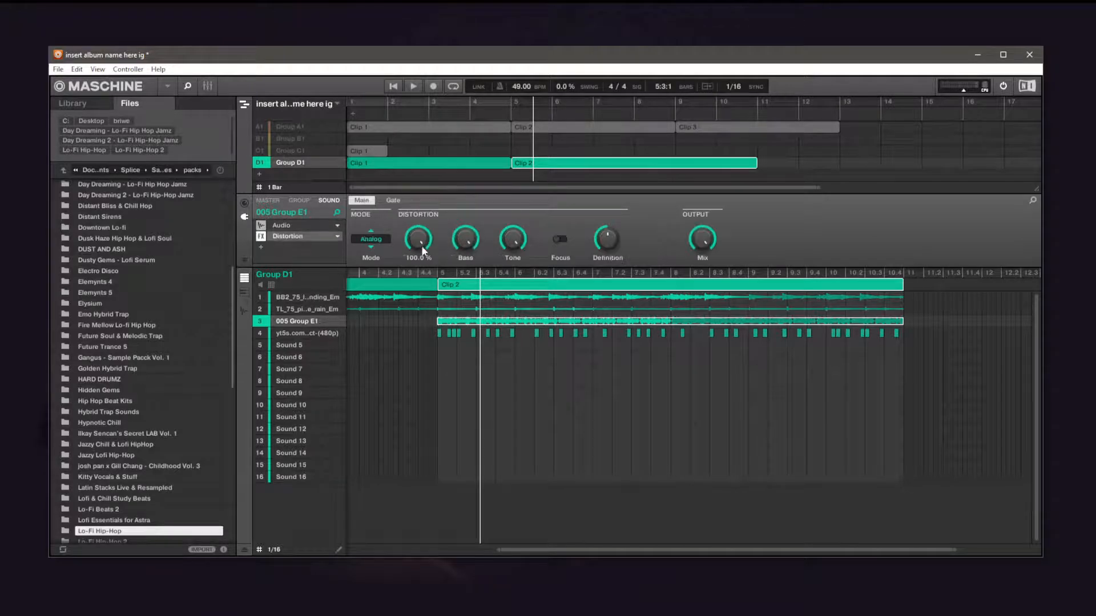
{"action": "right_click", "coordinate": [277, 239]}
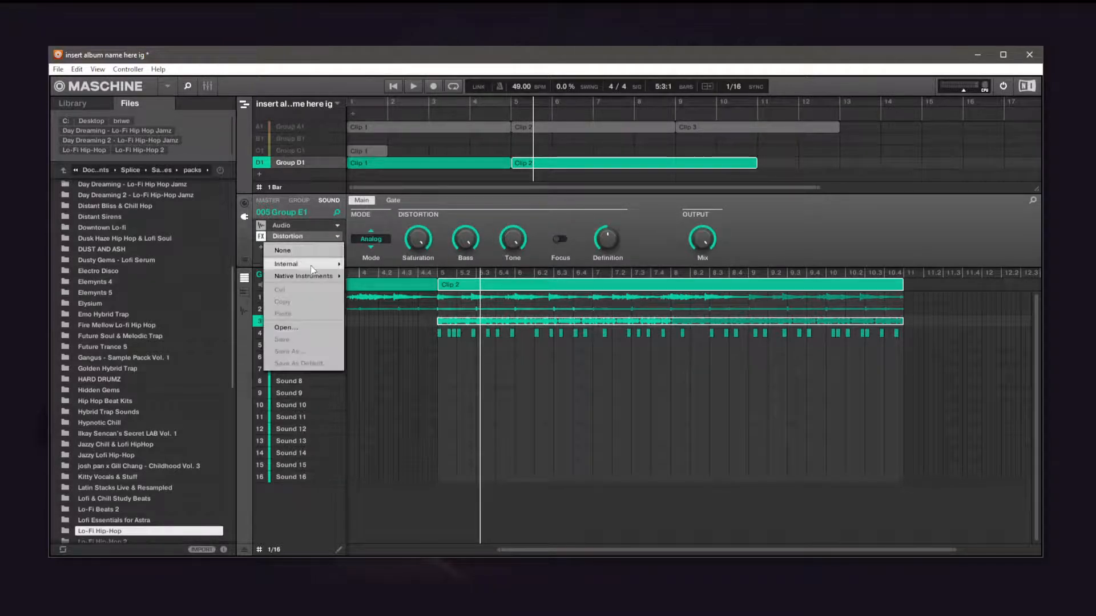
{"action": "mouse_move", "coordinate": [311, 266]}
{"action": "left_click", "coordinate": [386, 323]}
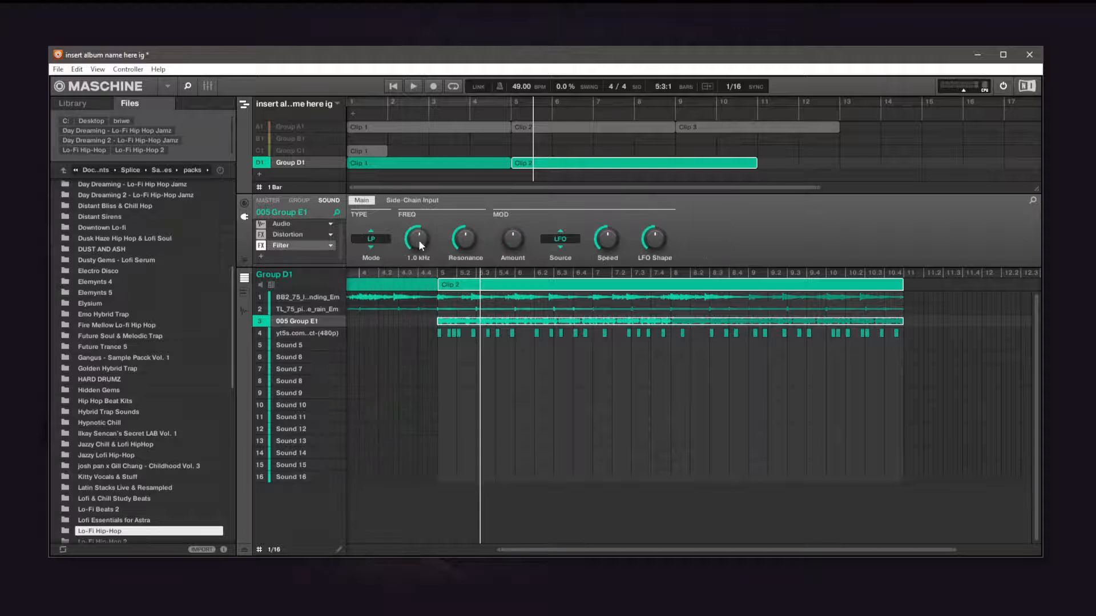
{"action": "left_click_drag", "start_coordinate": [465, 240], "coordinate": [465, 183]}
{"action": "key", "text": "space"}
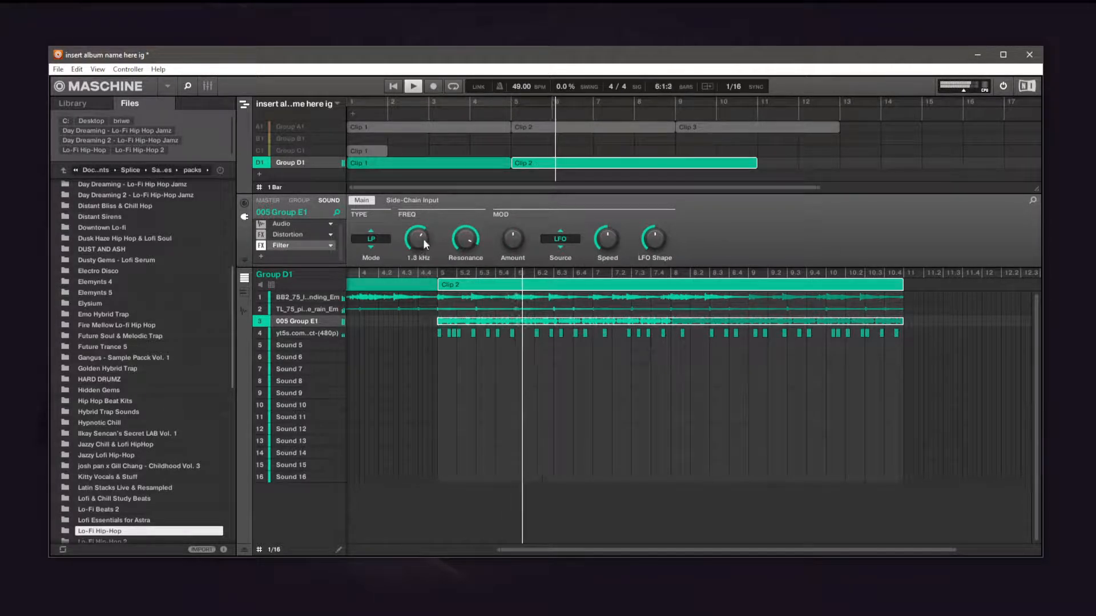
{"action": "key", "text": "space"}
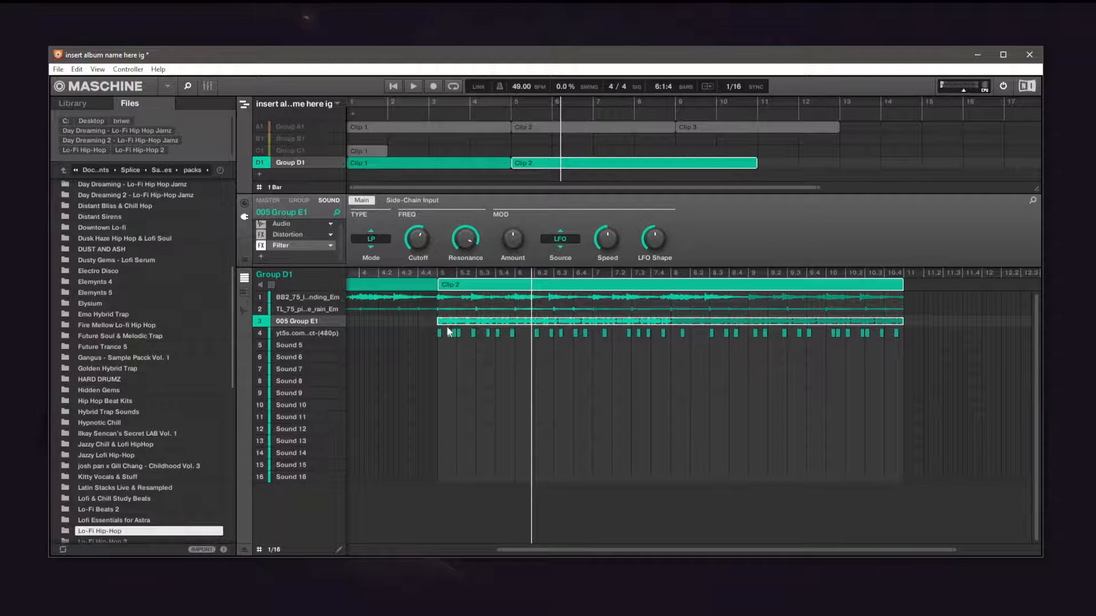
Add the Reverb (Legacy) effect in General mode to the slot 4 sound effect.
{"action": "left_click", "coordinate": [449, 333]}
{"action": "left_click", "coordinate": [262, 237]}
{"action": "mouse_move", "coordinate": [317, 256]}
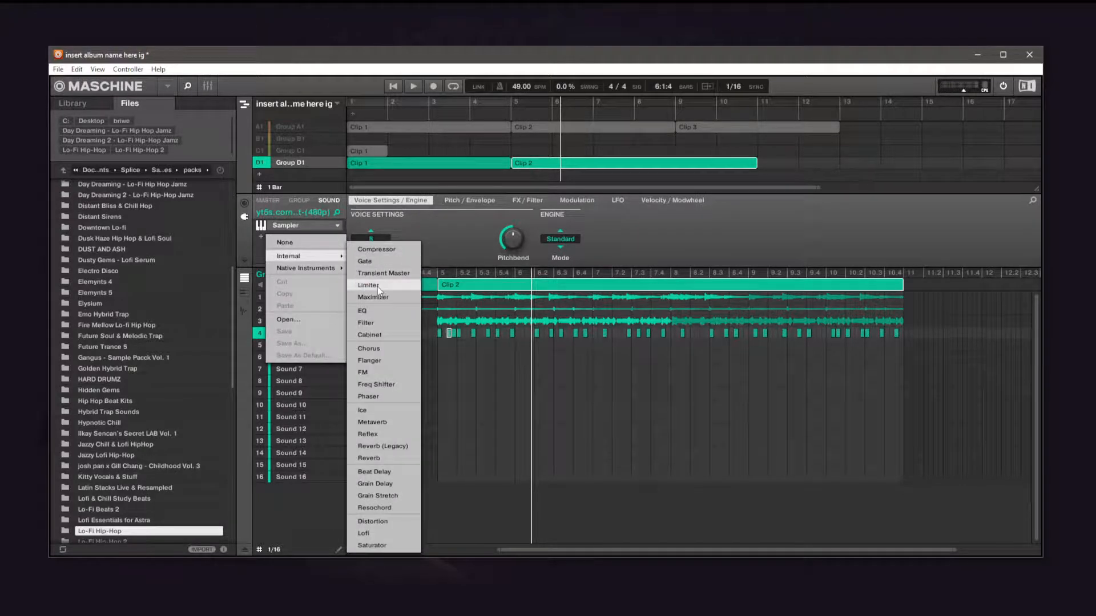
{"action": "left_click", "coordinate": [388, 447]}
{"action": "left_click", "coordinate": [371, 240]}
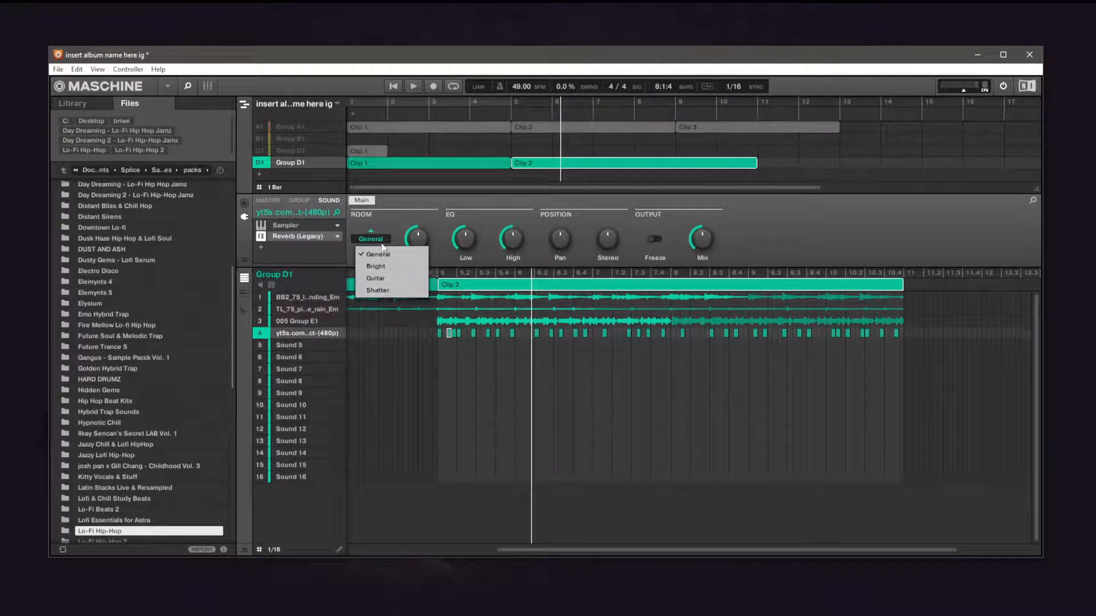
{"action": "left_click", "coordinate": [378, 254]}
Replace Reverb (Legacy) with Reverb in Hall mode, with Reverb Time and Room Size at maximum.
{"action": "left_click", "coordinate": [337, 237]}
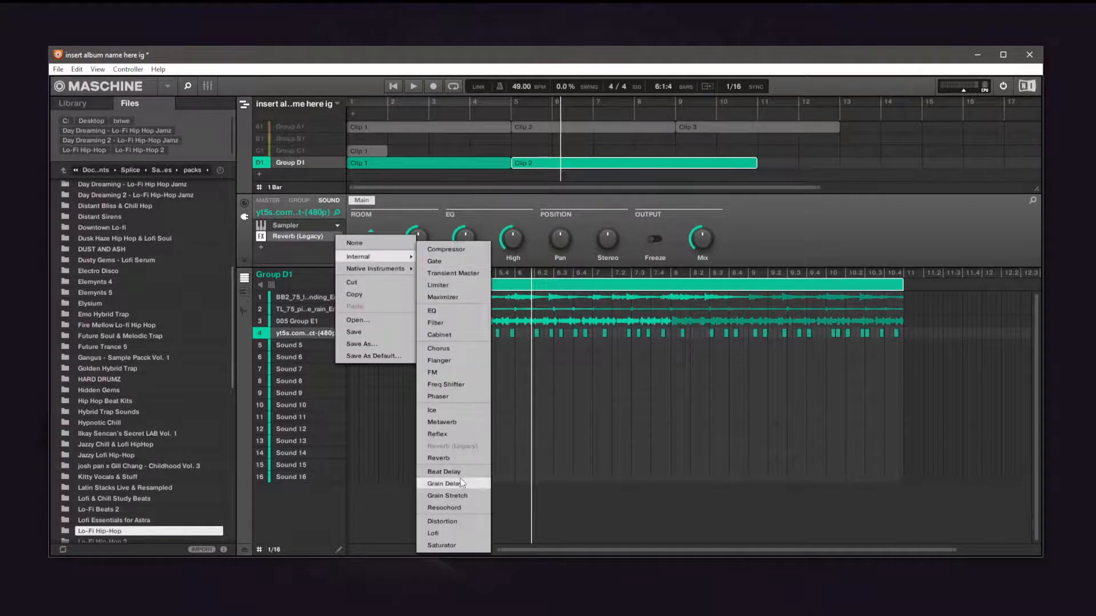
{"action": "left_click", "coordinate": [459, 457]}
{"action": "left_click", "coordinate": [371, 239]}
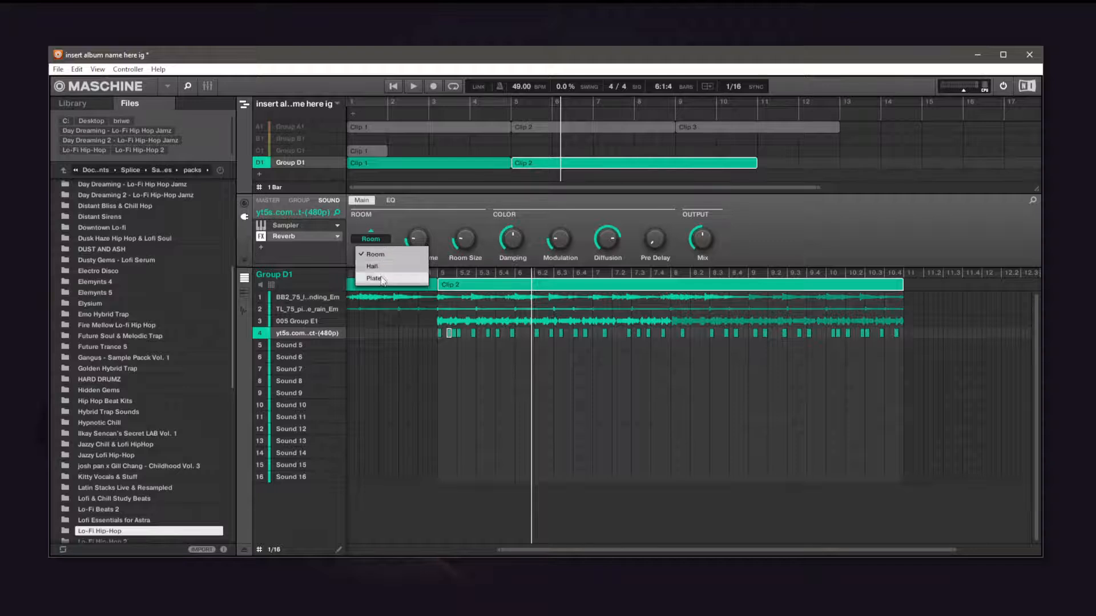
{"action": "left_click", "coordinate": [377, 261]}
{"action": "left_click_drag", "start_coordinate": [419, 239], "coordinate": [419, 206]}
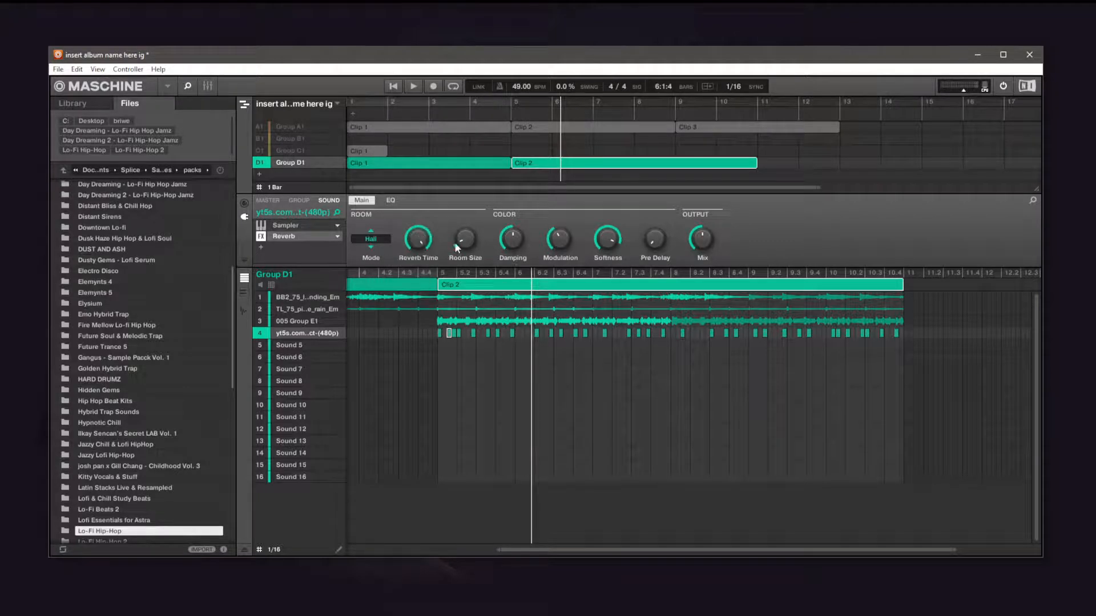
Audition the reverb on the slot 4 sound within bar 5 and again from the start of Clip 2.
{"action": "left_click", "coordinate": [497, 275]}
{"action": "key", "text": "space"}
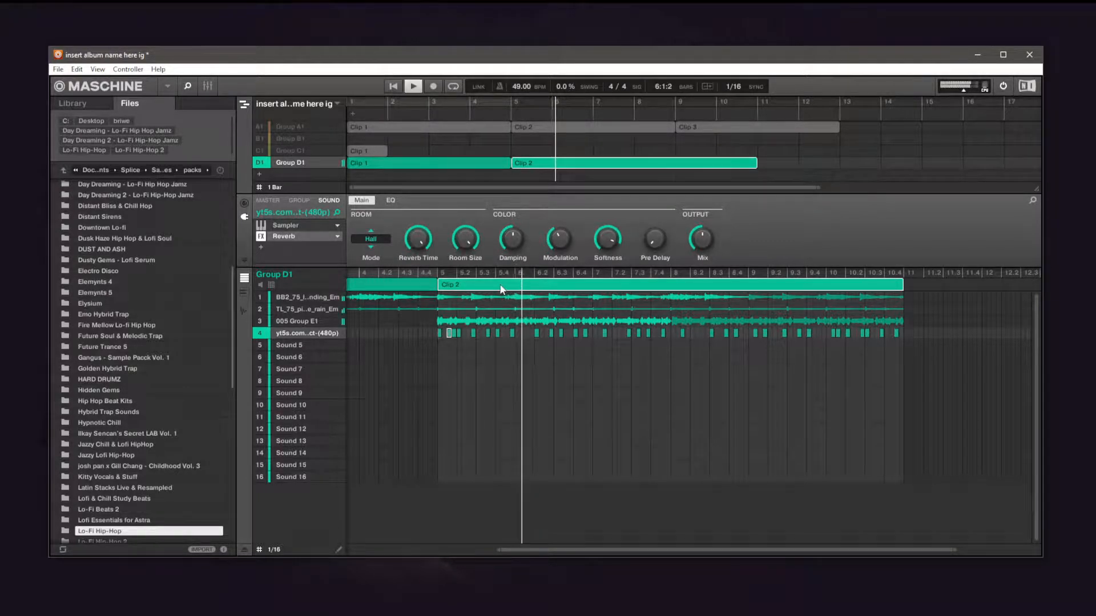
{"action": "key", "text": "space"}
{"action": "left_click", "coordinate": [436, 275]}
{"action": "key", "text": "space"}
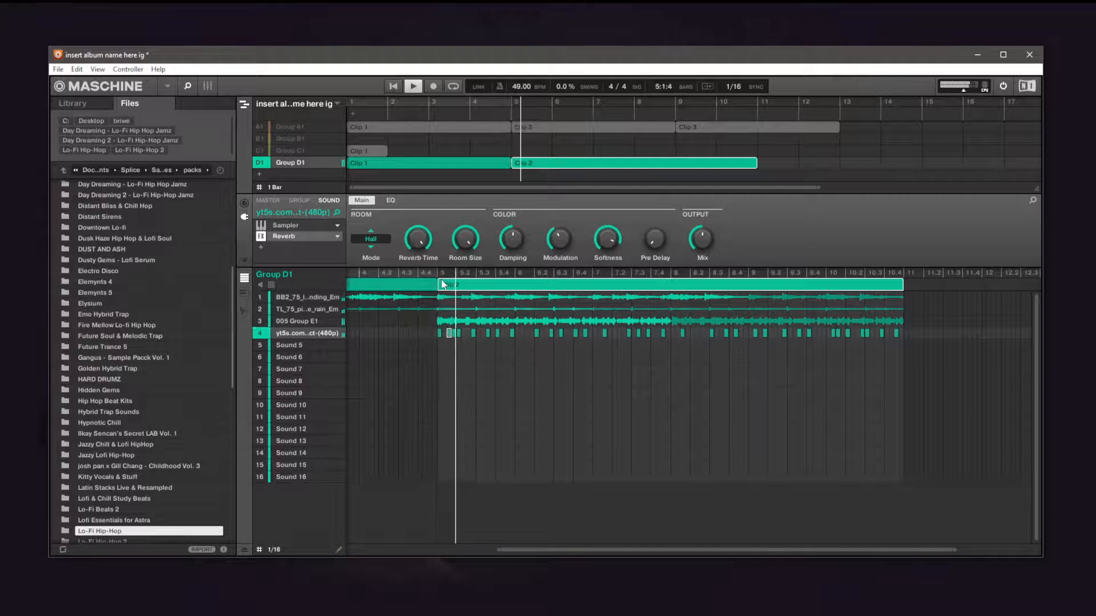
{"action": "key", "text": "space"}
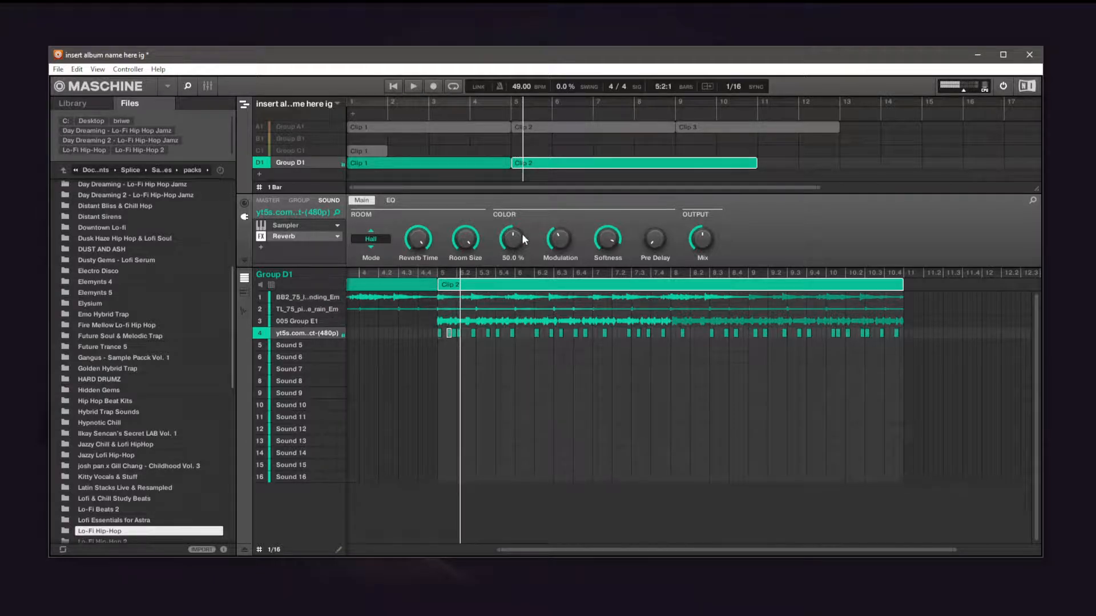
Add three Maximizer effects in series after the Reverb on the slot 4 sound and start playback.
{"action": "right_click", "coordinate": [259, 242]}
{"action": "mouse_move", "coordinate": [297, 265]}
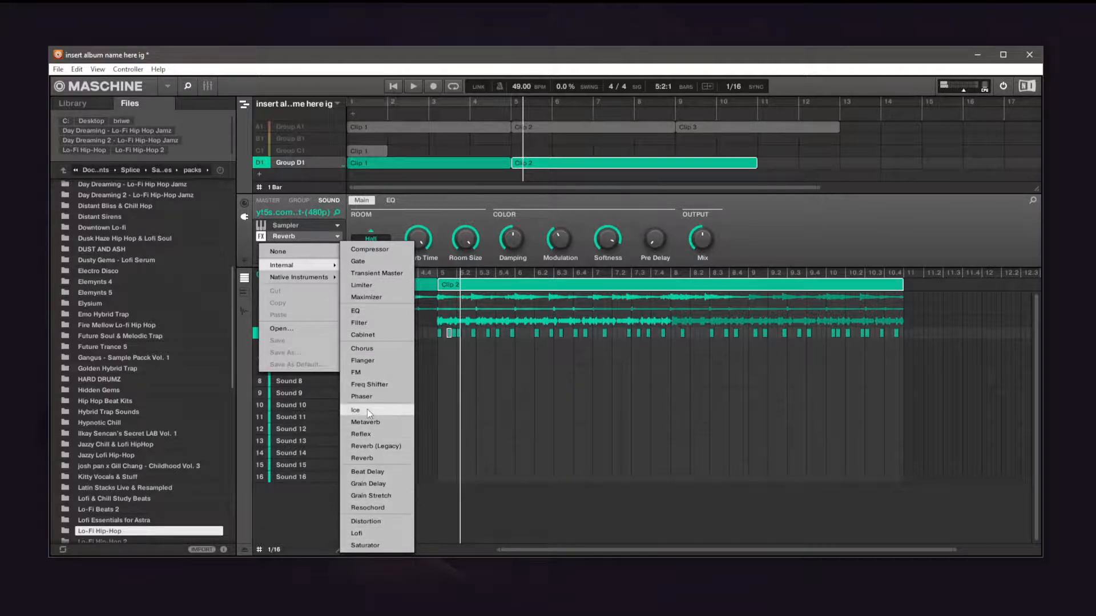
{"action": "left_click", "coordinate": [370, 296]}
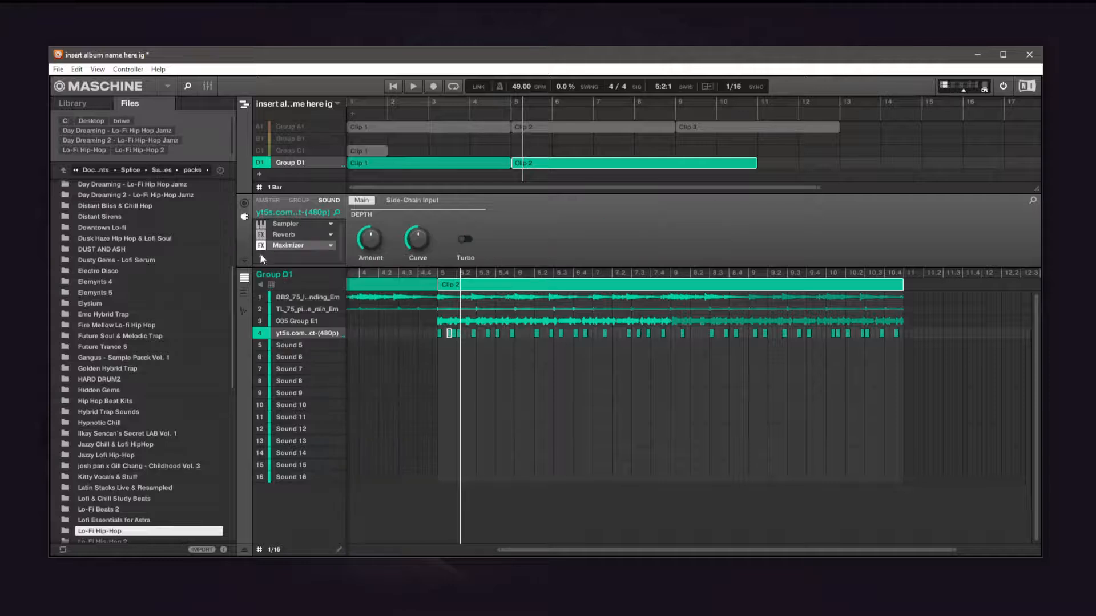
{"action": "left_click", "coordinate": [260, 255]}
{"action": "left_click", "coordinate": [367, 279]}
{"action": "left_click", "coordinate": [259, 257]}
{"action": "left_click", "coordinate": [370, 279]}
{"action": "key", "text": "space"}
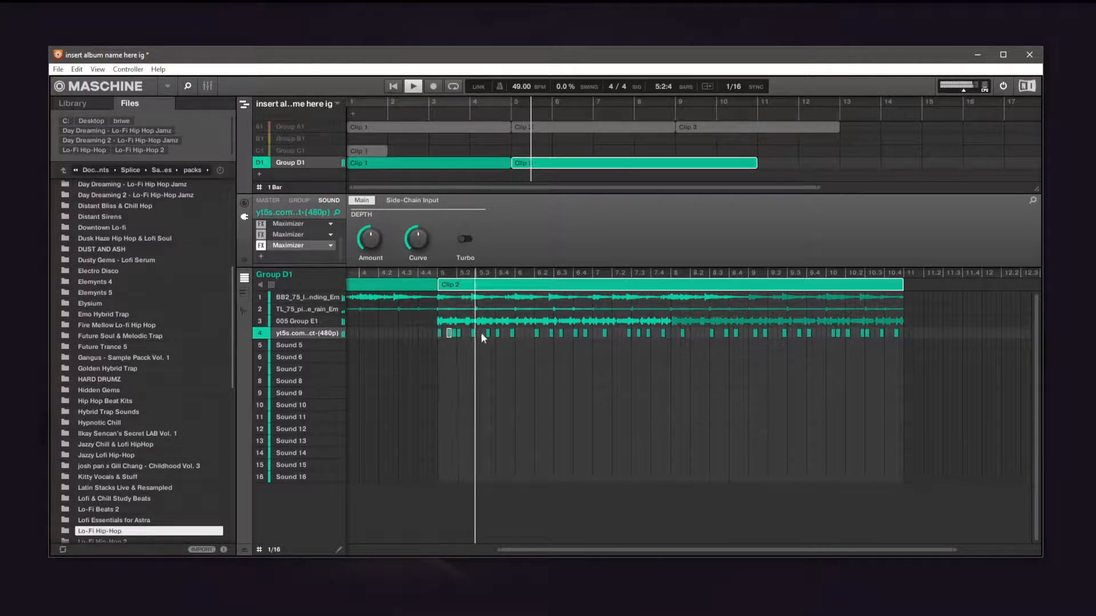
Add another Maximizer to the slot 4 sound and raise its Amount to maximum during playback.
{"action": "left_click", "coordinate": [262, 258]}
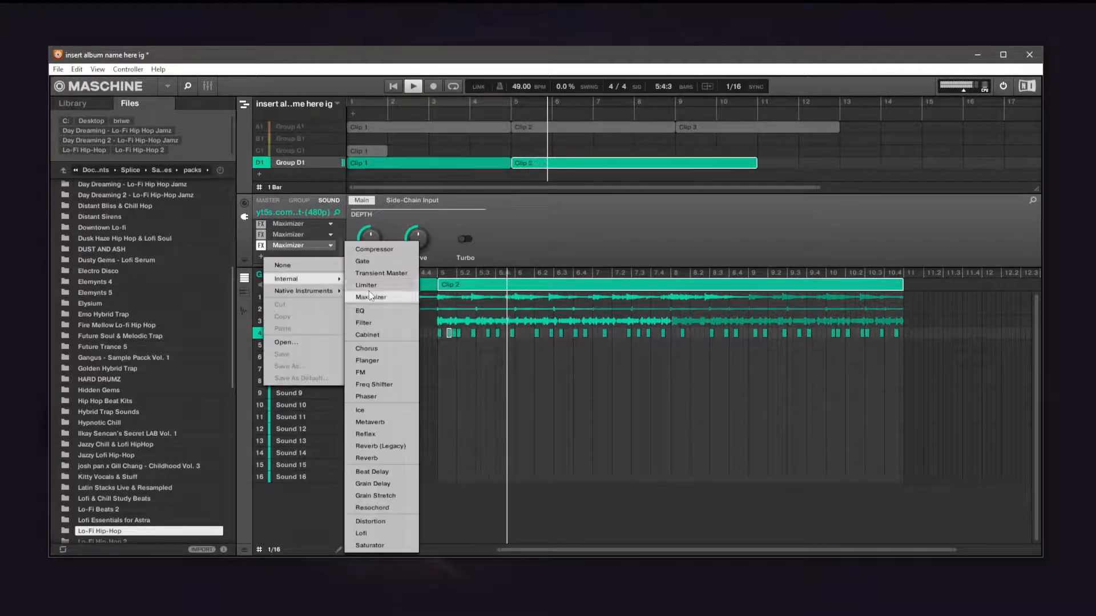
{"action": "left_click", "coordinate": [262, 258]}
{"action": "left_click", "coordinate": [262, 258]}
{"action": "left_click", "coordinate": [367, 228]}
{"action": "left_click_drag", "start_coordinate": [368, 229], "coordinate": [367, 171]}
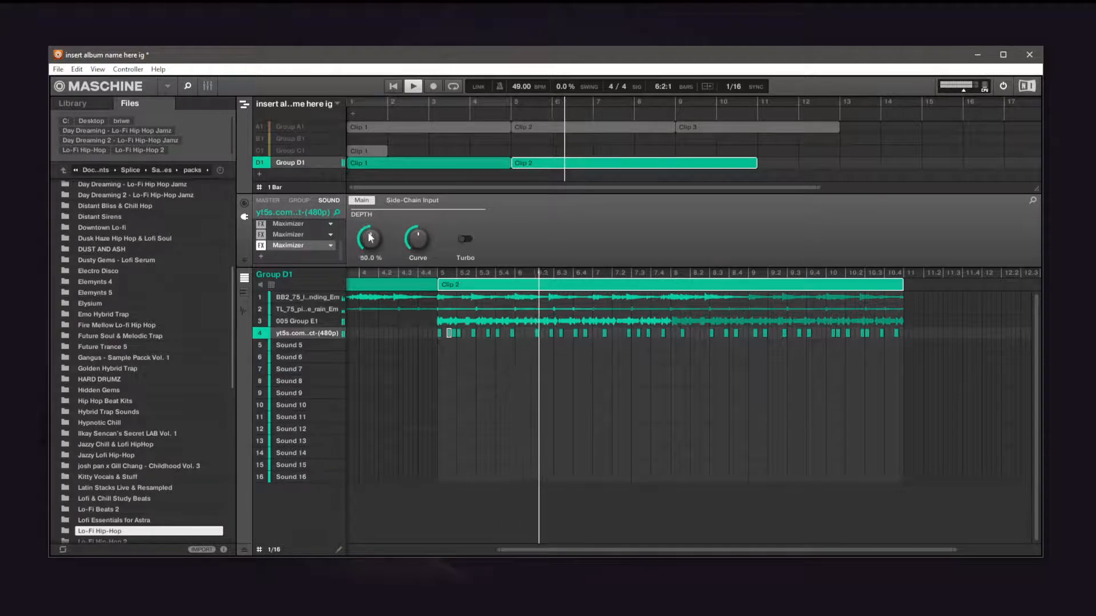
Try a Distortion effect in Analog mode after the Maximizers on the slot 4 sound, and remove it.
{"action": "left_click", "coordinate": [262, 257]}
{"action": "mouse_move", "coordinate": [296, 276]}
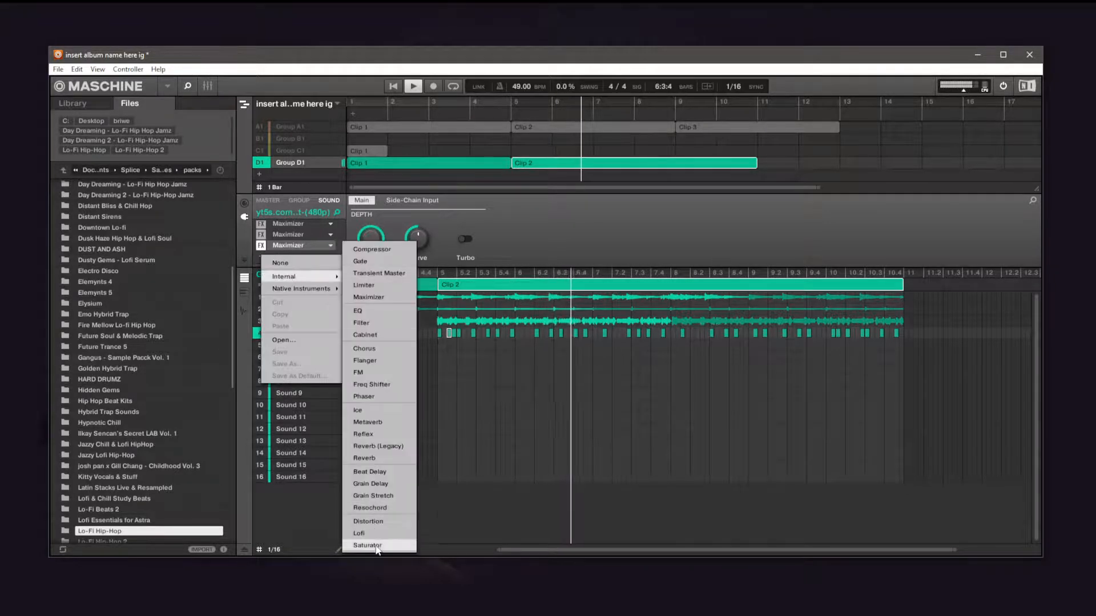
{"action": "left_click", "coordinate": [370, 524]}
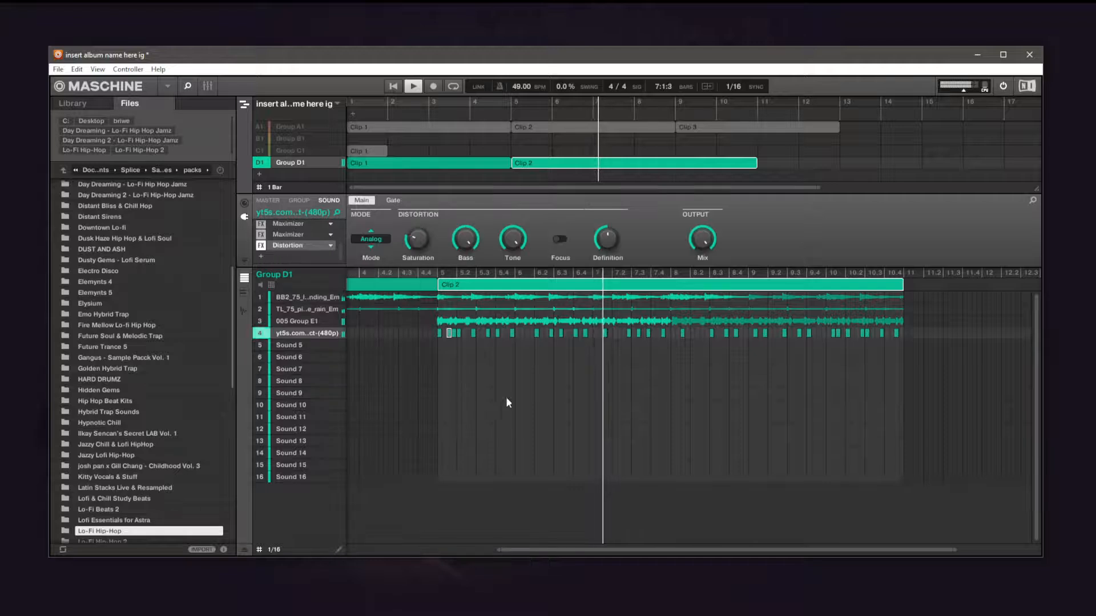
{"action": "right_click", "coordinate": [301, 246]}
{"action": "left_click", "coordinate": [339, 255]}
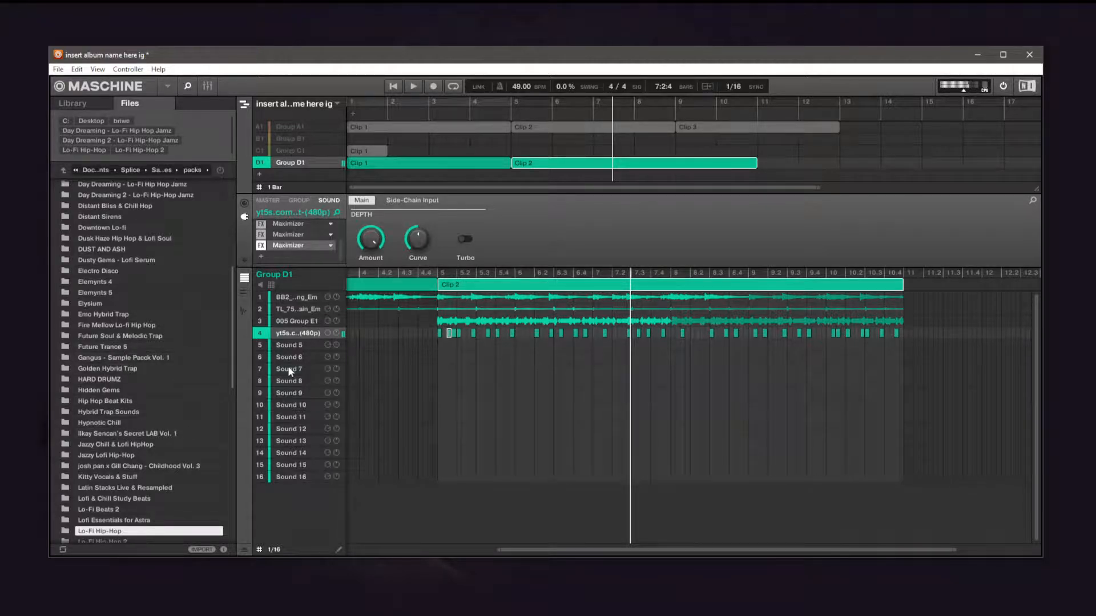
Browse the Day Dreaming 2 - Lo-Fi Hip-Hop Jamz pack's drum hits and music loops and open its Melodics folder.
{"action": "left_click_drag", "start_coordinate": [513, 549], "coordinate": [356, 549]}
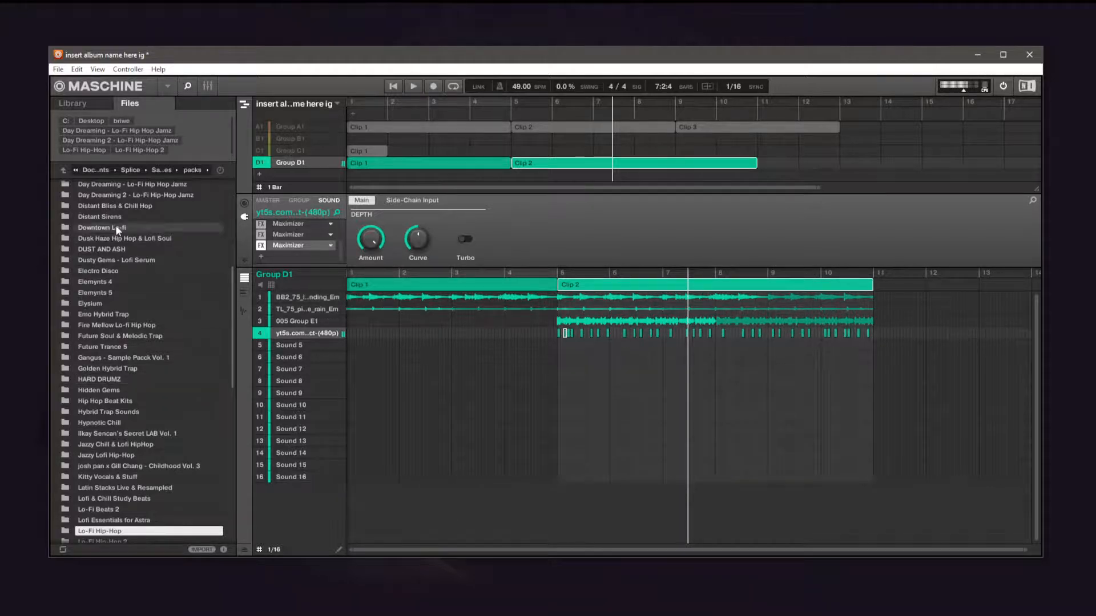
{"action": "double_click", "coordinate": [118, 195]}
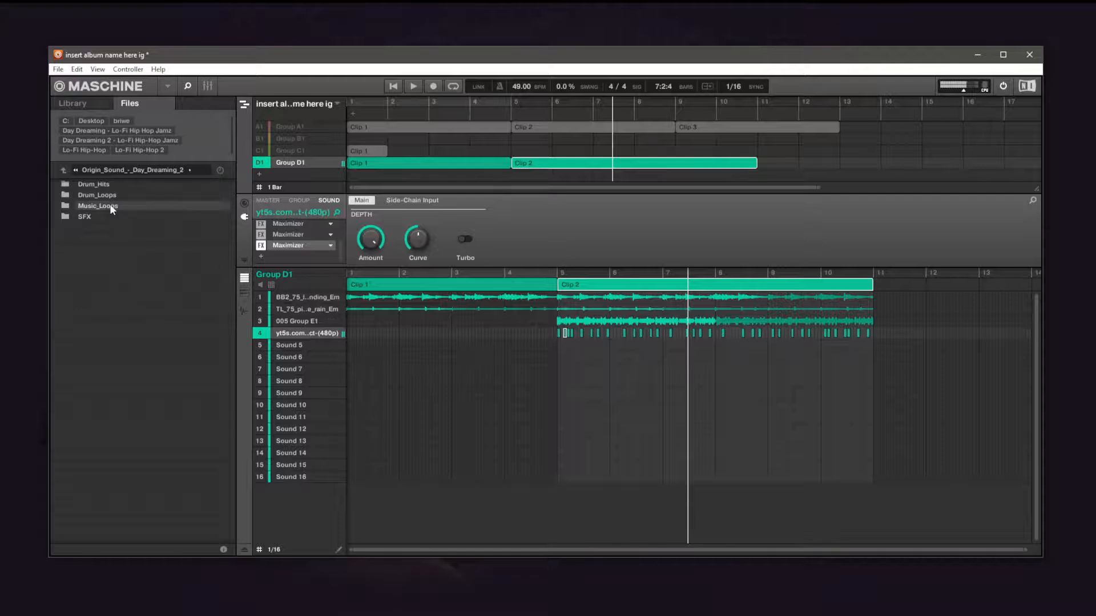
{"action": "double_click", "coordinate": [100, 183]}
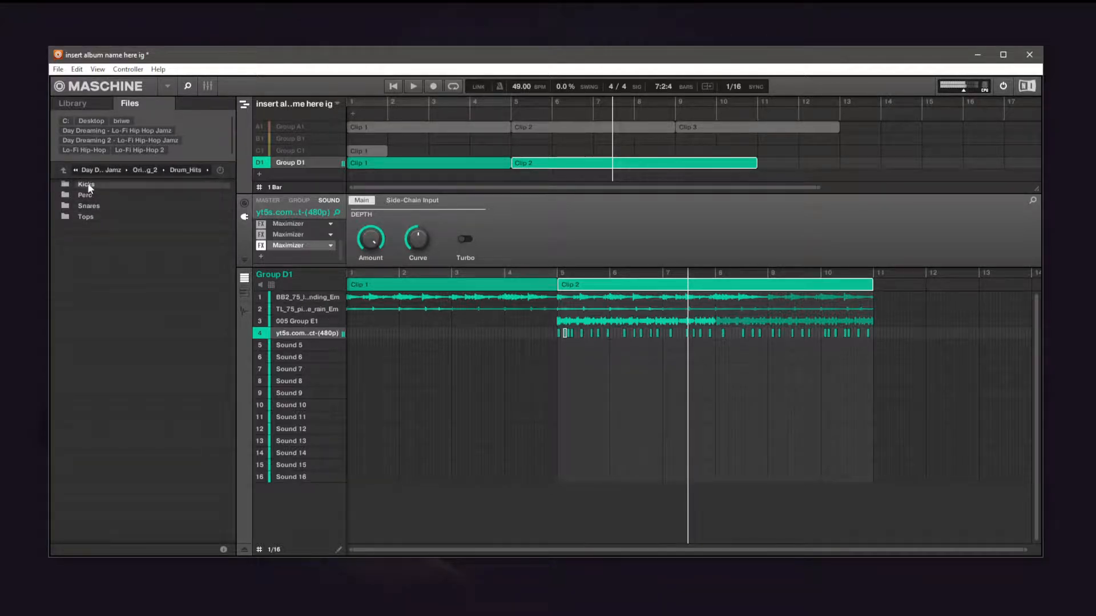
{"action": "left_click", "coordinate": [144, 170]}
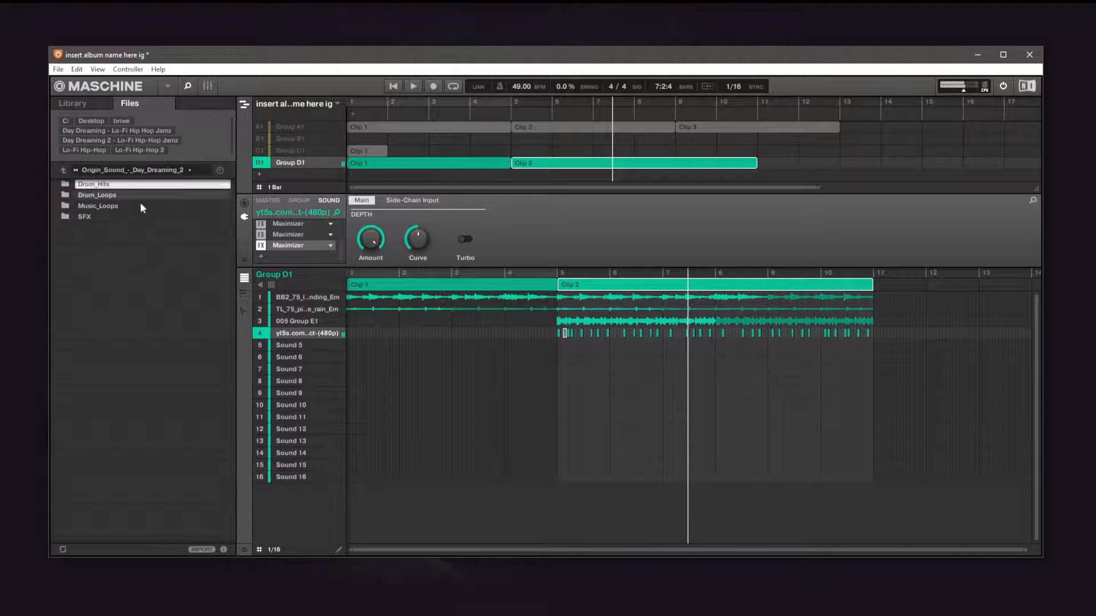
{"action": "double_click", "coordinate": [105, 205]}
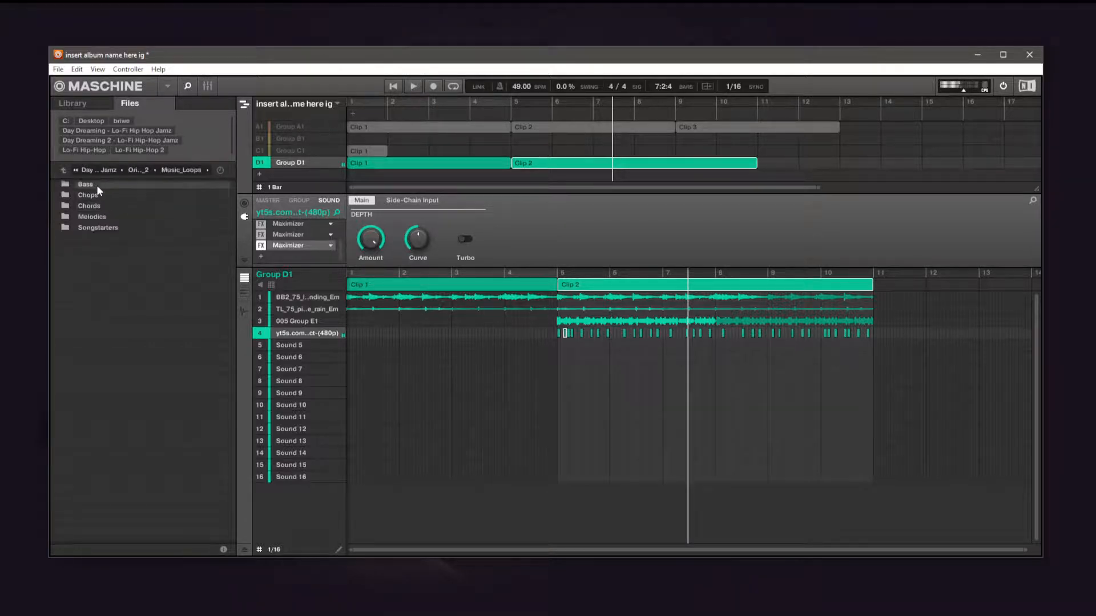
{"action": "double_click", "coordinate": [95, 196]}
{"action": "left_click", "coordinate": [64, 171]}
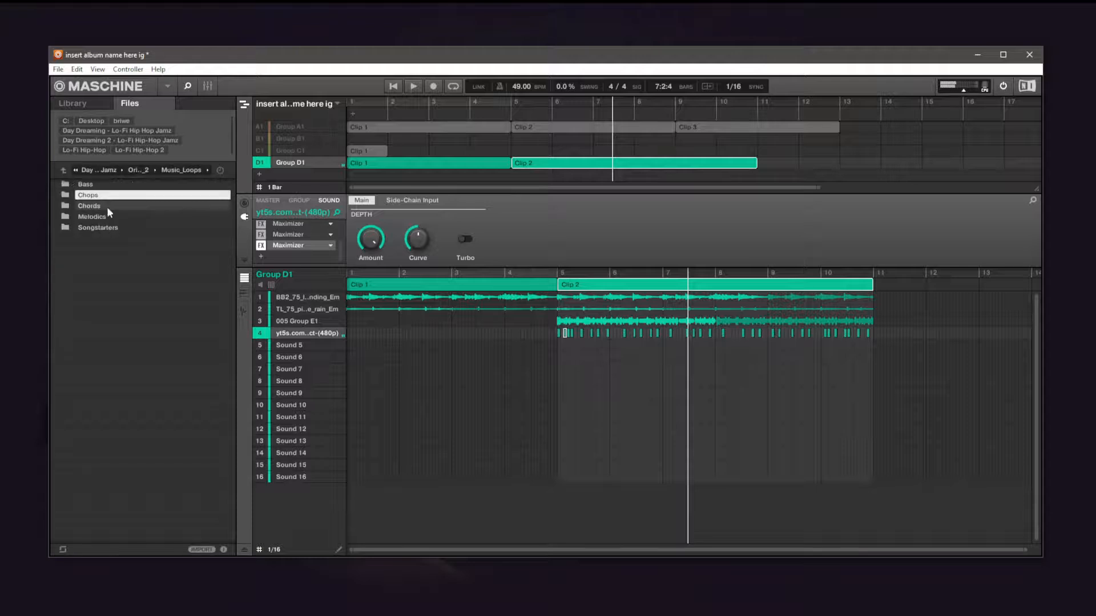
{"action": "left_click", "coordinate": [94, 216]}
{"action": "double_click", "coordinate": [94, 216]}
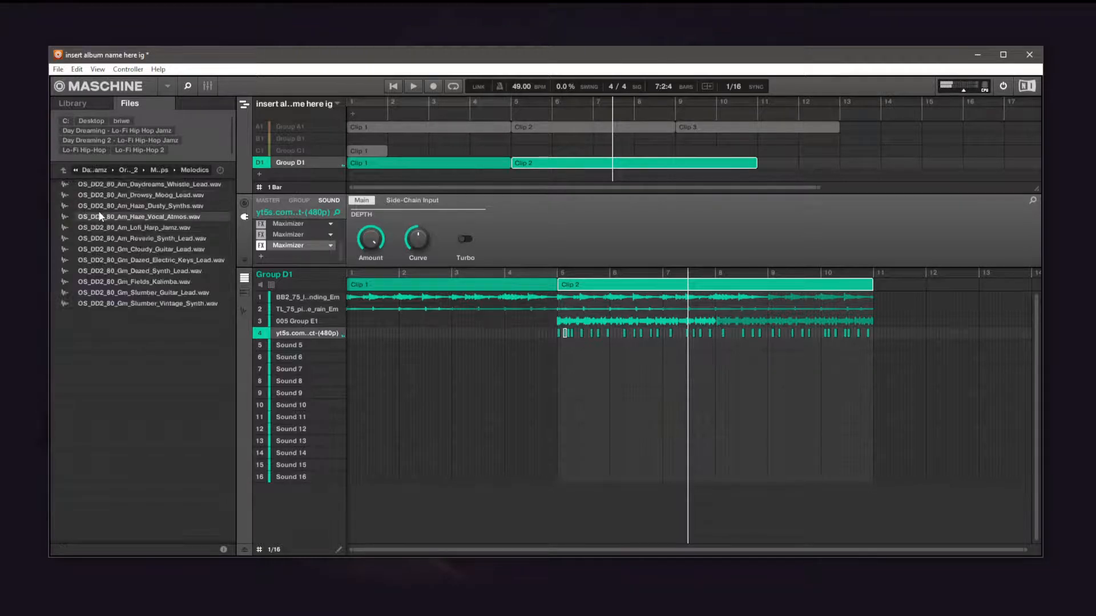
Audition the melodic loops, including Lofi_Harp_Jamz, Reverie_Synth_Lead, Haze_Vocal_Atmos, Haze_Dusty_Synths, Drowsy_Moog_Lead and Daydreams_Whistle_Lead.
{"action": "left_click", "coordinate": [128, 227]}
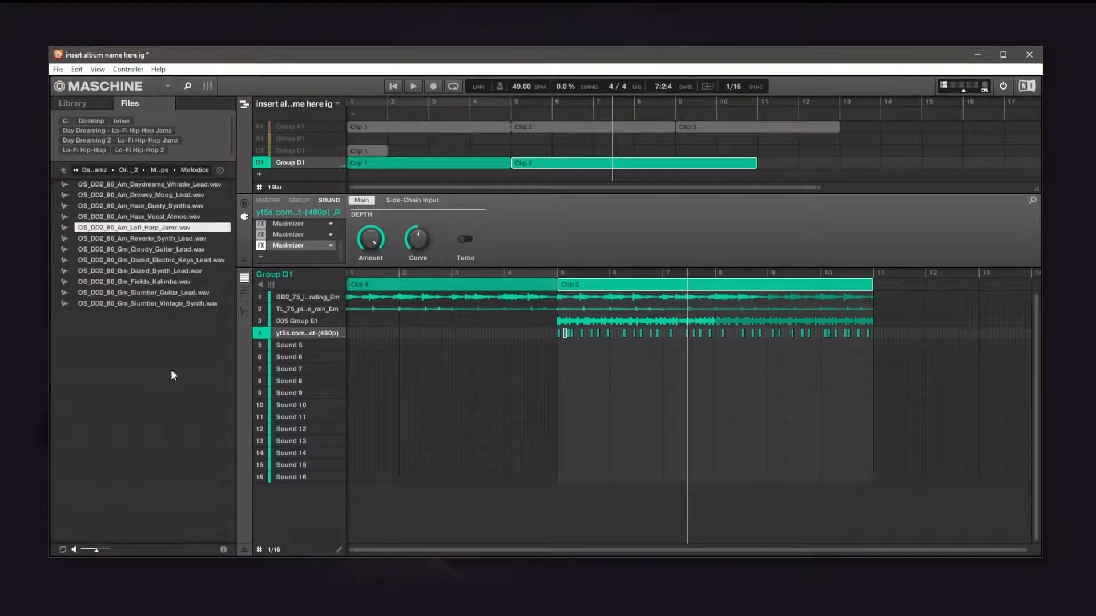
{"action": "left_click", "coordinate": [155, 239]}
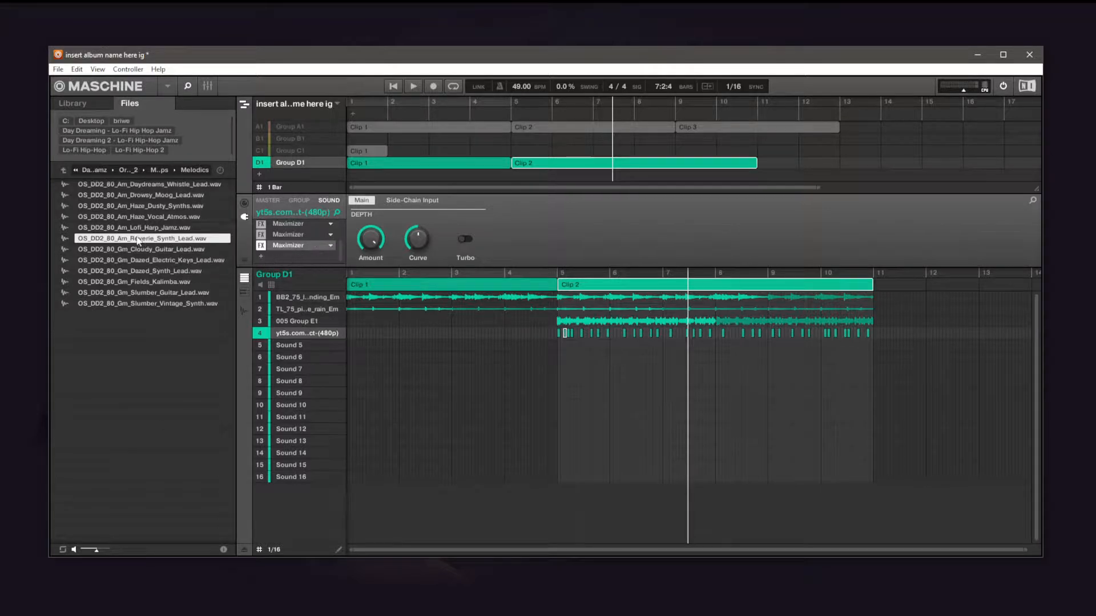
{"action": "left_click", "coordinate": [123, 218]}
{"action": "left_click", "coordinate": [126, 206]}
{"action": "left_click", "coordinate": [128, 195]}
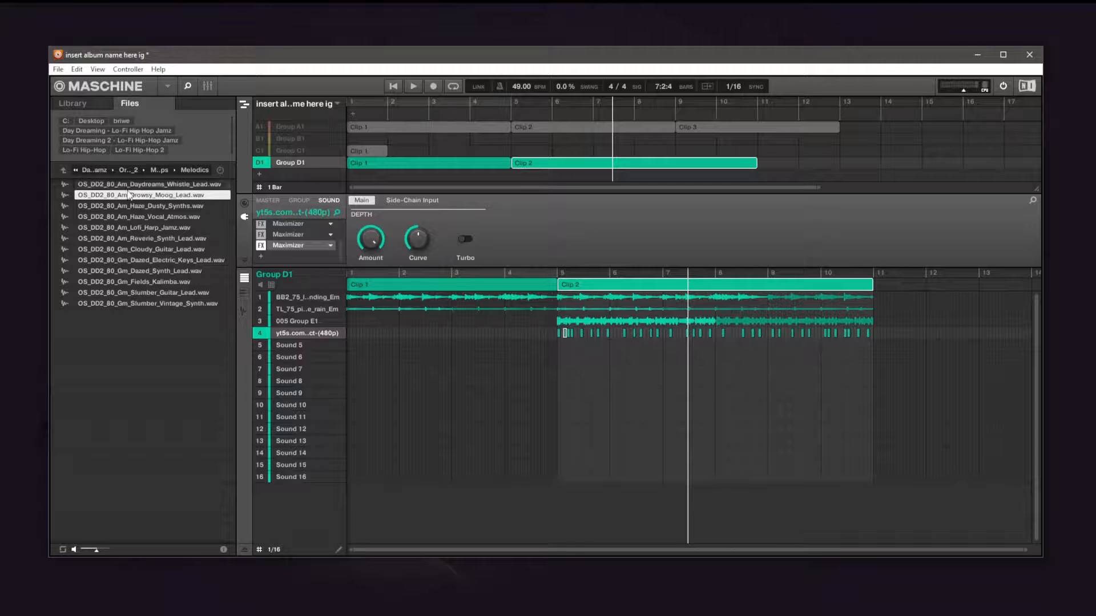
{"action": "left_click", "coordinate": [128, 185]}
Load OS_DD2_80_Am_Drowsy_Moog_Lead.wav into Sound 5 and replace its Sampler with the Audio plug-in.
{"action": "left_click", "coordinate": [117, 194]}
{"action": "left_click_drag", "start_coordinate": [118, 197], "coordinate": [315, 345]}
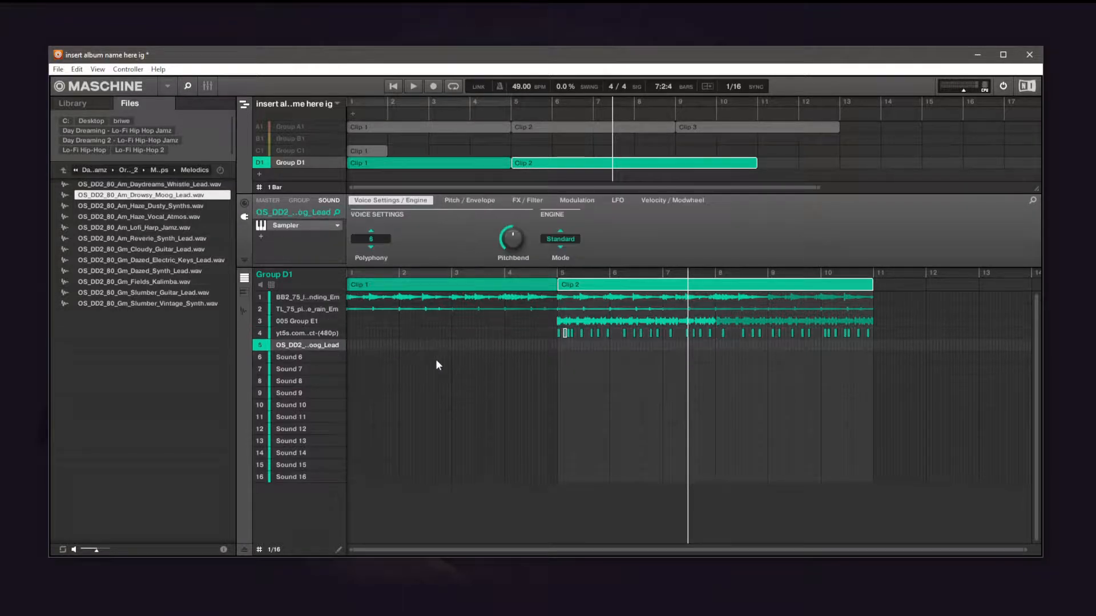
{"action": "left_click", "coordinate": [338, 225]}
{"action": "left_click", "coordinate": [440, 188]}
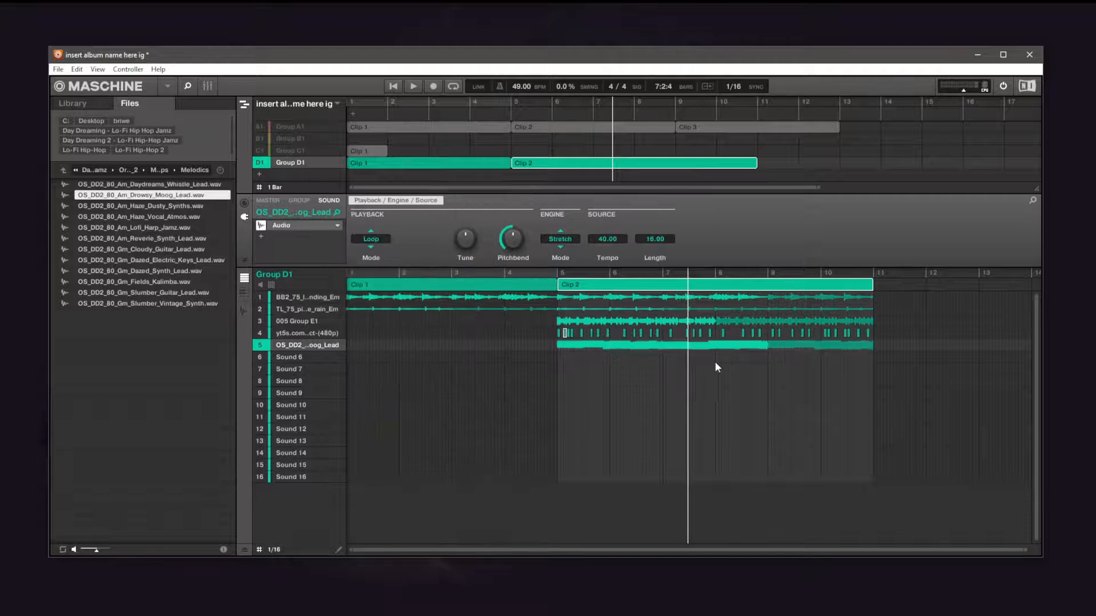
Add a Flanger effect to the Drowsy Moog Lead in slot 5.
{"action": "left_click", "coordinate": [258, 237]}
{"action": "mouse_move", "coordinate": [297, 256]}
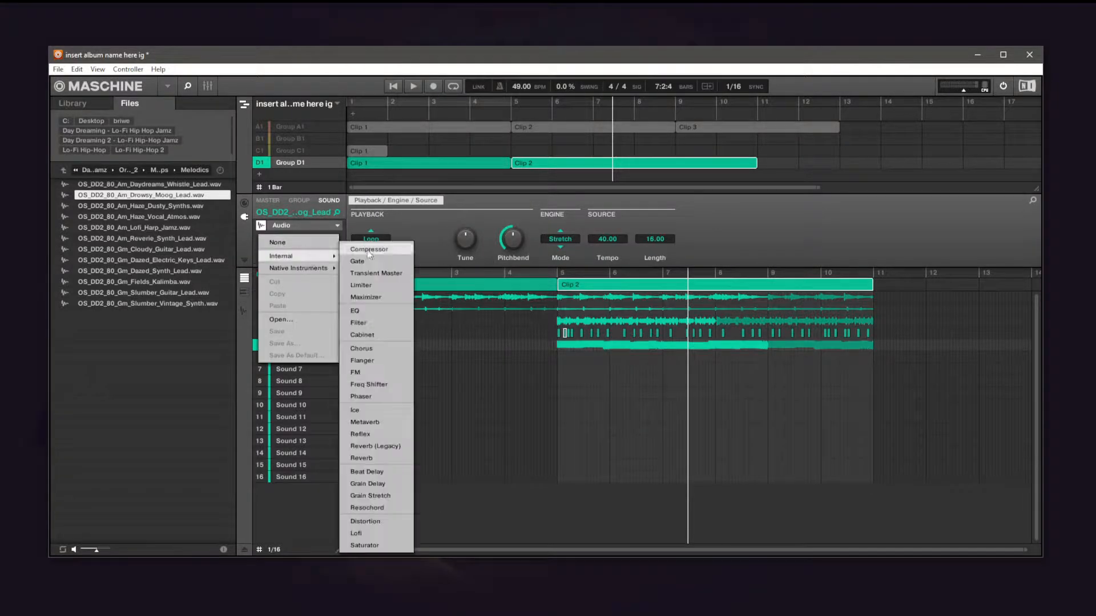
{"action": "left_click", "coordinate": [382, 362]}
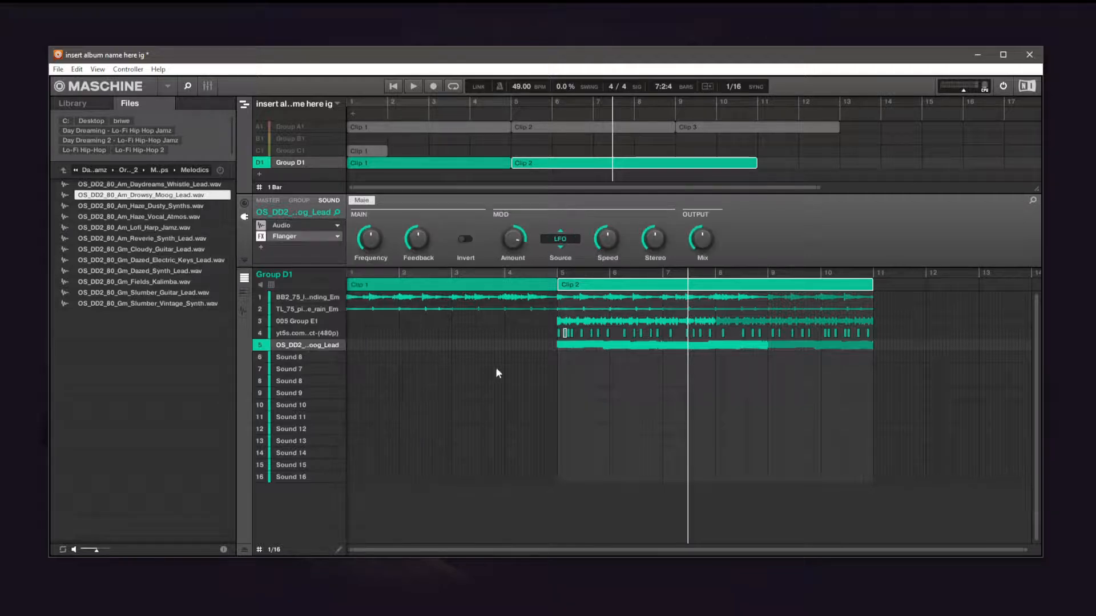
Open the Distortion settings of 005 Group E1 and play the beat from the start of Clip 2.
{"action": "left_click", "coordinate": [557, 277]}
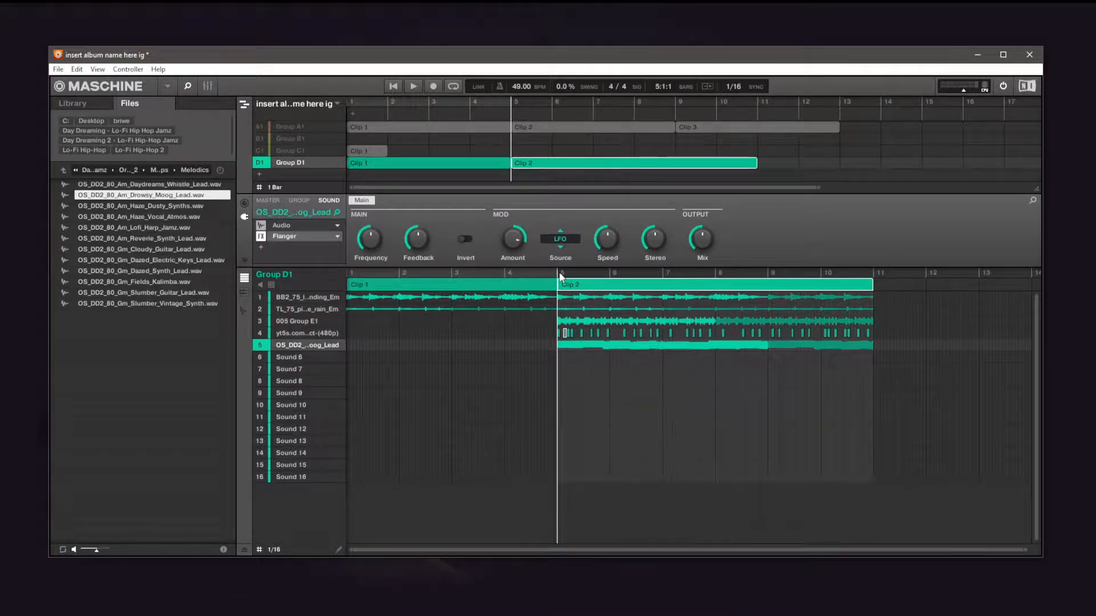
{"action": "left_click", "coordinate": [565, 323]}
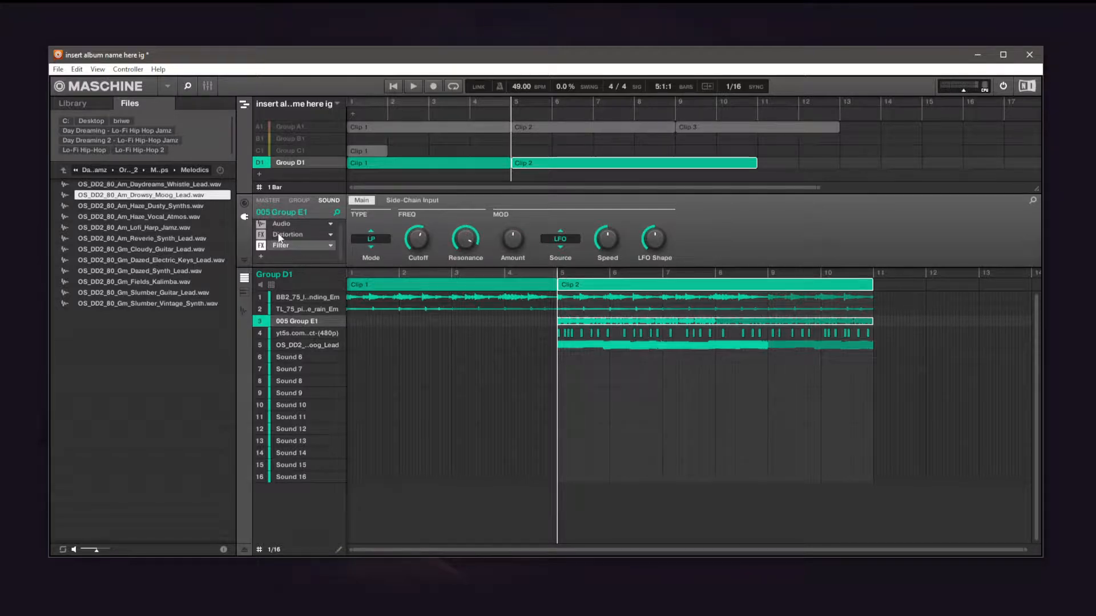
{"action": "left_click", "coordinate": [279, 236]}
{"action": "key", "text": "space"}
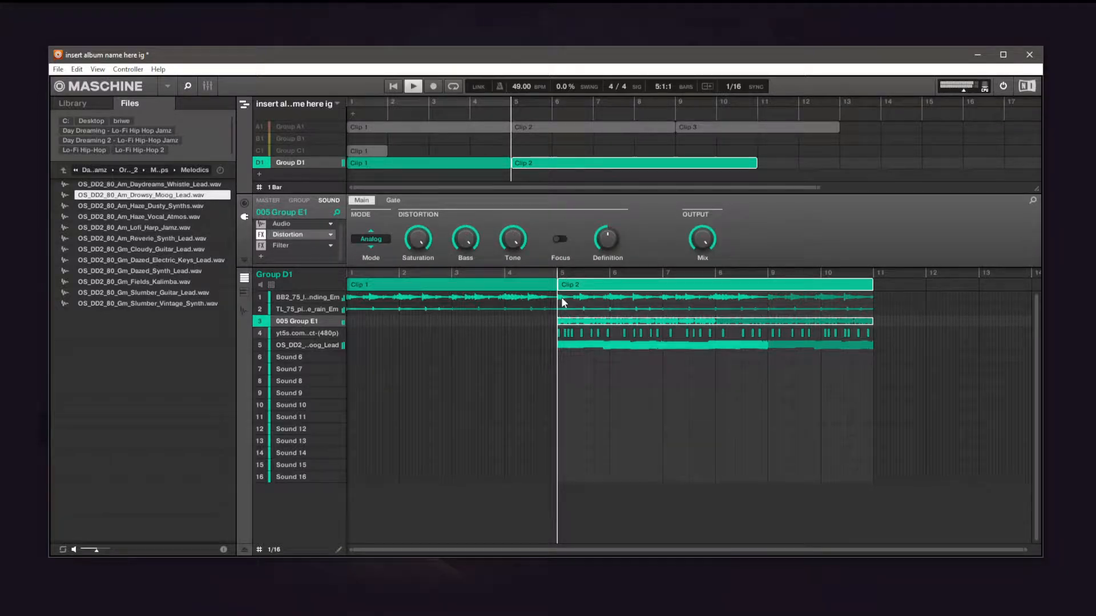
Set slot 5's Flanger Frequency to 36% and Mix to 34%, raise Feedback and Amount, lower Speed, and stop playback.
{"action": "left_click", "coordinate": [573, 344]}
{"action": "left_click_drag", "start_coordinate": [372, 246], "coordinate": [416, 262]}
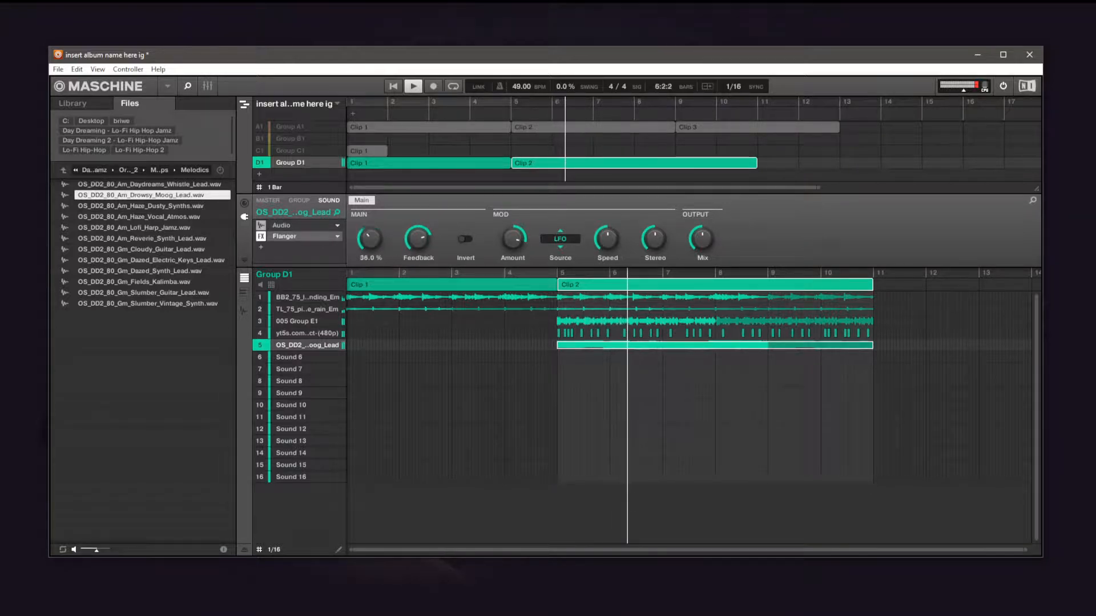
{"action": "left_click_drag", "start_coordinate": [516, 240], "coordinate": [516, 230]}
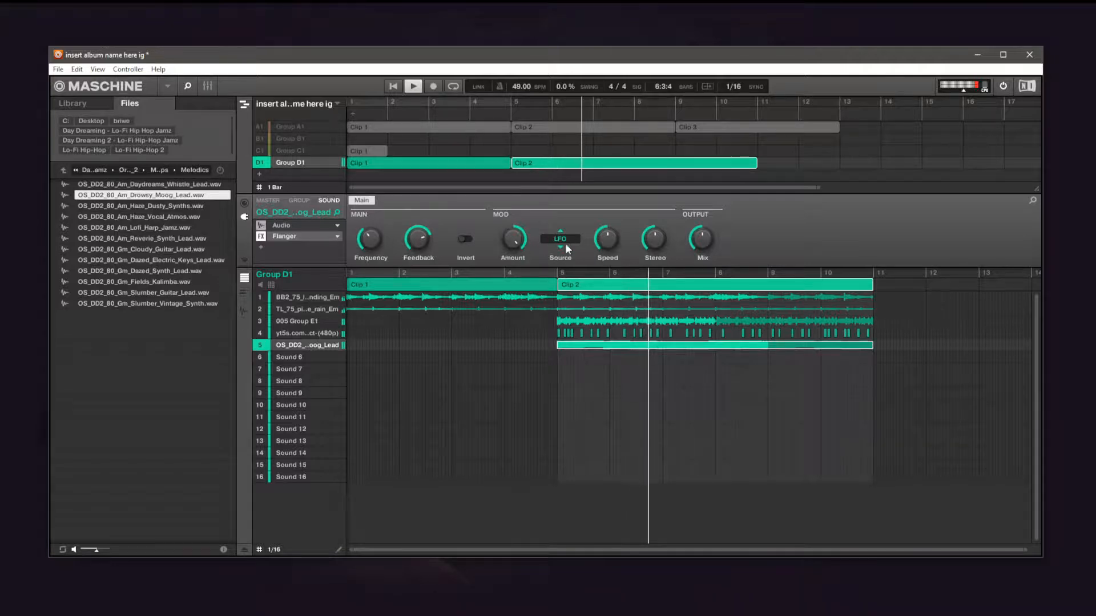
{"action": "left_click_drag", "start_coordinate": [607, 239], "coordinate": [606, 219]}
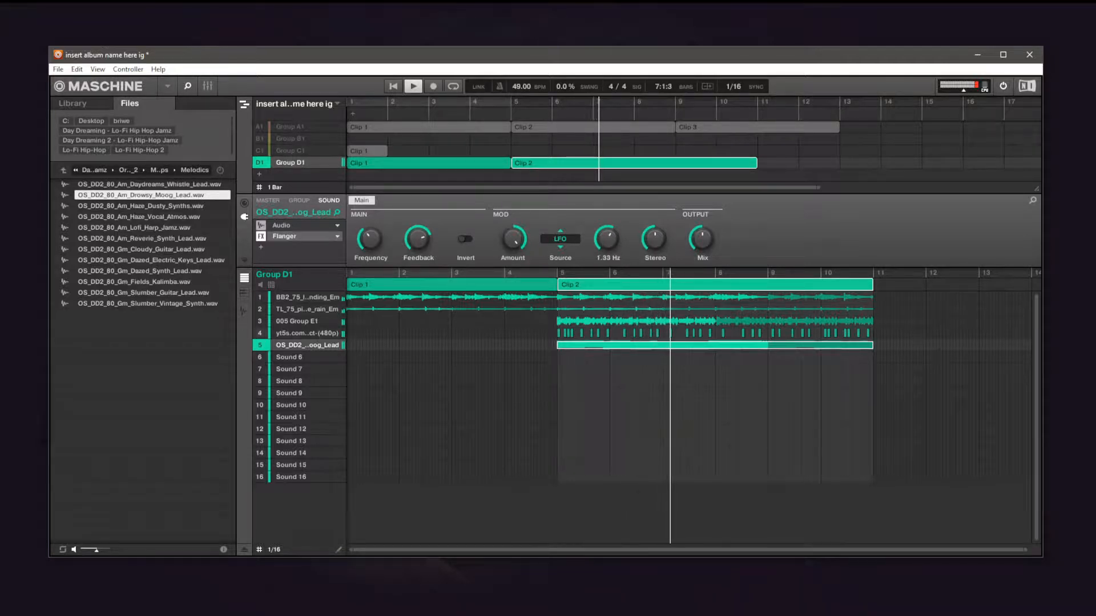
{"action": "left_click_drag", "start_coordinate": [606, 230], "coordinate": [605, 237]}
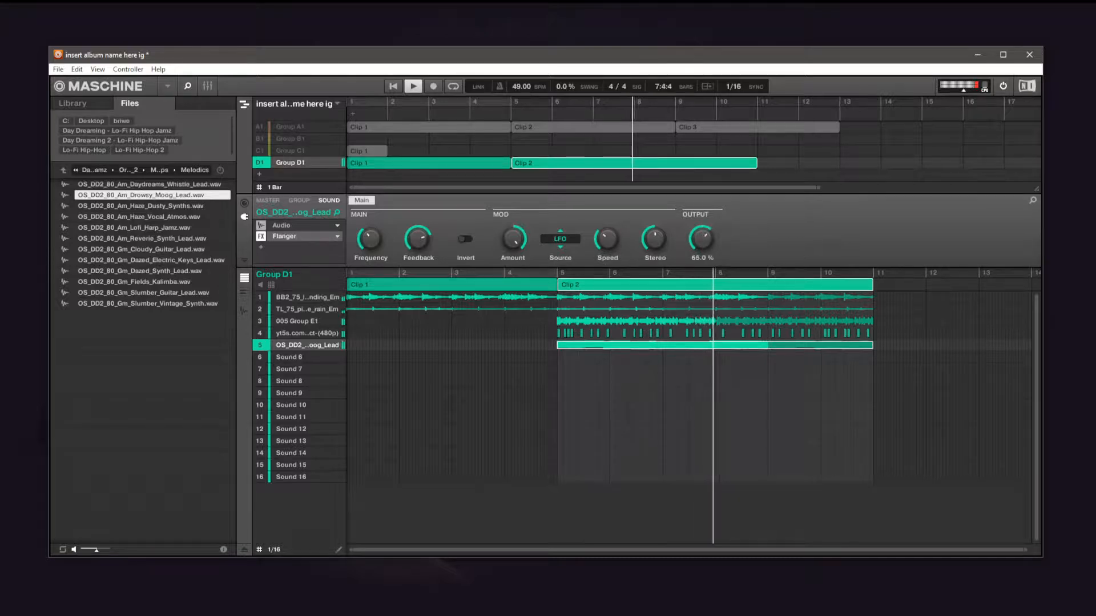
{"action": "left_click_drag", "start_coordinate": [702, 239], "coordinate": [702, 250]}
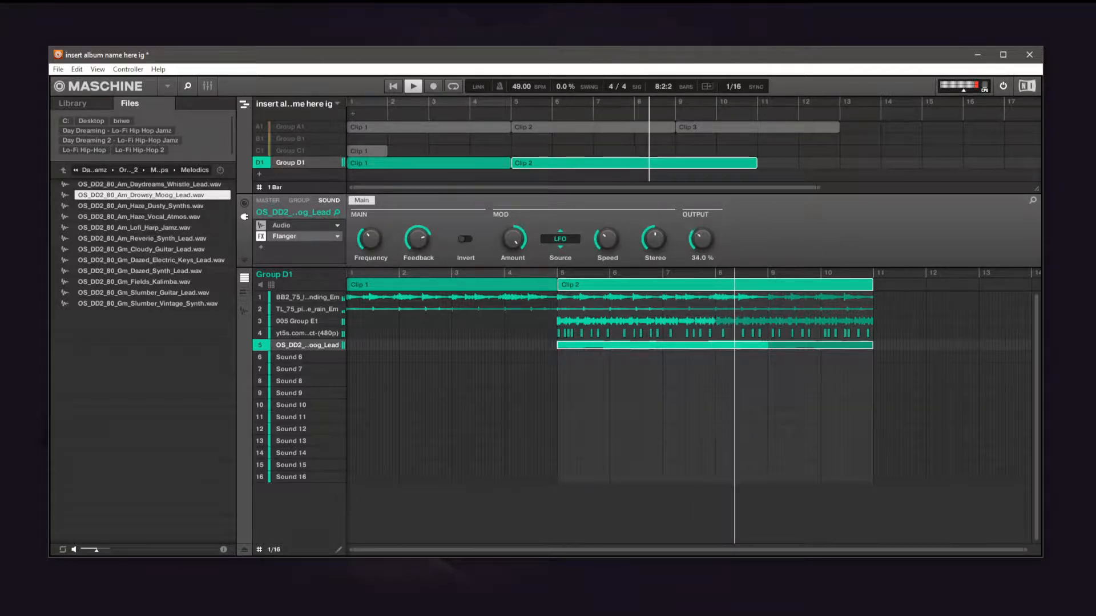
{"action": "key", "text": "space"}
Add a Maximizer after the Flanger on the Drowsy Moog Lead in slot 5.
{"action": "left_click", "coordinate": [262, 246]}
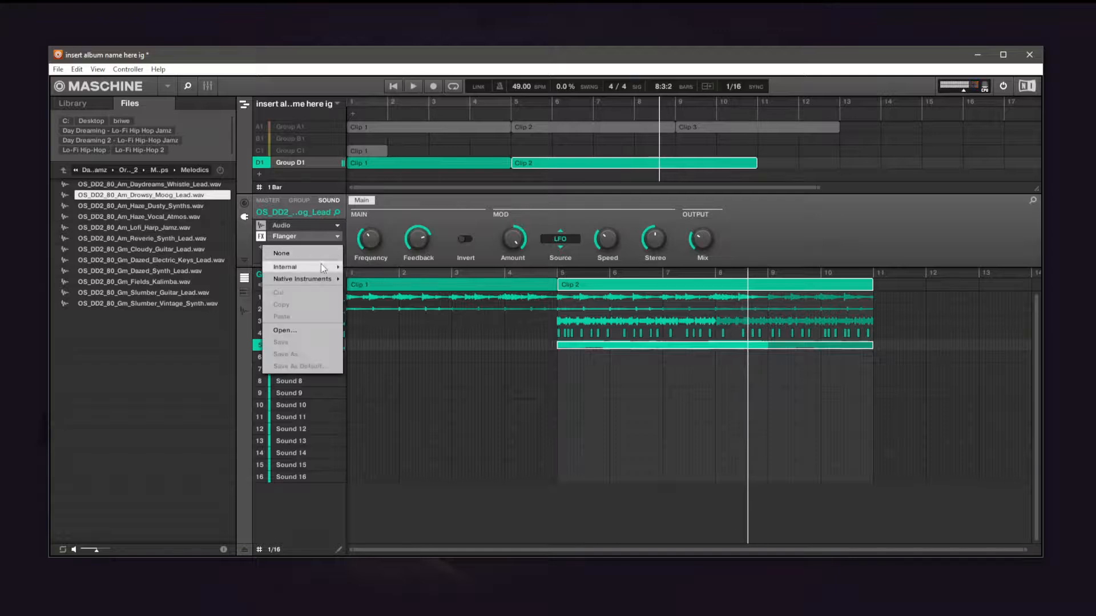
{"action": "mouse_move", "coordinate": [322, 267]}
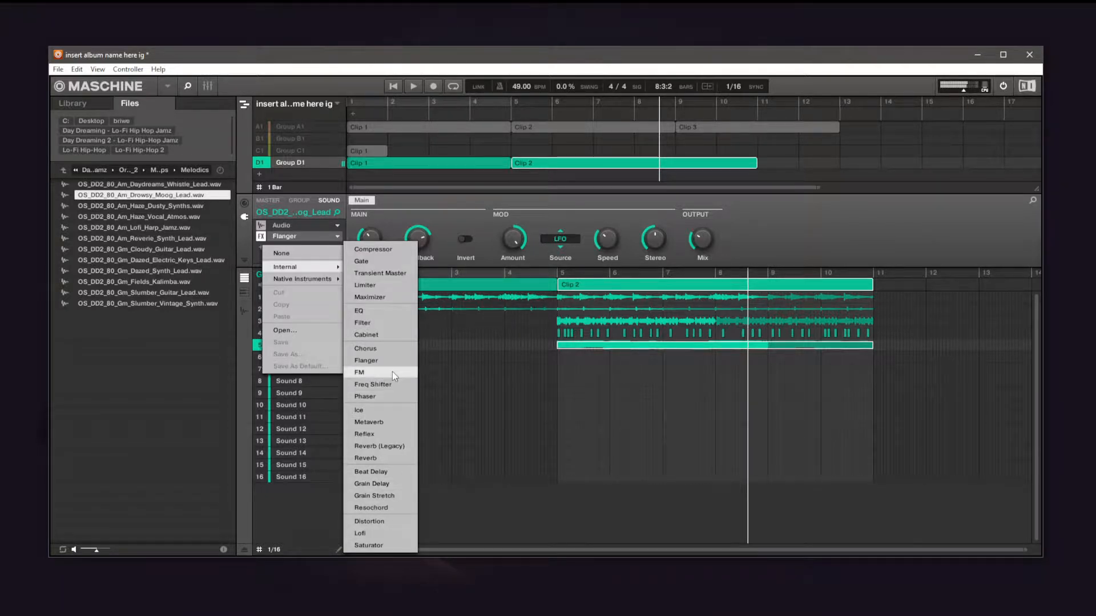
{"action": "left_click", "coordinate": [381, 297]}
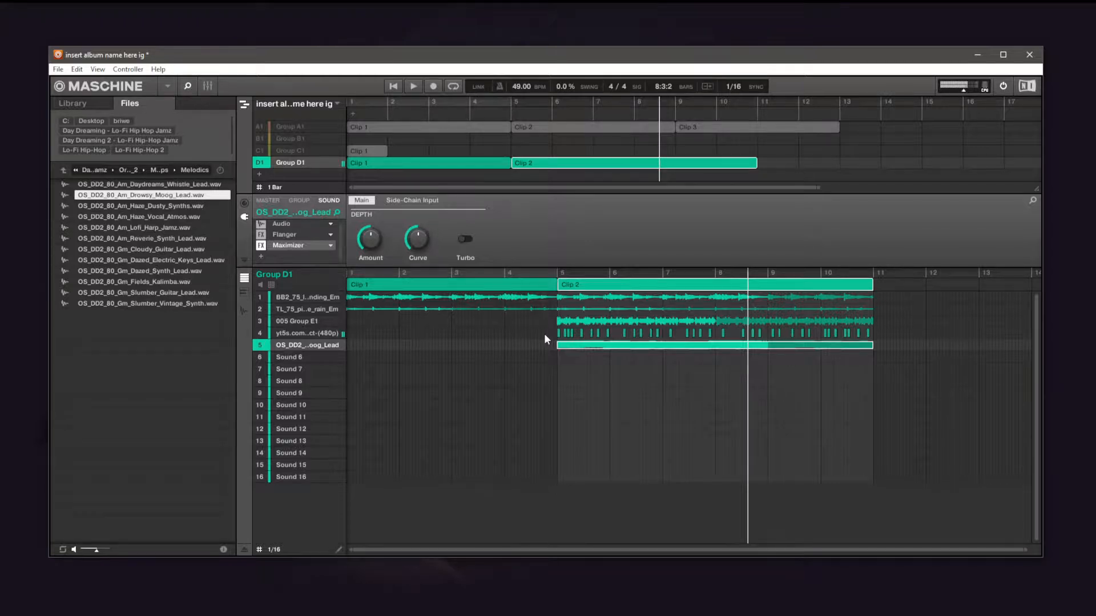
Remove the last Maximizer from the slot 4 sound effect.
{"action": "left_click", "coordinate": [571, 333]}
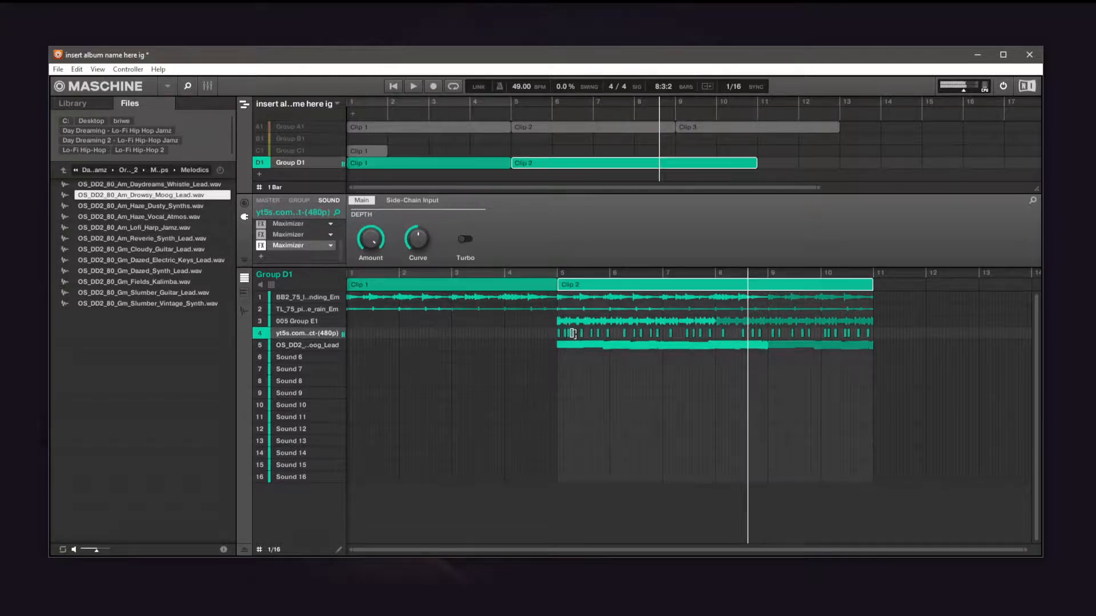
{"action": "right_click", "coordinate": [297, 246]}
{"action": "left_click", "coordinate": [308, 249]}
Create a new clip for Group D1 directly after Clip 2 and extend it to bar 14.
{"action": "double_click", "coordinate": [883, 301]}
{"action": "left_click_drag", "start_coordinate": [925, 284], "coordinate": [1022, 287]}
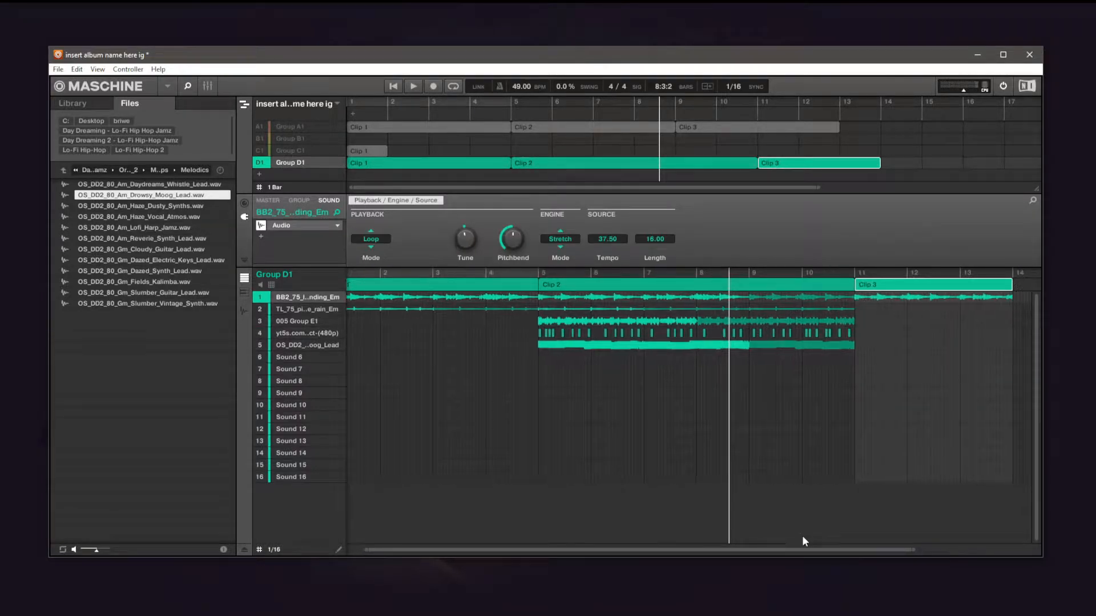
Copy the slot 1 melodic loop into slot 7 and remove slot 1's own event from Clip 3.
{"action": "left_click_drag", "start_coordinate": [839, 551], "coordinate": [951, 550]}
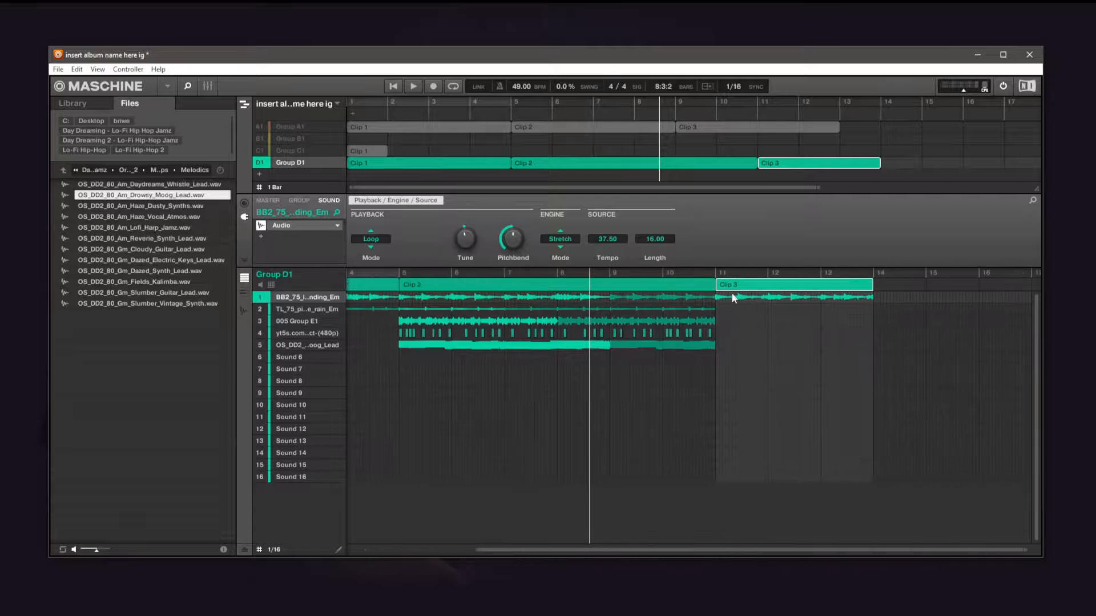
{"action": "right_click", "coordinate": [322, 294]}
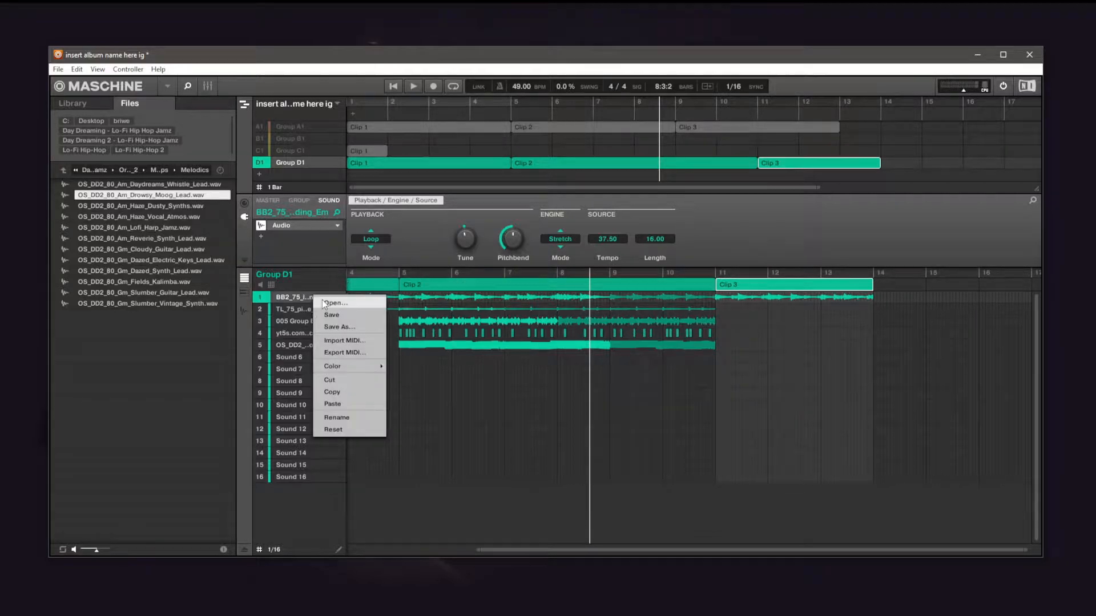
{"action": "left_click", "coordinate": [345, 392]}
{"action": "right_click", "coordinate": [303, 370]}
{"action": "left_click", "coordinate": [361, 481]}
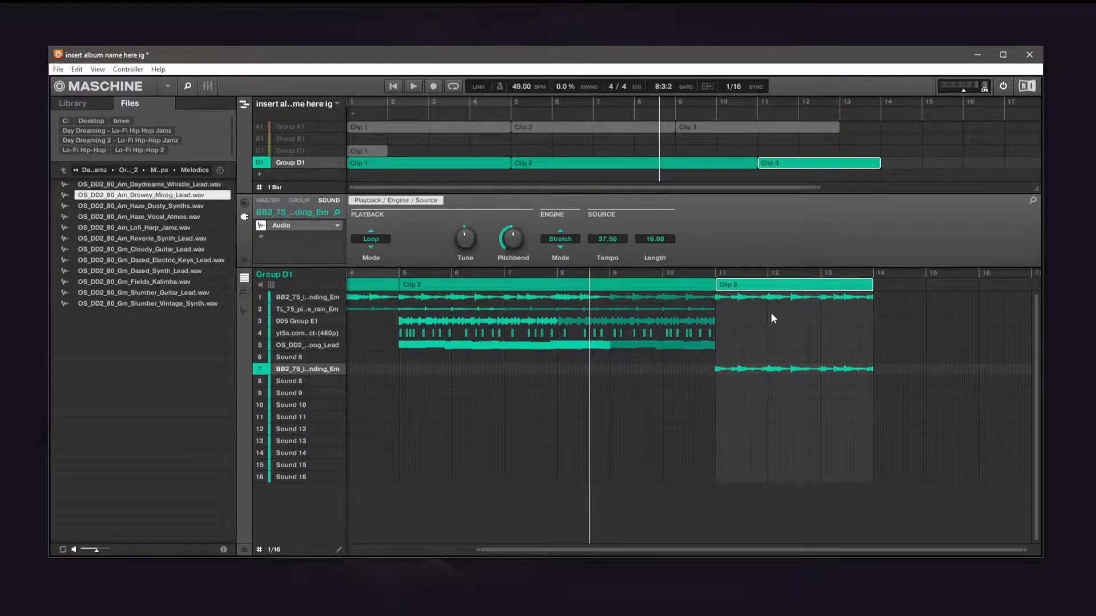
{"action": "left_click", "coordinate": [756, 371]}
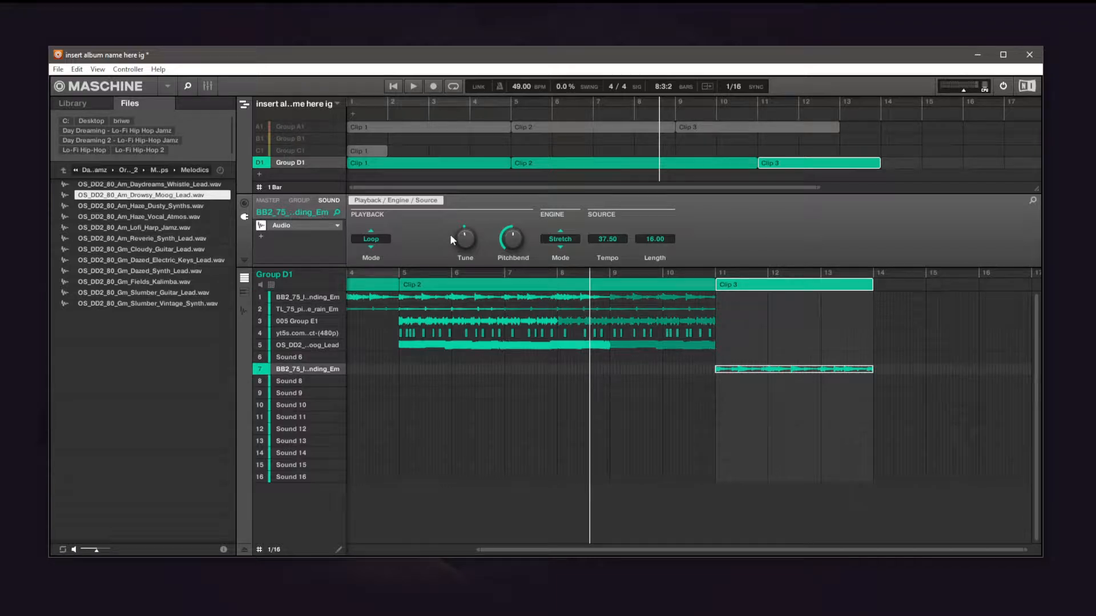
Add a Filter to the slot 7 loop and play the arrangement from the start of Clip 3.
{"action": "left_click", "coordinate": [274, 234]}
{"action": "mouse_move", "coordinate": [303, 254]}
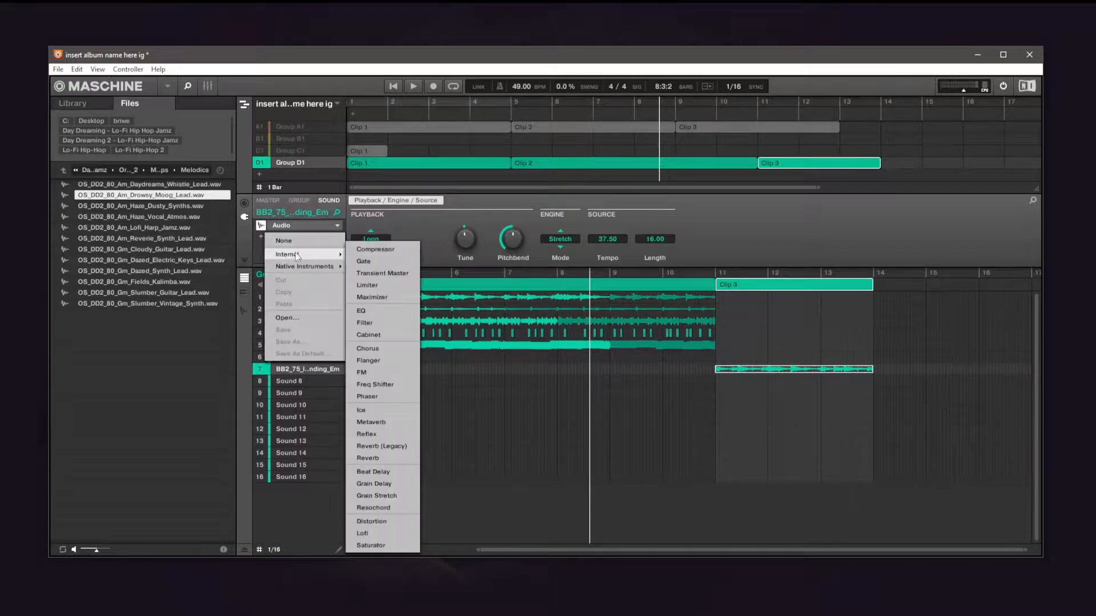
{"action": "left_click", "coordinate": [365, 323]}
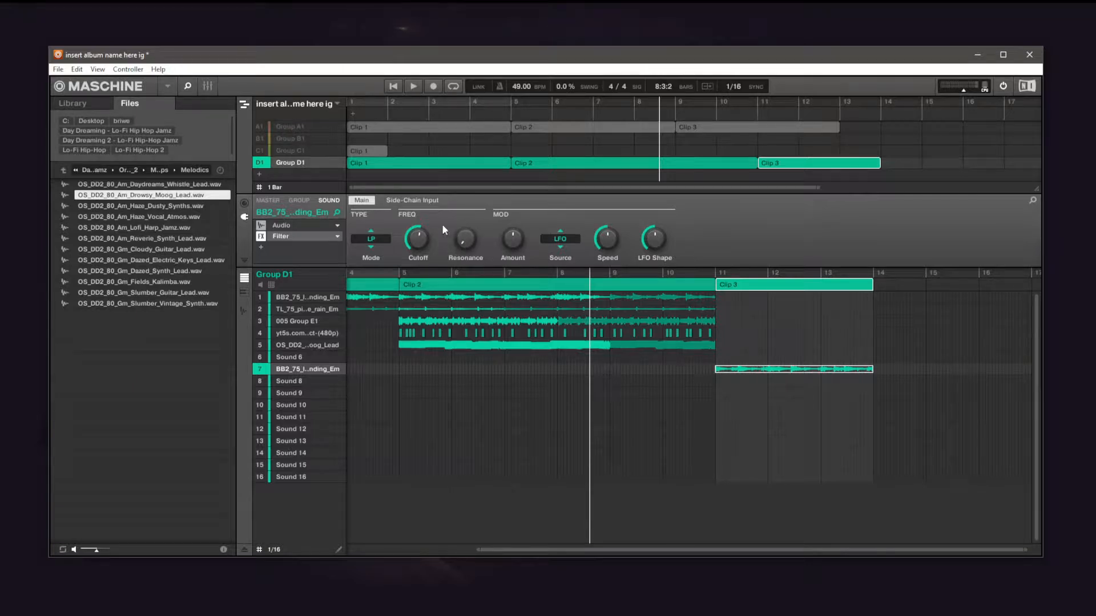
{"action": "left_click", "coordinate": [713, 275]}
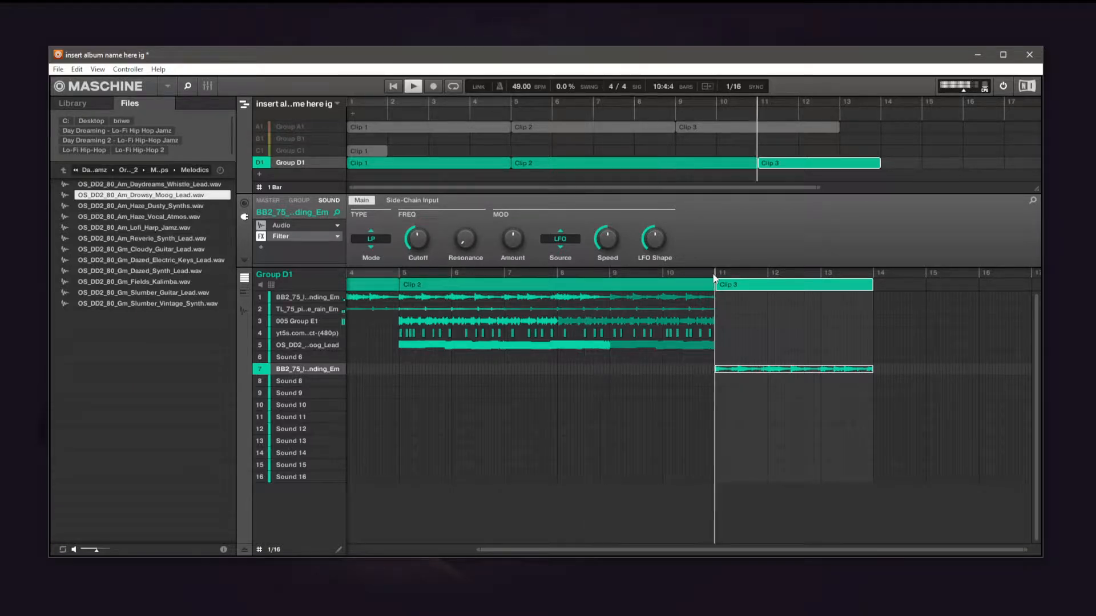
Copy the slot 3 drum sound into slot 8 and place its event across Clip 3.
{"action": "left_click", "coordinate": [728, 323]}
{"action": "right_click", "coordinate": [741, 326]}
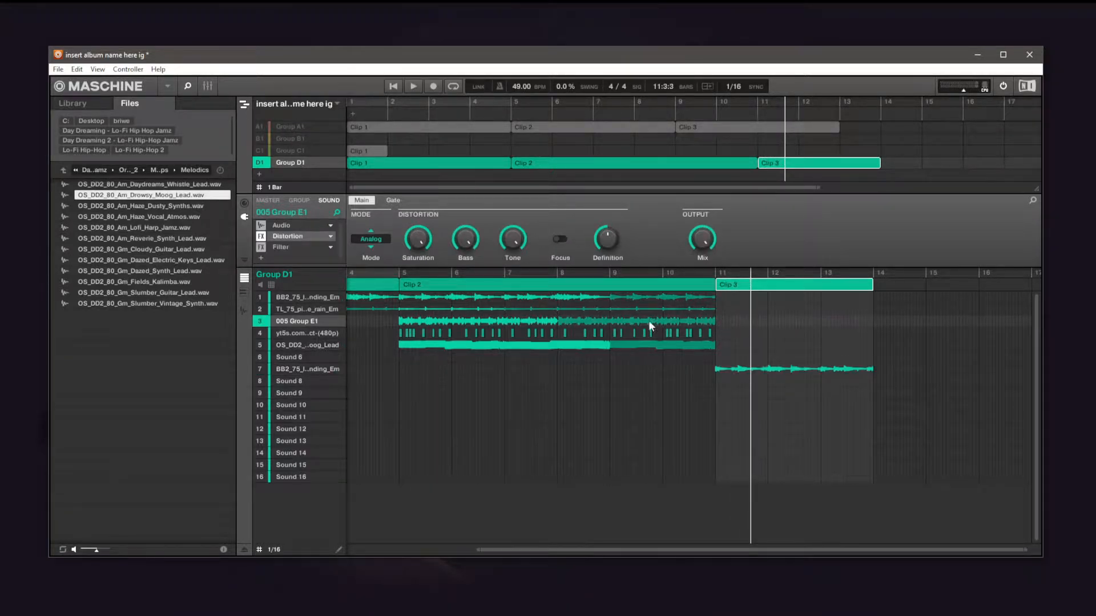
{"action": "right_click", "coordinate": [285, 321]}
{"action": "left_click", "coordinate": [320, 420]}
{"action": "right_click", "coordinate": [313, 378]}
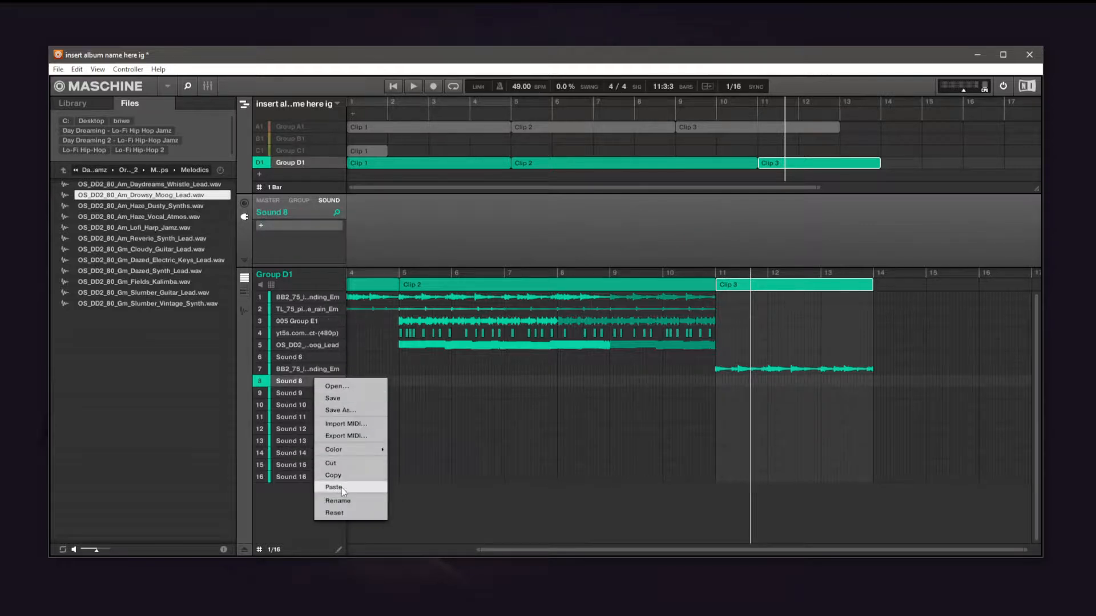
{"action": "left_click", "coordinate": [341, 488]}
{"action": "left_click", "coordinate": [728, 380]}
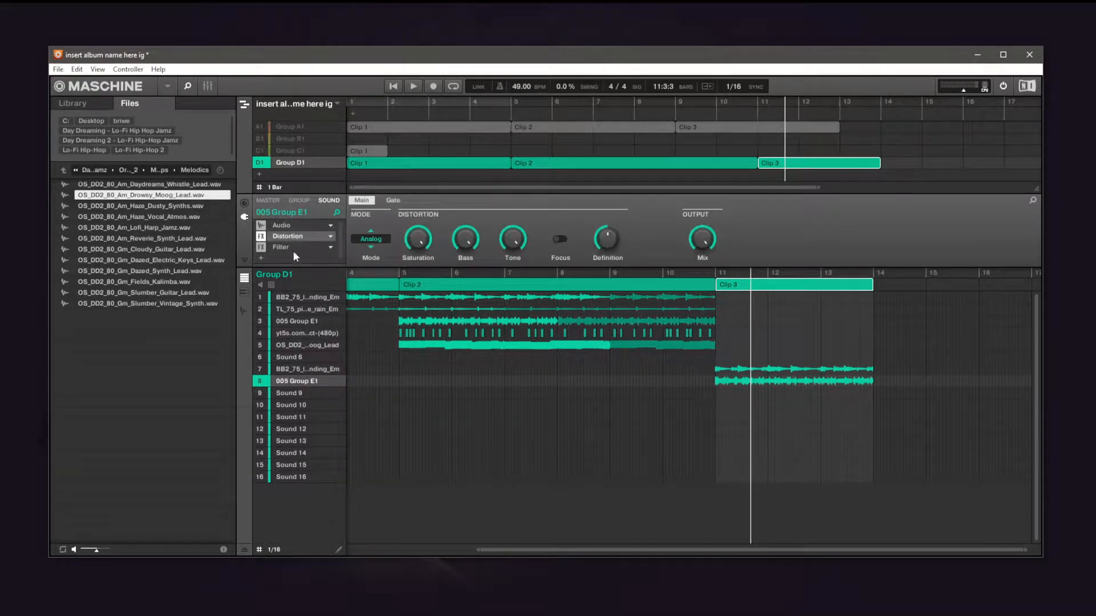
Remove the existing Filter from the slot 8 drums and add a fresh Filter after the Distortion.
{"action": "right_click", "coordinate": [273, 246]}
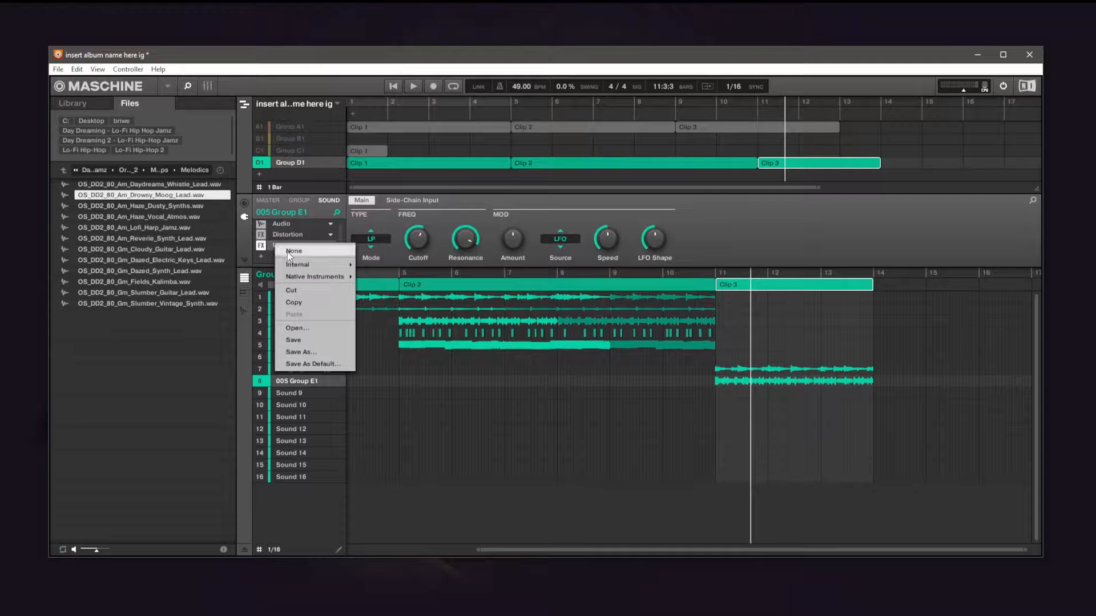
{"action": "left_click", "coordinate": [286, 250]}
{"action": "left_click", "coordinate": [266, 250]}
{"action": "mouse_move", "coordinate": [302, 268]}
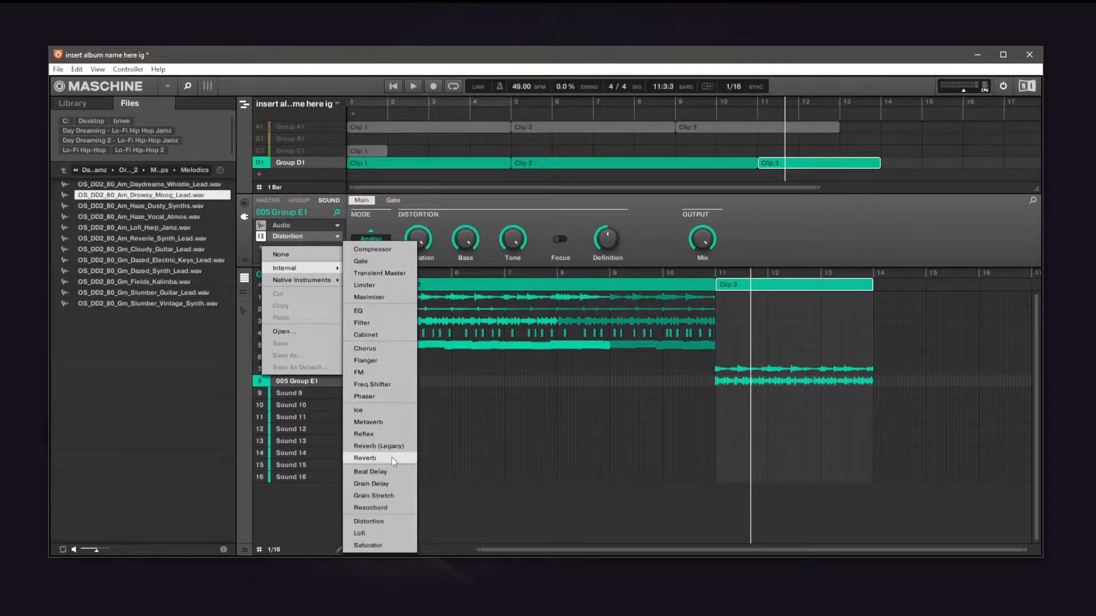
{"action": "left_click", "coordinate": [377, 323]}
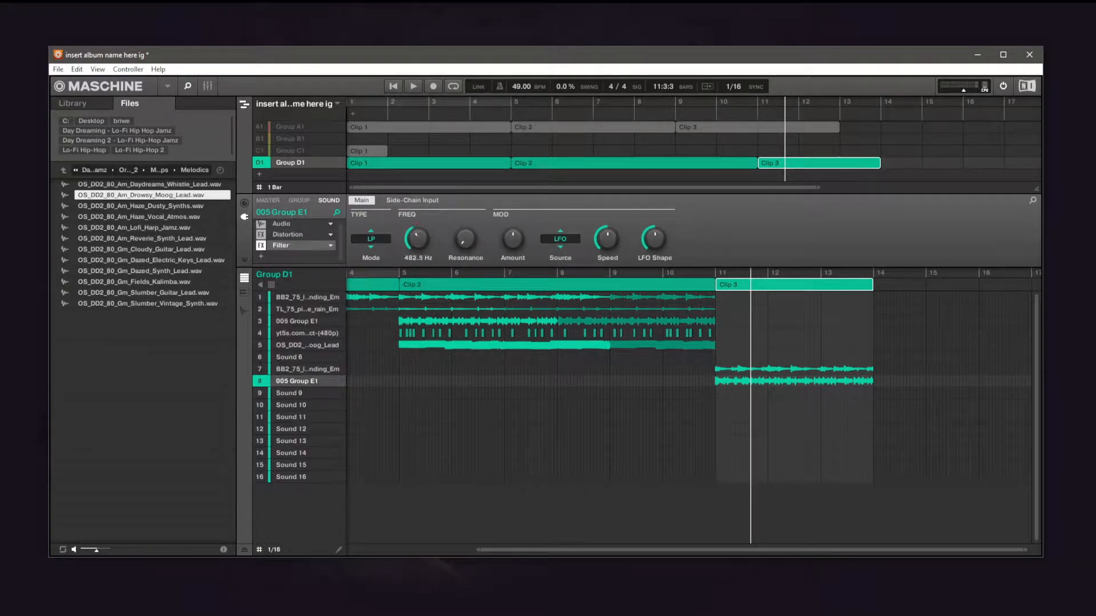
Play Clip 3 while raising the slot 8 Filter's Cutoff to about 12.5 kHz, and stop playback.
{"action": "left_click", "coordinate": [725, 277]}
{"action": "key", "text": "space"}
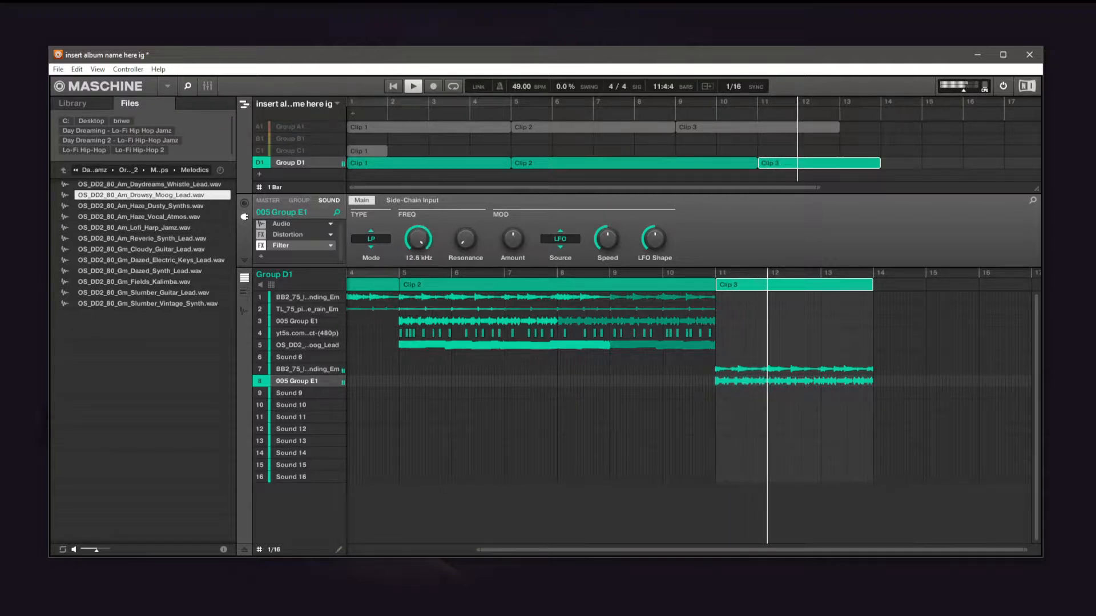
{"action": "key", "text": "space"}
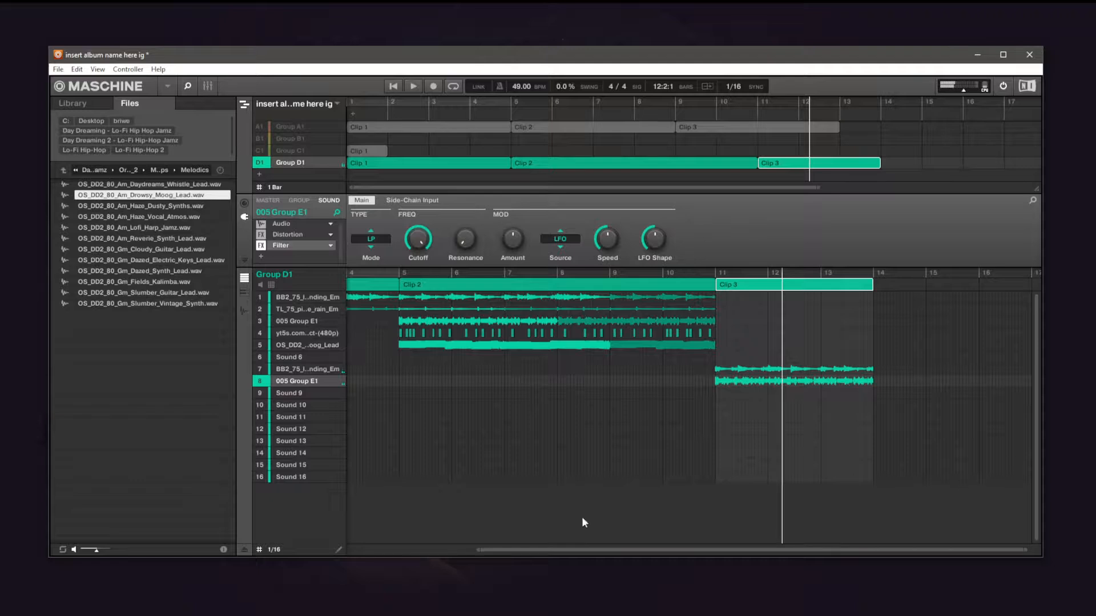
Create a one-bar clip after Clip 3 and add events for the sounds in slots 1, 2, 3 and 5.
{"action": "scroll", "coordinate": [689, 400], "scroll_direction": "down", "scroll_amount": 2}
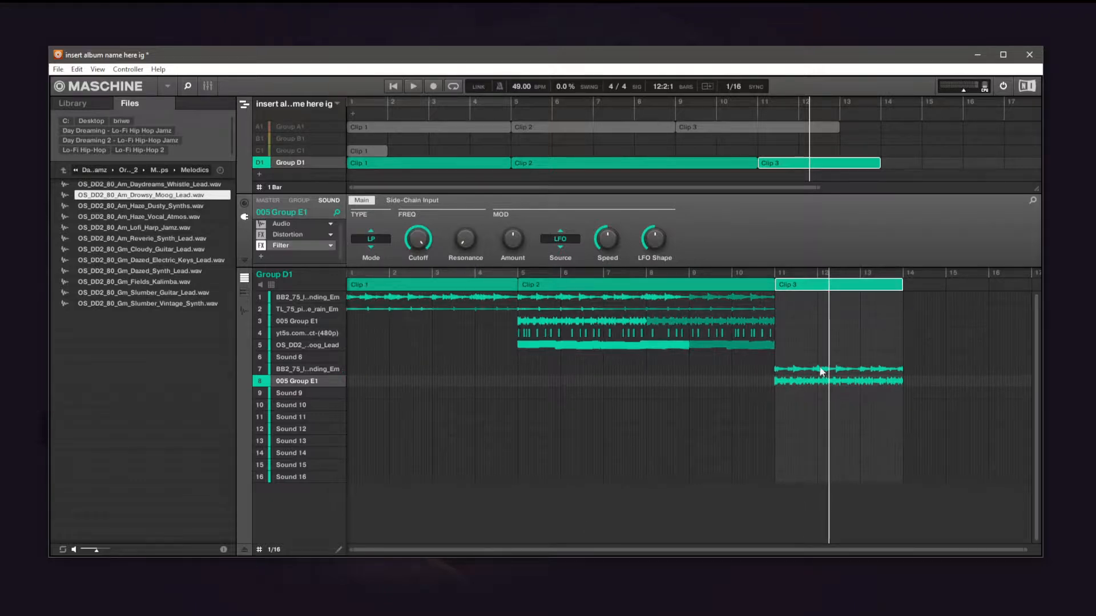
{"action": "double_click", "coordinate": [911, 345]}
{"action": "double_click", "coordinate": [919, 333]}
{"action": "left_click", "coordinate": [914, 321]}
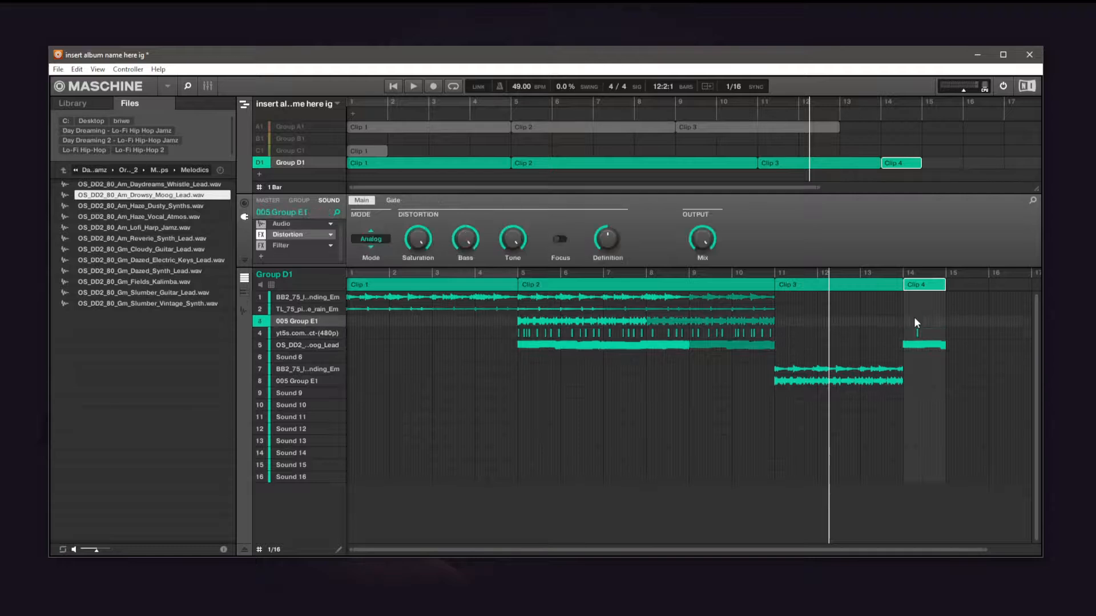
{"action": "double_click", "coordinate": [913, 316]}
{"action": "left_click", "coordinate": [908, 331]}
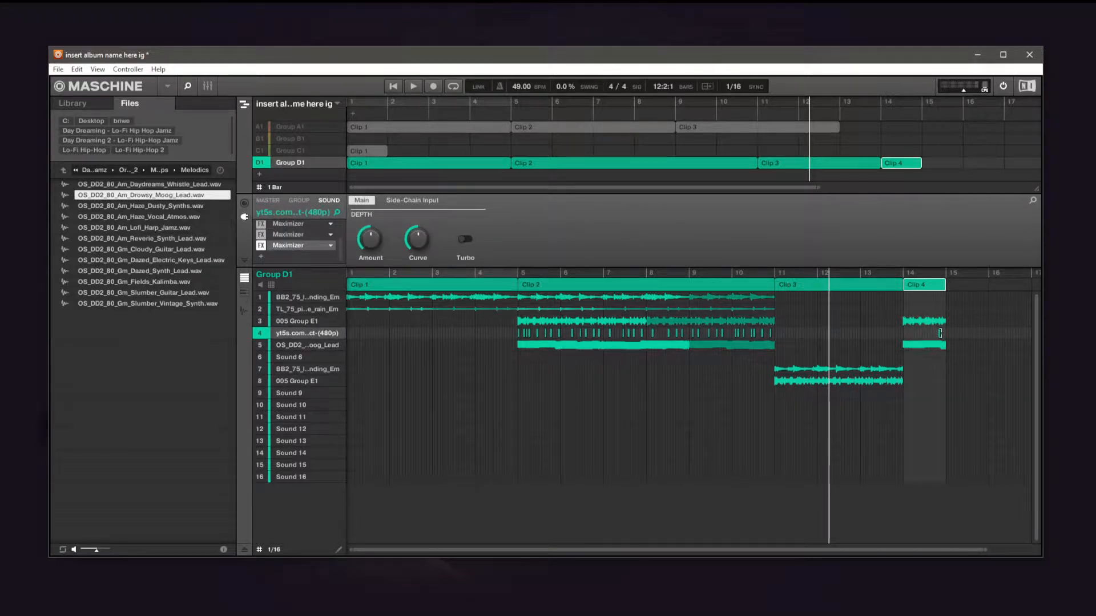
{"action": "double_click", "coordinate": [916, 309]}
{"action": "double_click", "coordinate": [915, 295]}
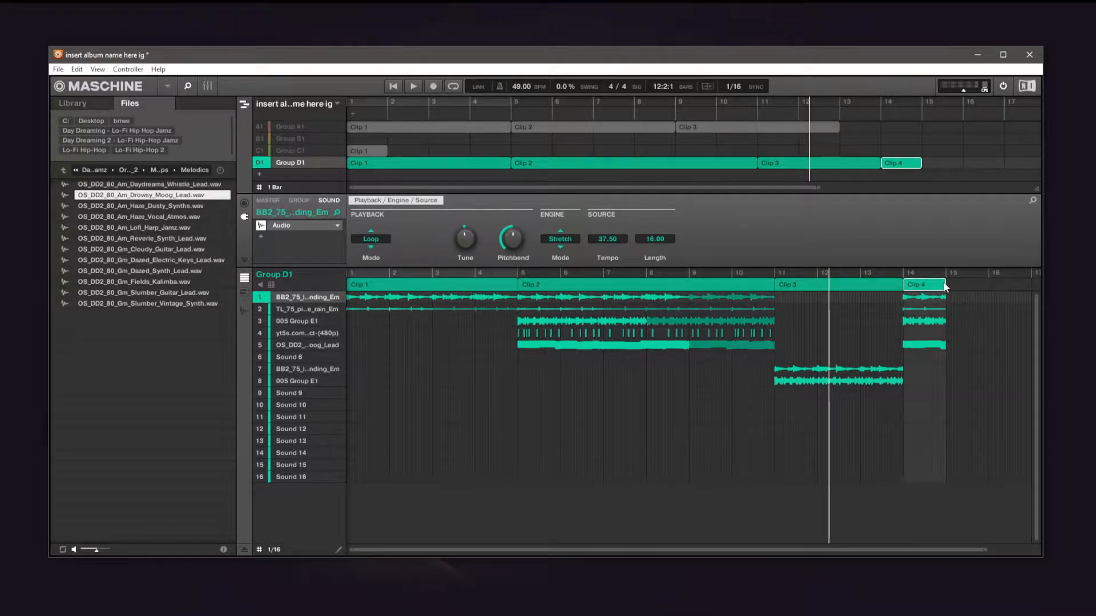
Copy the slot 4 sound effect's notes from Clip 2 and try pasting them at the start of Clip 4.
{"action": "left_click_drag", "start_coordinate": [946, 286], "coordinate": [903, 316]}
{"action": "key", "text": "ctrl+z"}
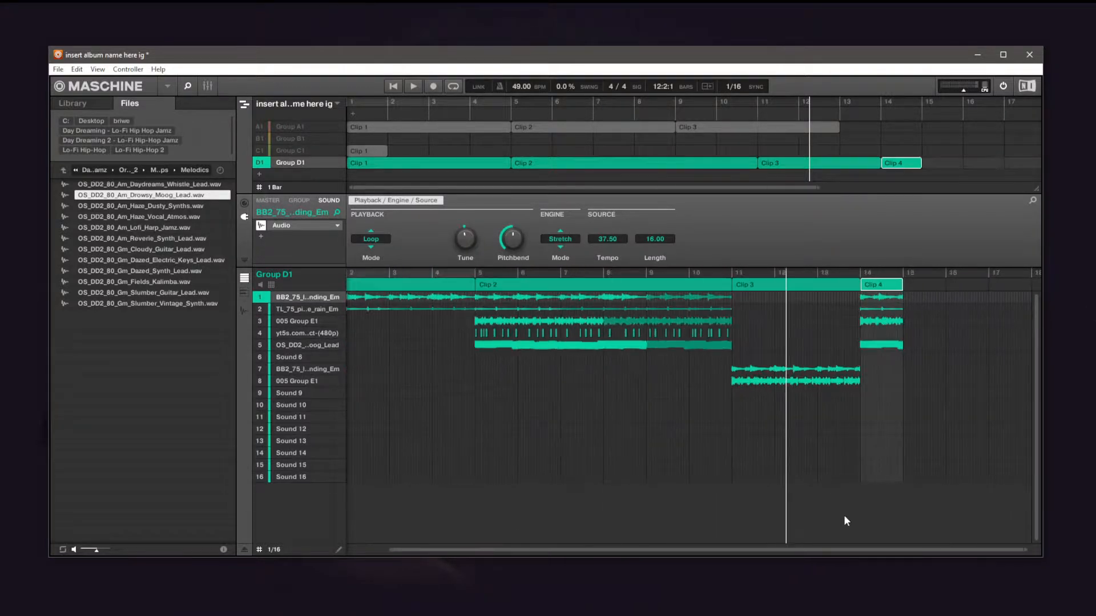
{"action": "left_click_drag", "start_coordinate": [741, 338], "coordinate": [463, 326]}
{"action": "right_click", "coordinate": [504, 332]}
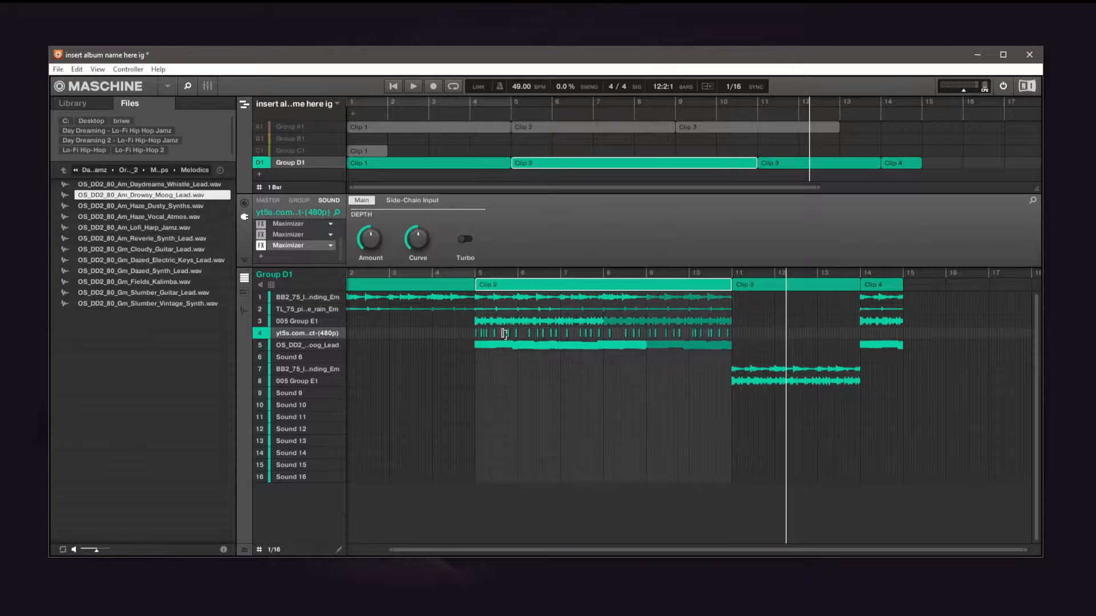
{"action": "left_click", "coordinate": [541, 391]}
{"action": "right_click", "coordinate": [861, 336]}
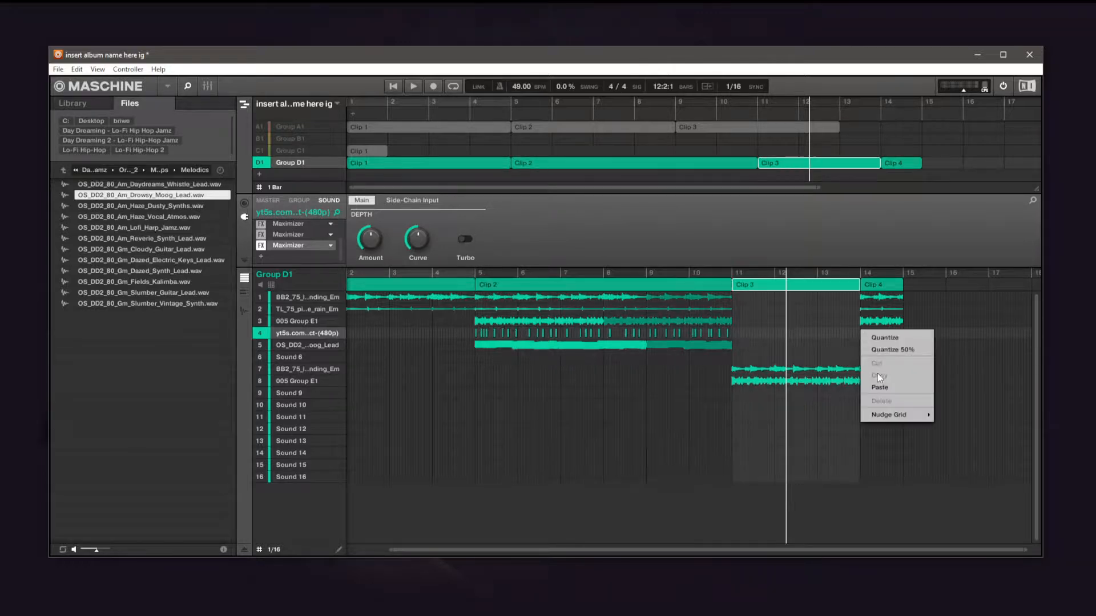
{"action": "left_click", "coordinate": [891, 346]}
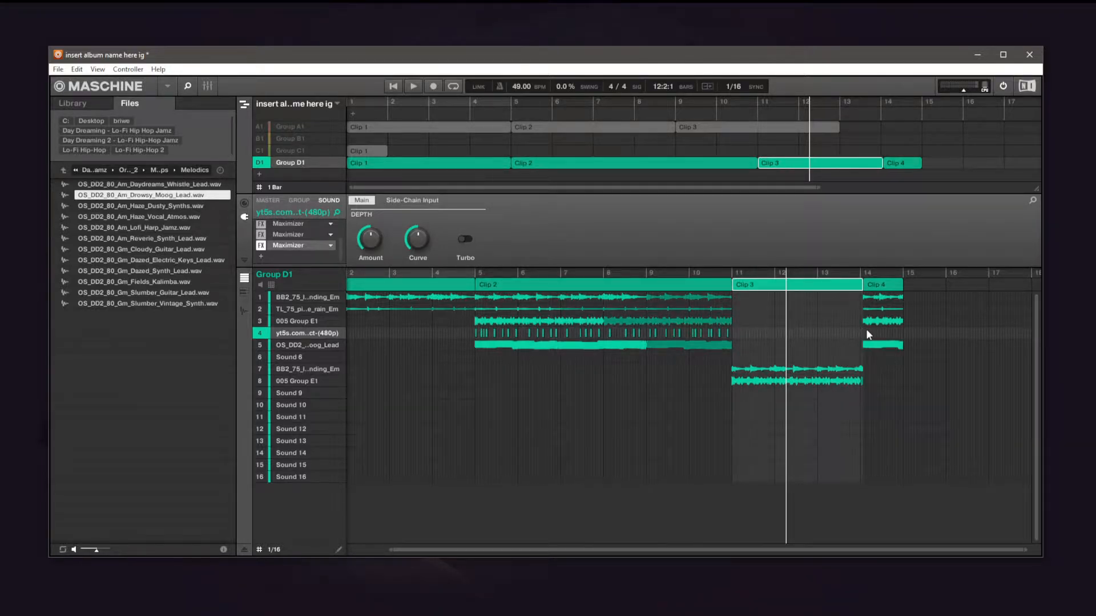
{"action": "right_click", "coordinate": [867, 335]}
{"action": "left_click", "coordinate": [879, 384]}
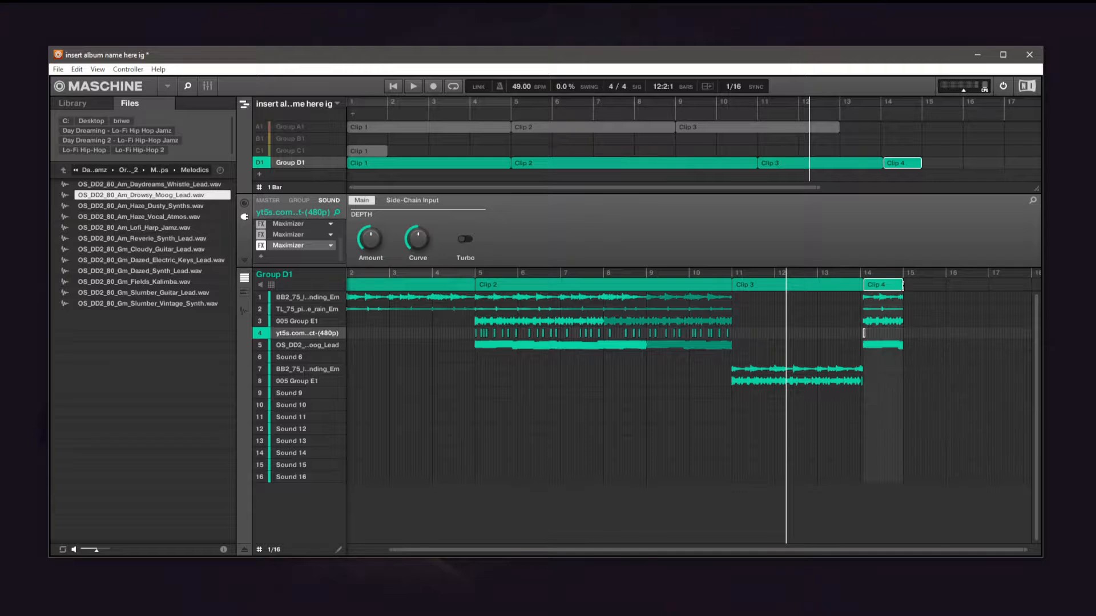
Extend Clip 4 to about bar 39 and paste the slot 4 sound effect pattern at its start.
{"action": "left_click_drag", "start_coordinate": [902, 285], "coordinate": [921, 358]}
{"action": "left_click_drag", "start_coordinate": [831, 549], "coordinate": [768, 551]}
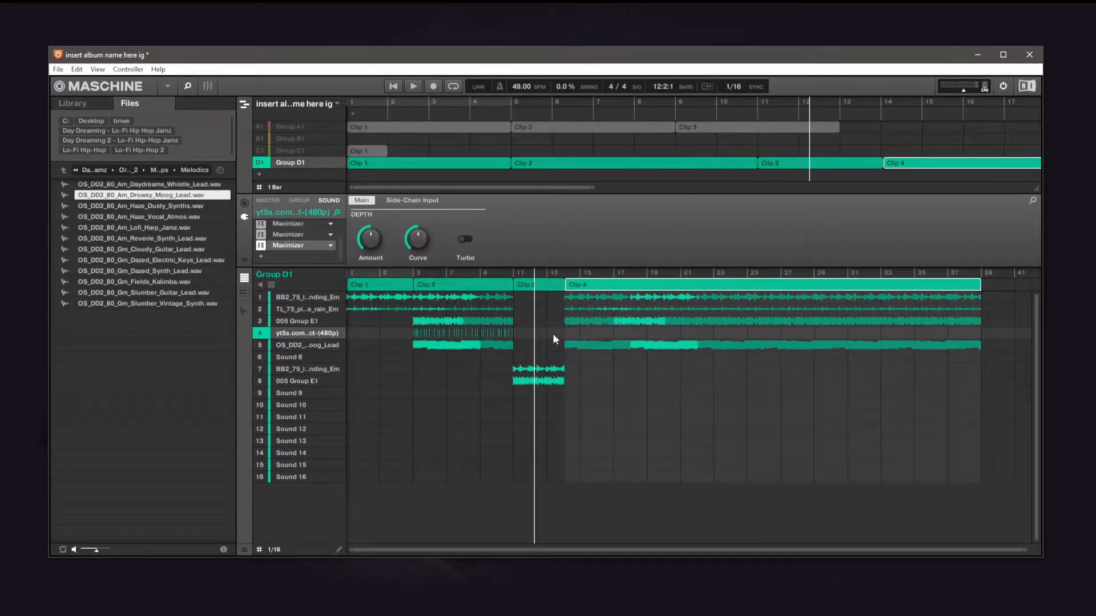
{"action": "left_click", "coordinate": [411, 333]}
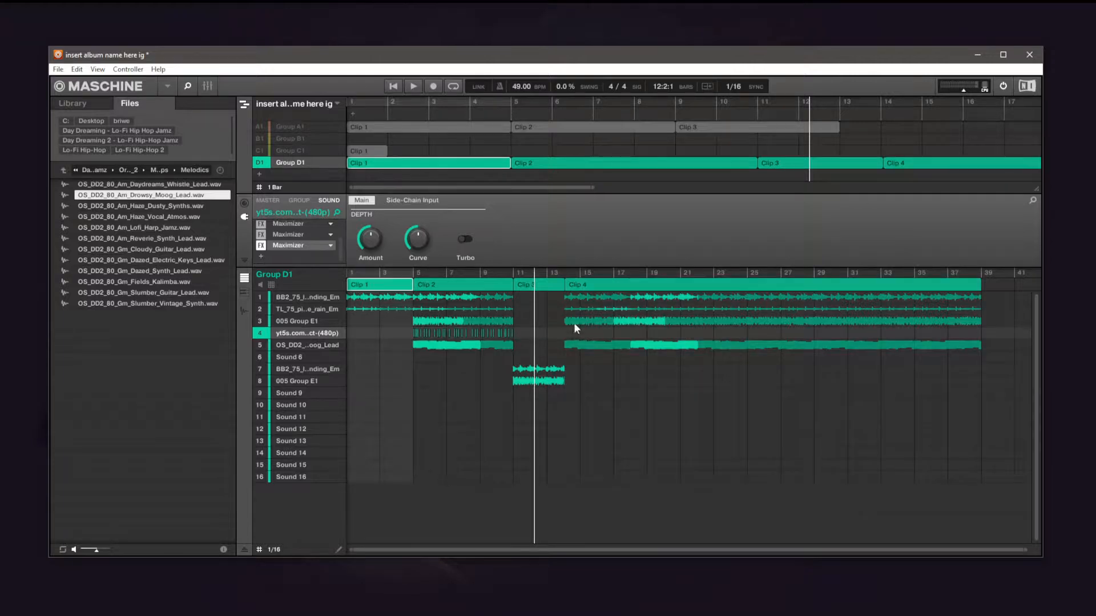
{"action": "left_click", "coordinate": [565, 330]}
{"action": "right_click", "coordinate": [565, 330]}
{"action": "left_click", "coordinate": [588, 385]}
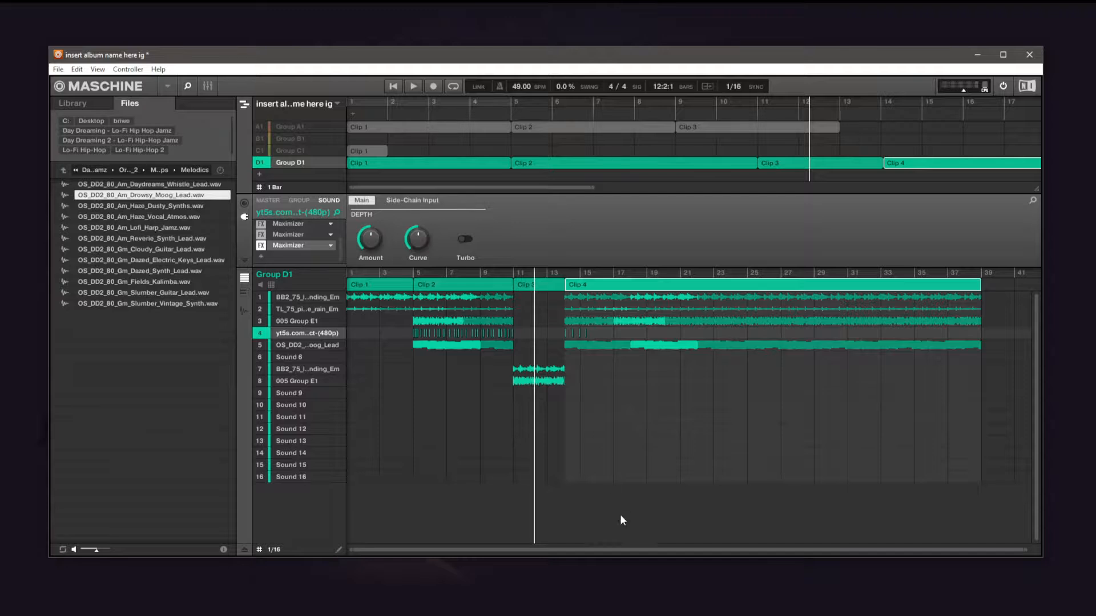
Repeat the slot 4 notes within Clip 4 up to about bar 22 and select them all.
{"action": "left_click_drag", "start_coordinate": [638, 549], "coordinate": [639, 534]}
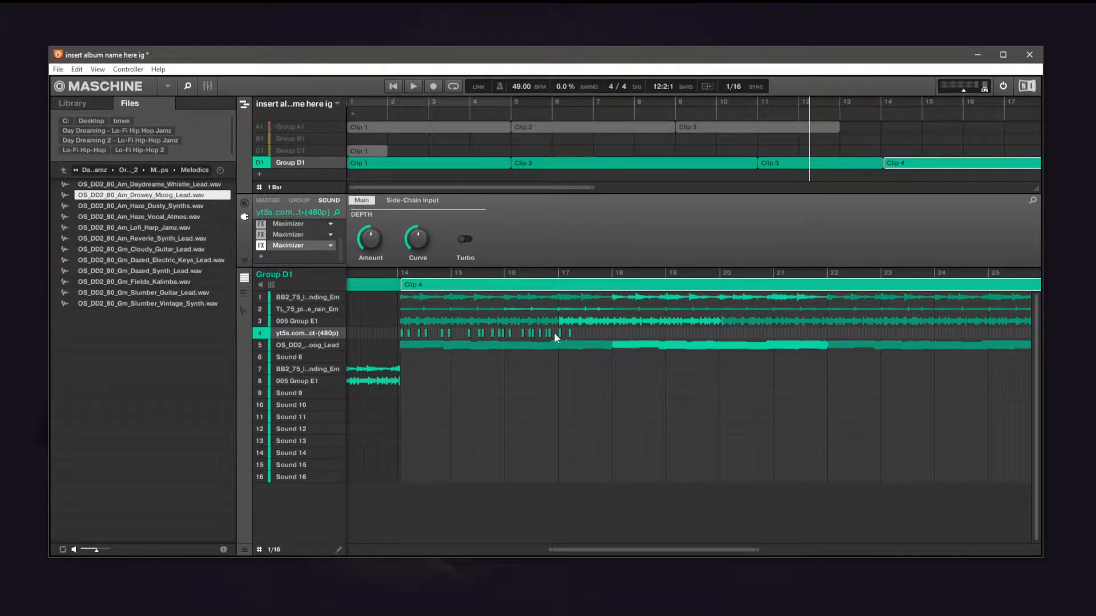
{"action": "left_click", "coordinate": [585, 332]}
{"action": "left_click_drag", "start_coordinate": [632, 327], "coordinate": [391, 345]}
{"action": "left_click_drag", "start_coordinate": [609, 334], "coordinate": [612, 335]}
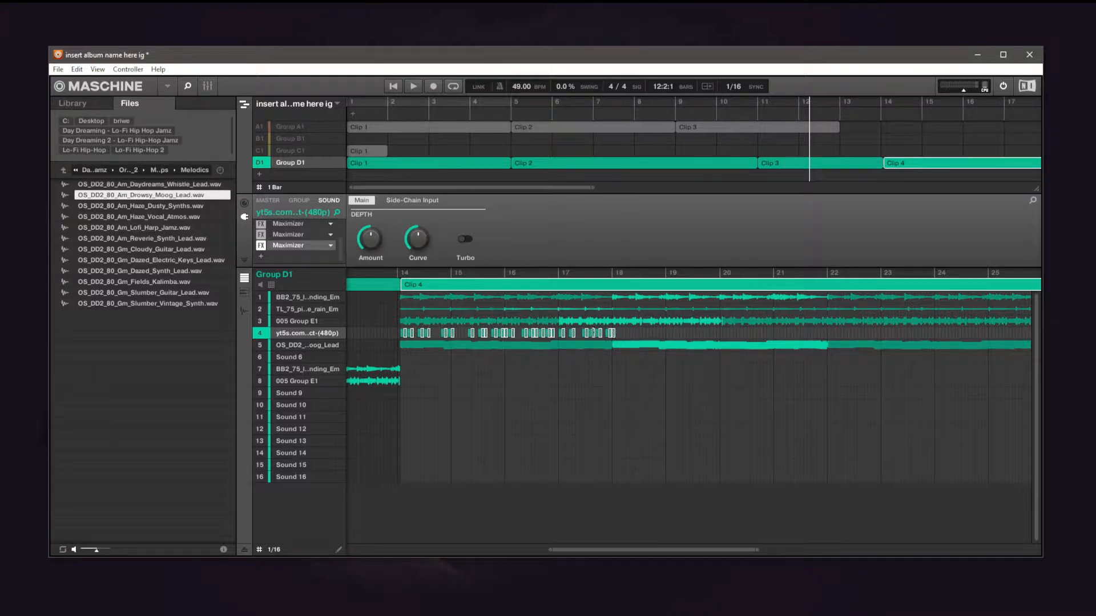
{"action": "left_click_drag", "start_coordinate": [612, 333], "coordinate": [381, 339]}
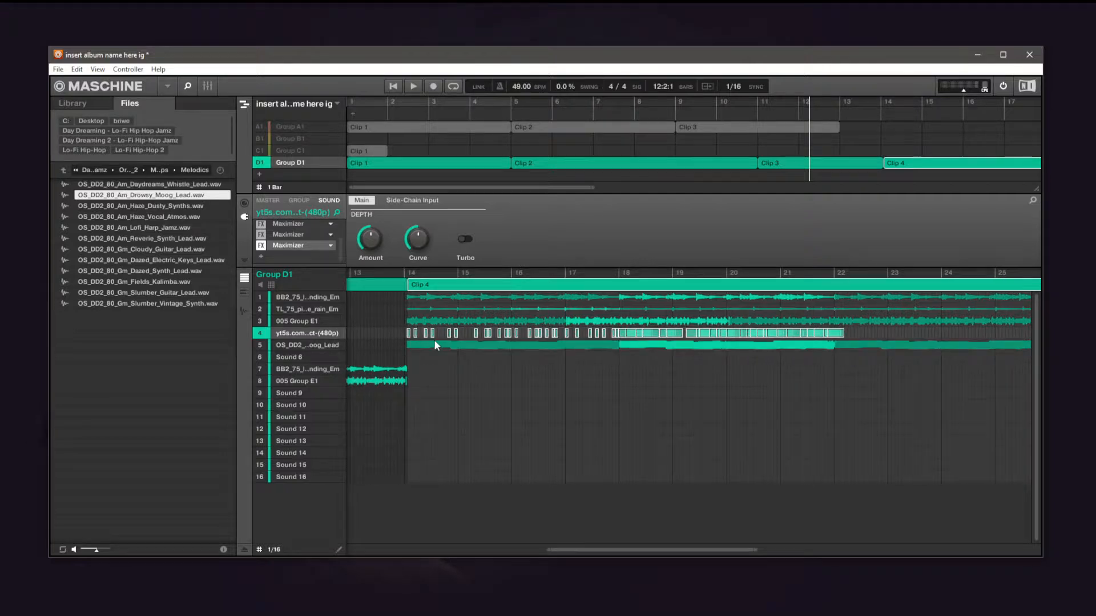
Paste the selected slot 4 notes at about bars 22 and 30 to fill out the rest of Clip 4.
{"action": "right_click", "coordinate": [858, 333]}
{"action": "left_click", "coordinate": [869, 387]}
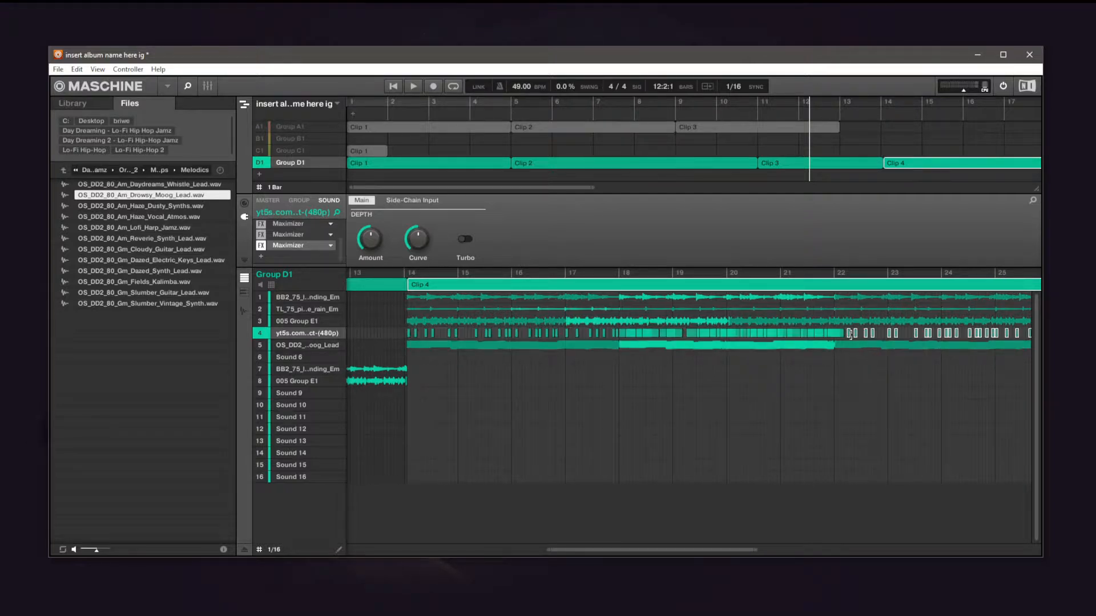
{"action": "left_click_drag", "start_coordinate": [640, 553], "coordinate": [661, 548]}
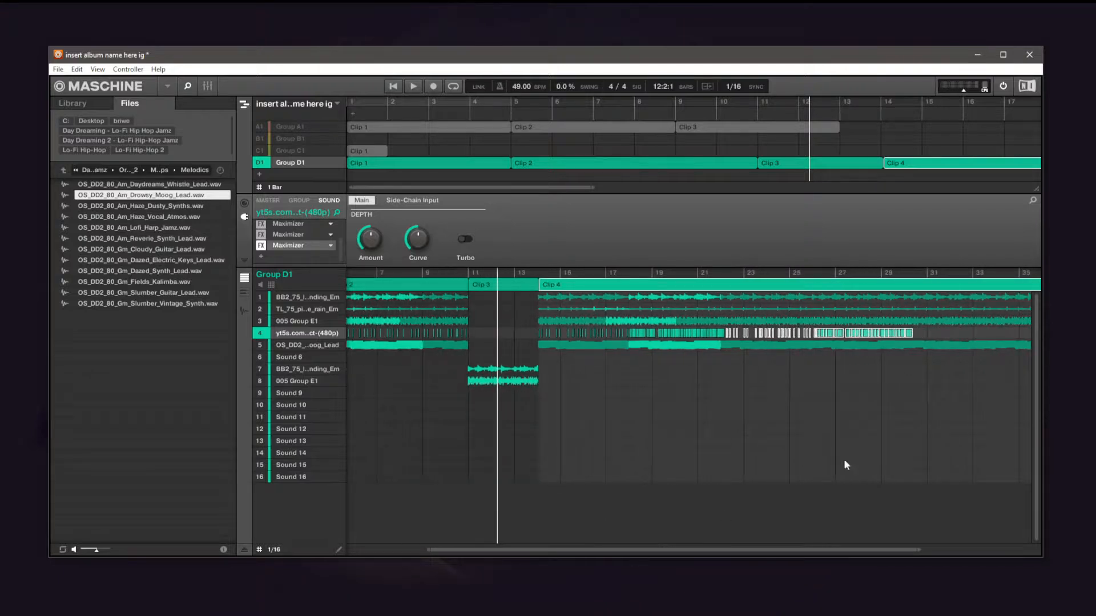
{"action": "left_click_drag", "start_coordinate": [817, 550], "coordinate": [838, 517]}
{"action": "right_click", "coordinate": [843, 338]}
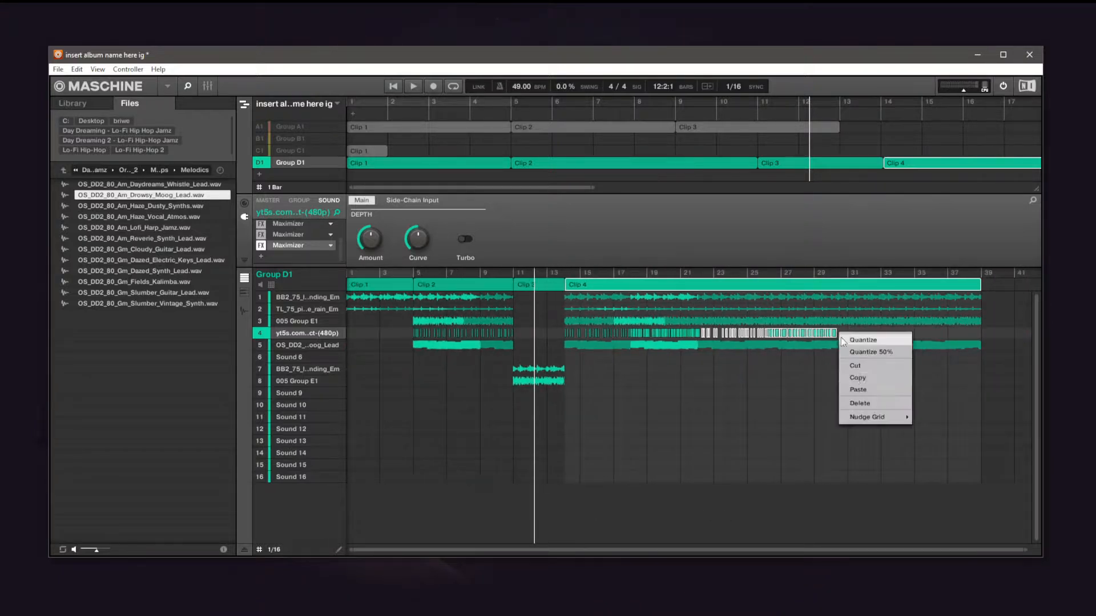
{"action": "left_click", "coordinate": [856, 391]}
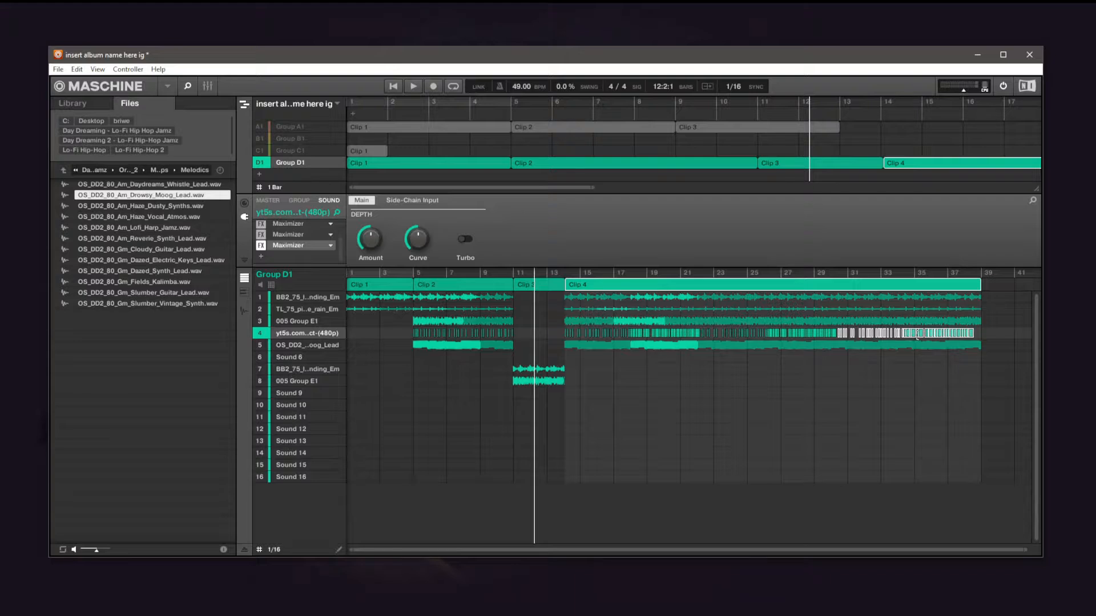
{"action": "left_click_drag", "start_coordinate": [912, 550], "coordinate": [912, 575]}
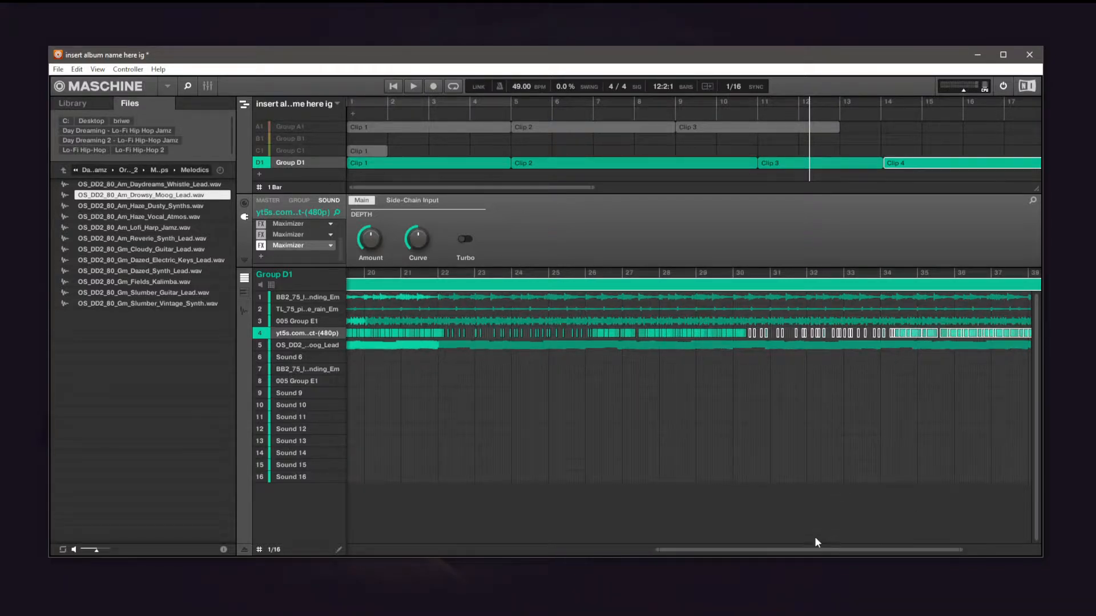
Deselect the slot 4 notes and start a new one-bar clip at bar 39, after Clip 4, with the slot 1 loop.
{"action": "left_click_drag", "start_coordinate": [817, 541], "coordinate": [880, 506]}
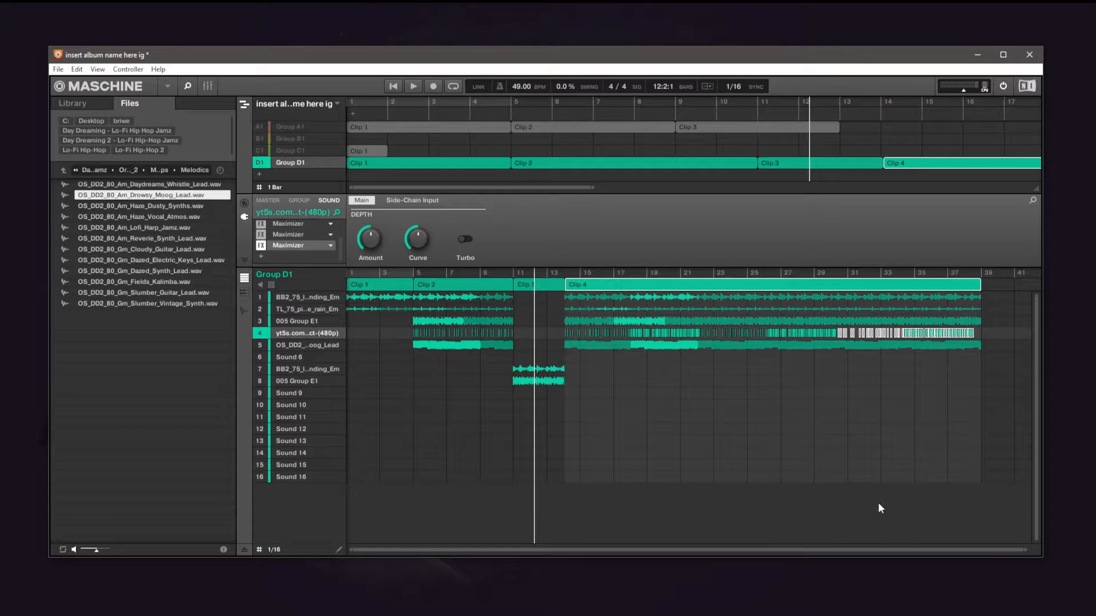
{"action": "left_click", "coordinate": [977, 334]}
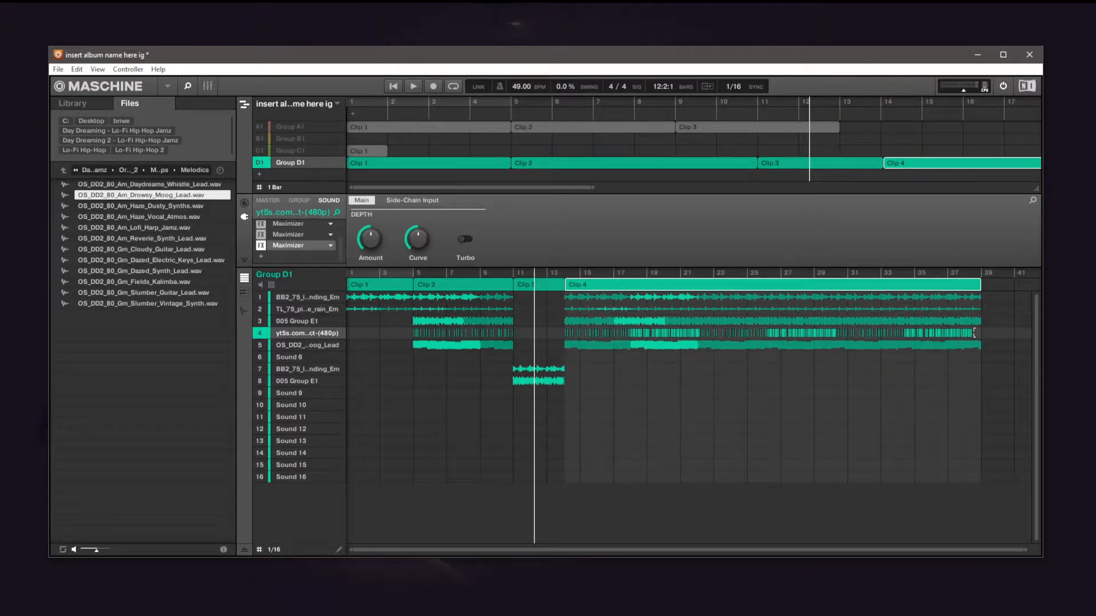
{"action": "left_click", "coordinate": [988, 298]}
{"action": "left_click", "coordinate": [990, 299]}
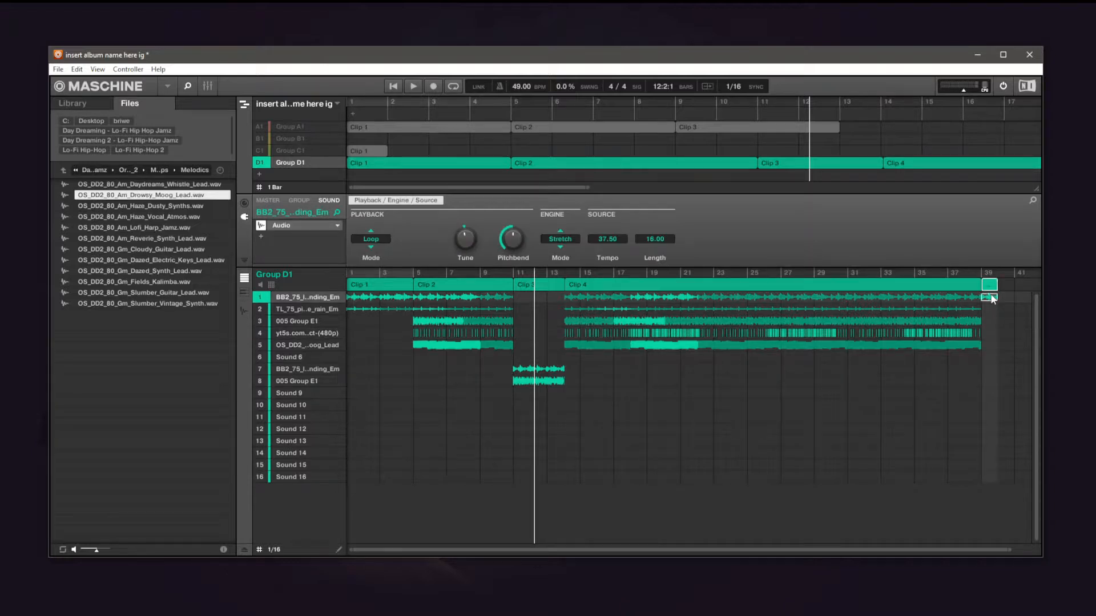
Remove the slot 1 loop from Clip 5 and place a slot 4 sound effect note at its start.
{"action": "left_click_drag", "start_coordinate": [959, 550], "coordinate": [973, 605]}
{"action": "double_click", "coordinate": [598, 333]}
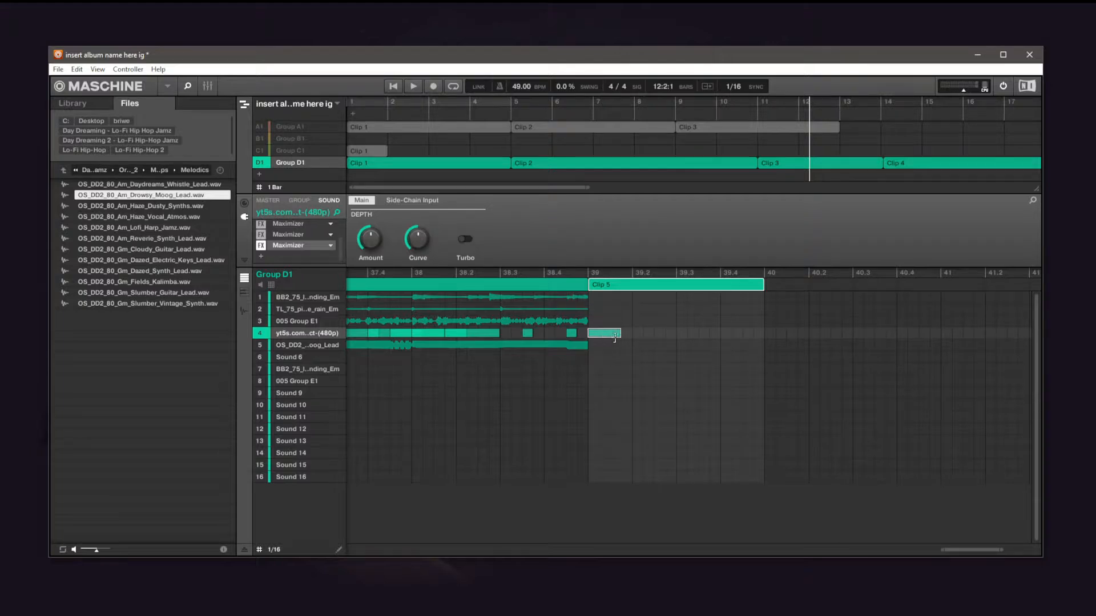
{"action": "left_click", "coordinate": [596, 297]}
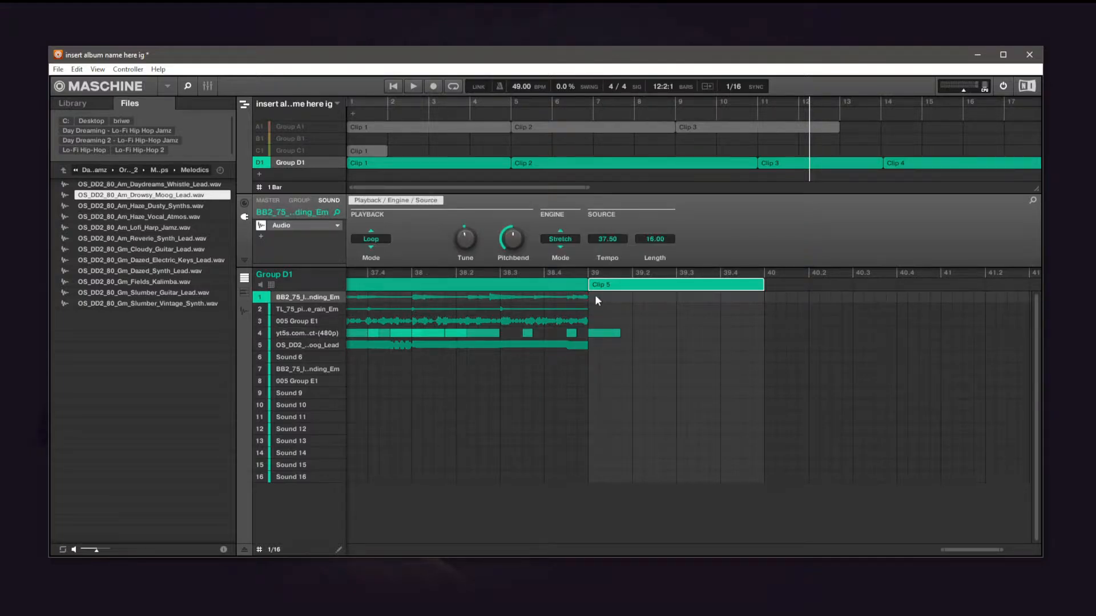
Add the filtered slot 7 loop at the start of Clip 5 and extend the clip to about bar 41.
{"action": "double_click", "coordinate": [594, 370]}
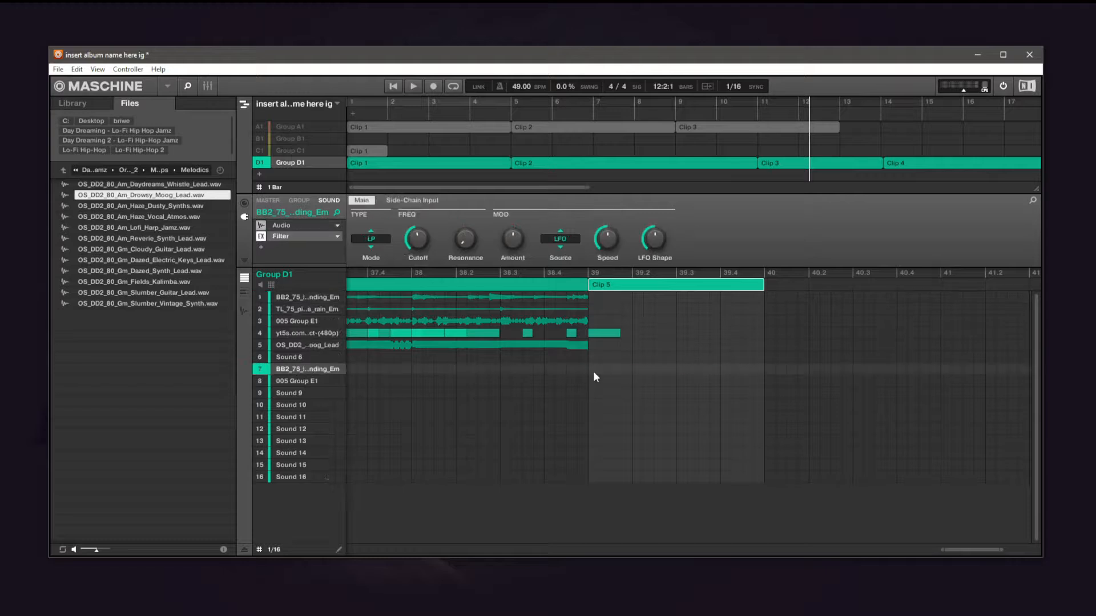
{"action": "left_click_drag", "start_coordinate": [989, 551], "coordinate": [982, 442]}
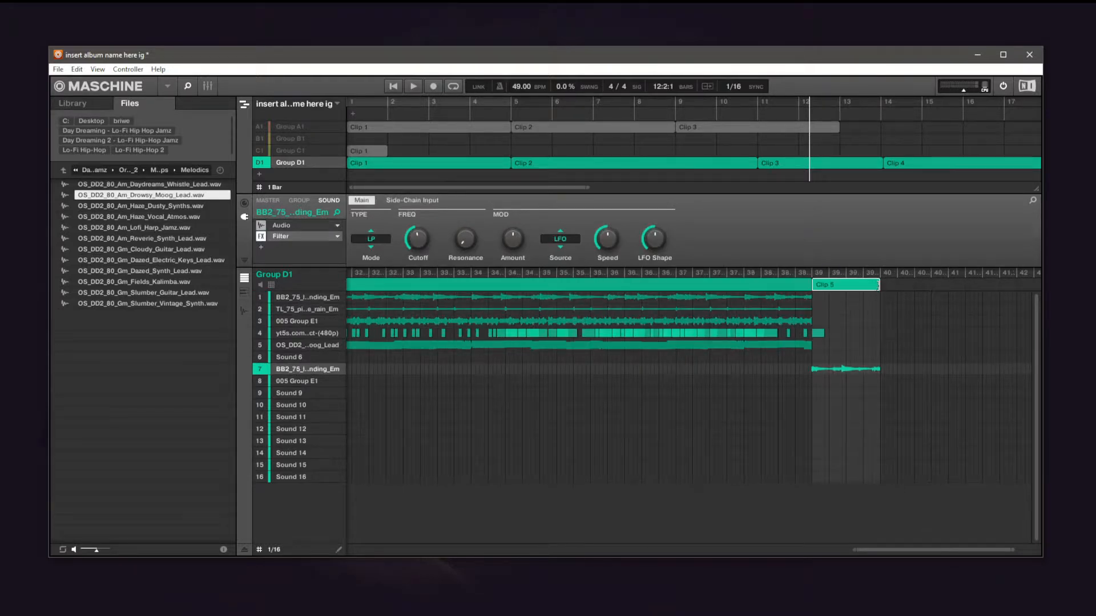
{"action": "left_click_drag", "start_coordinate": [878, 284], "coordinate": [920, 292]}
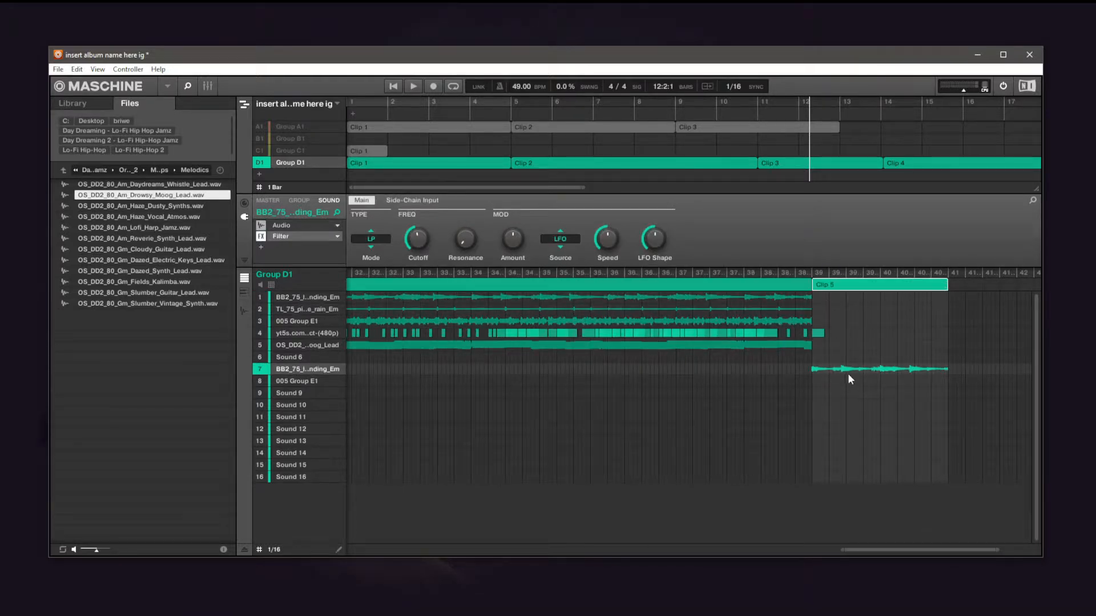
Play the full Group D1 arrangement from the beginning.
{"action": "left_click_drag", "start_coordinate": [917, 550], "coordinate": [917, 456]}
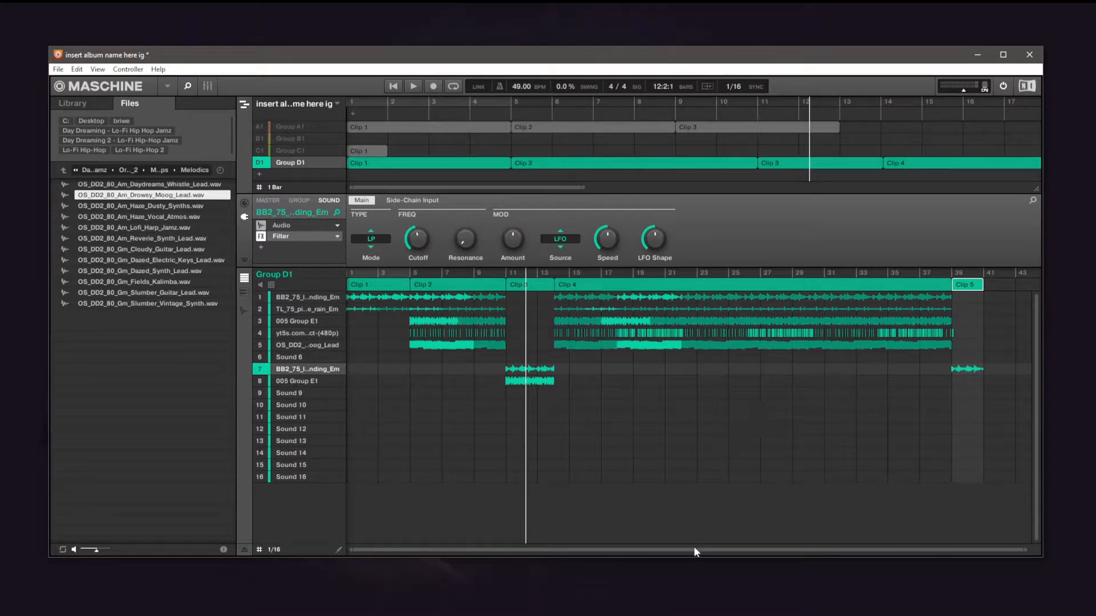
{"action": "key", "text": "space"}
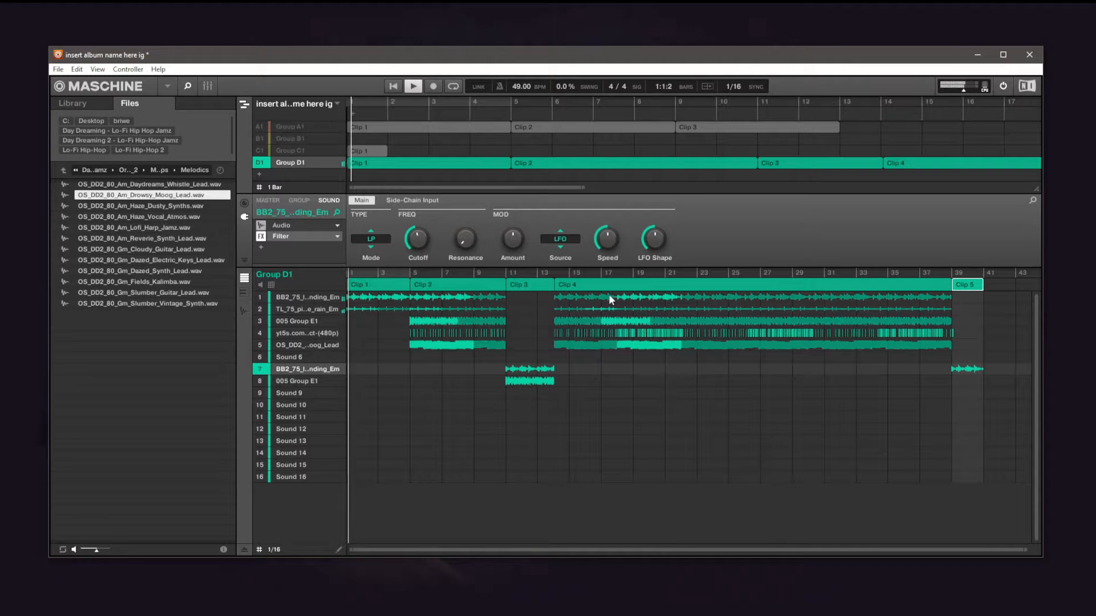